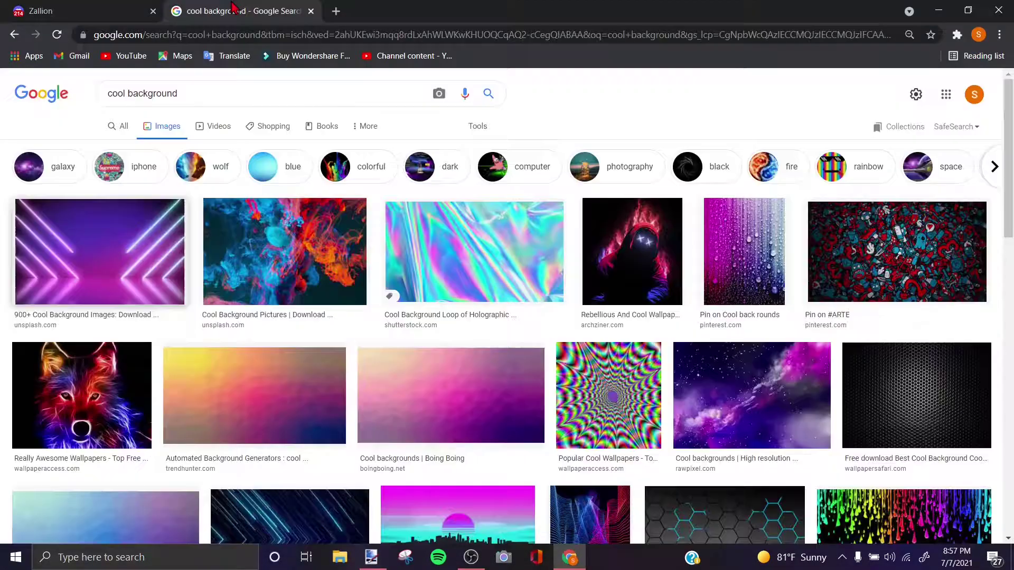
- Review the Lamborghini render in the Discord chat, then return to rich.png in paint.net
{"action": "left_click", "coordinate": [62, 12]}
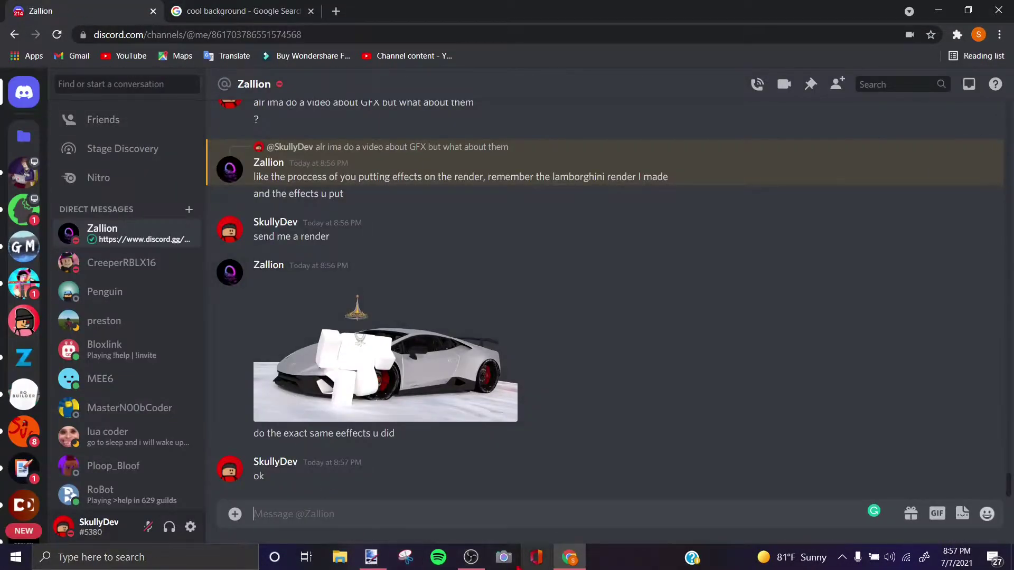
{"action": "left_click", "coordinate": [446, 560]}
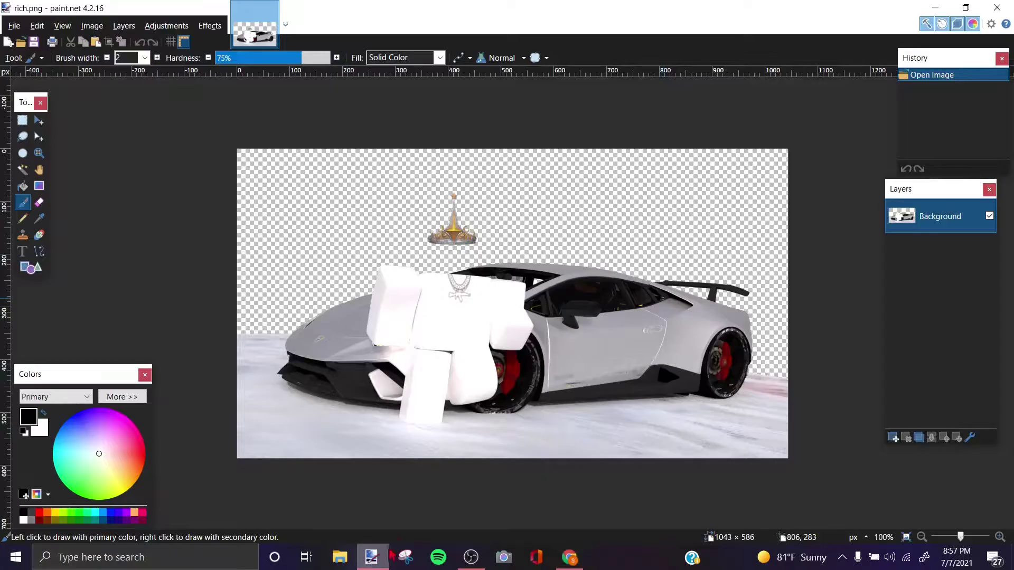
- Add Layer 2 beneath the Background layer, select the whole canvas, and make Layer 2 active
{"action": "left_click", "coordinate": [892, 437]}
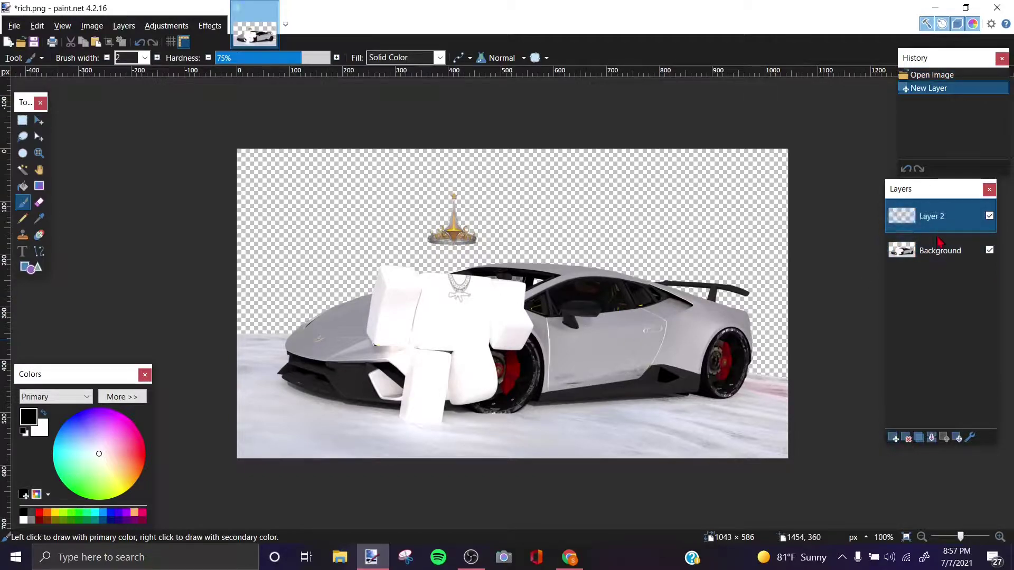
{"action": "left_click_drag", "start_coordinate": [930, 216], "coordinate": [938, 233]}
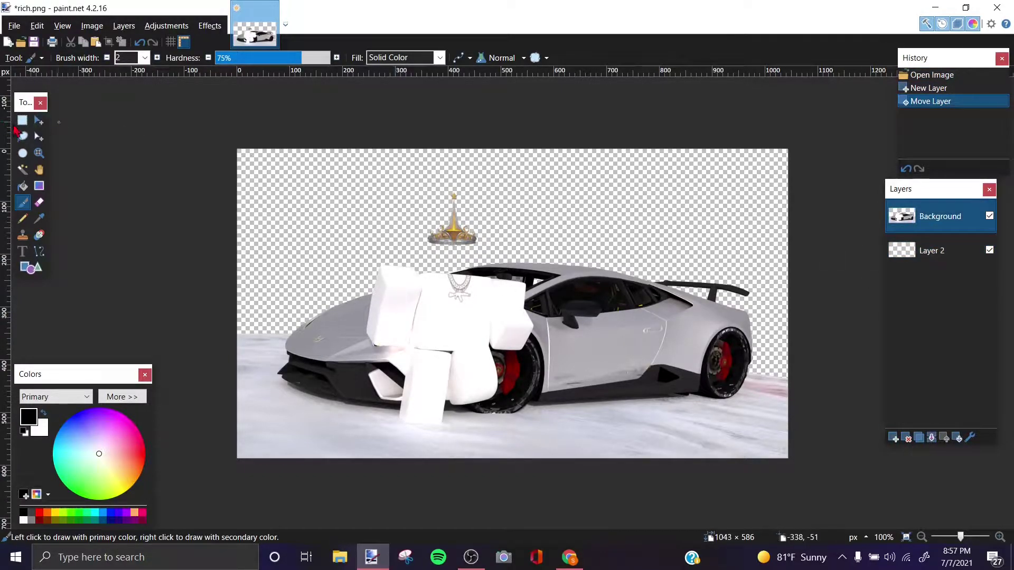
{"action": "left_click", "coordinate": [39, 120]}
{"action": "key", "text": "ctrl+a"}
{"action": "left_click", "coordinate": [460, 341]}
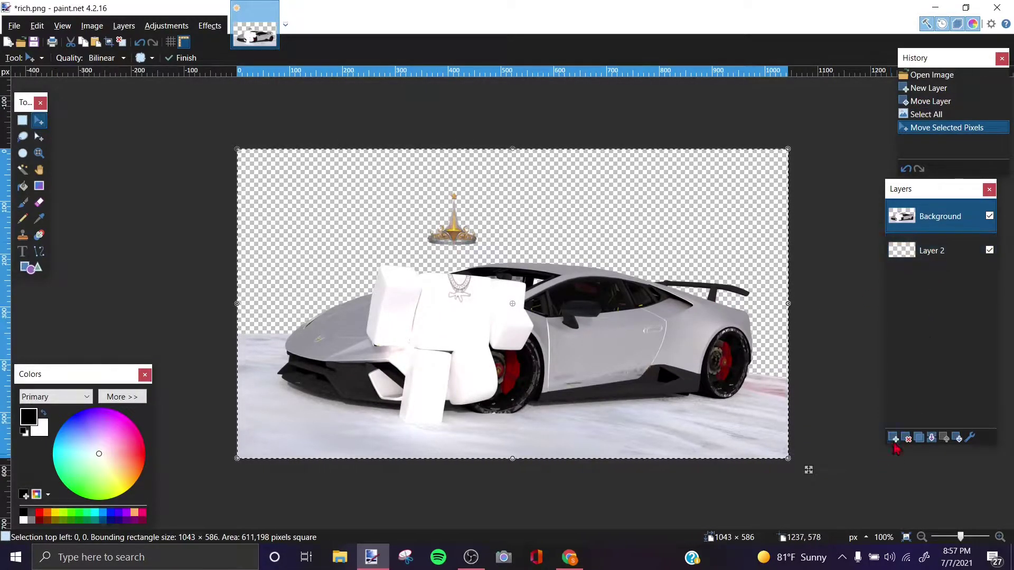
{"action": "left_click", "coordinate": [945, 252]}
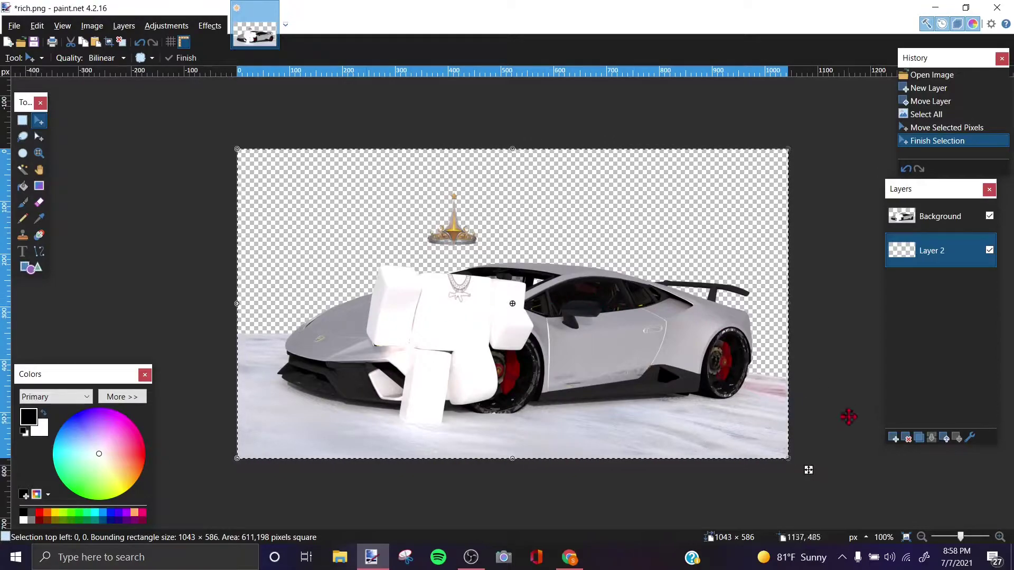
- Replace the Google Images search with 'snow trees' and run it
{"action": "key", "text": "alt+Tab"}
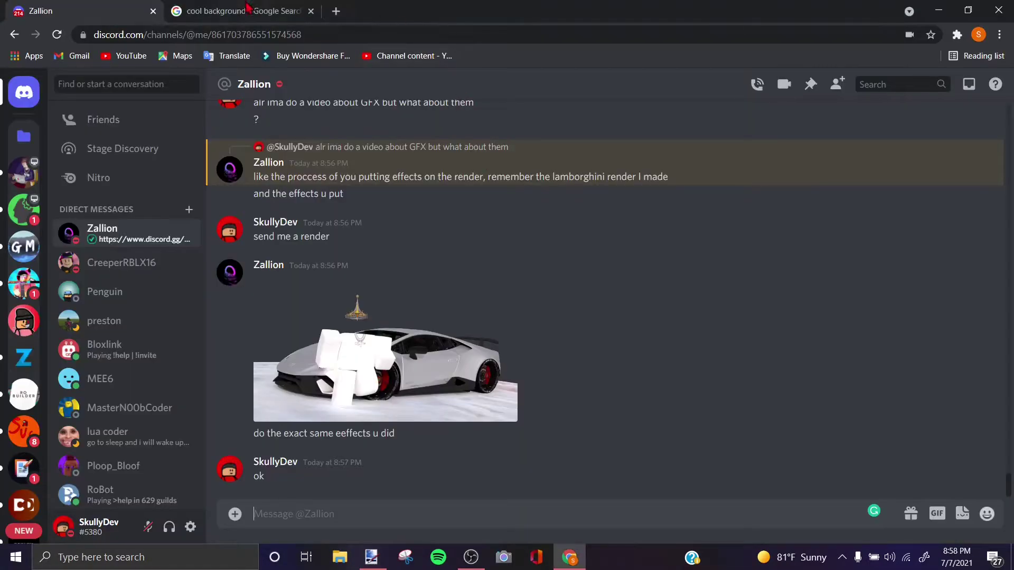
{"action": "key", "text": "alt+Tab"}
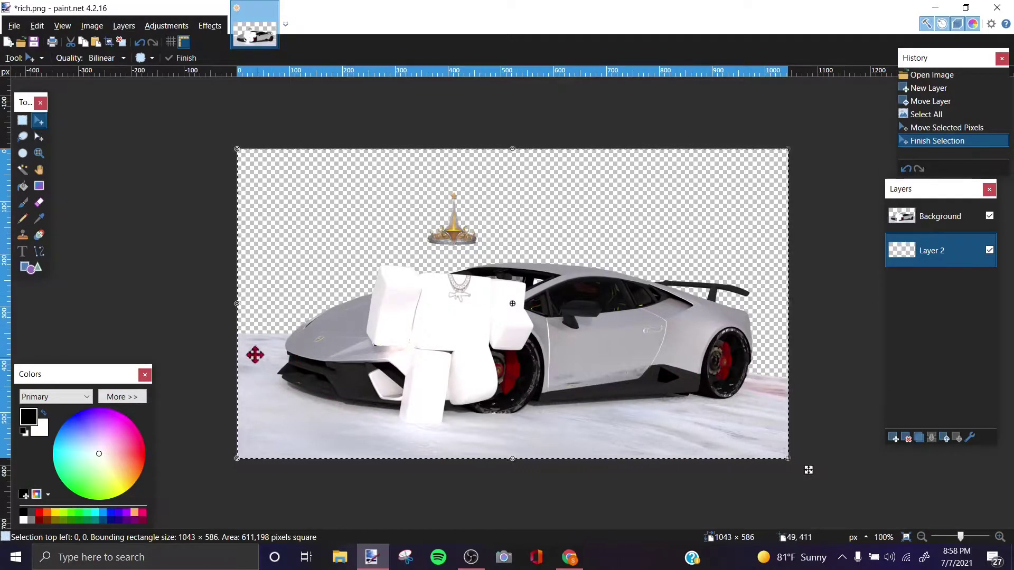
{"action": "key", "text": "alt+Tab"}
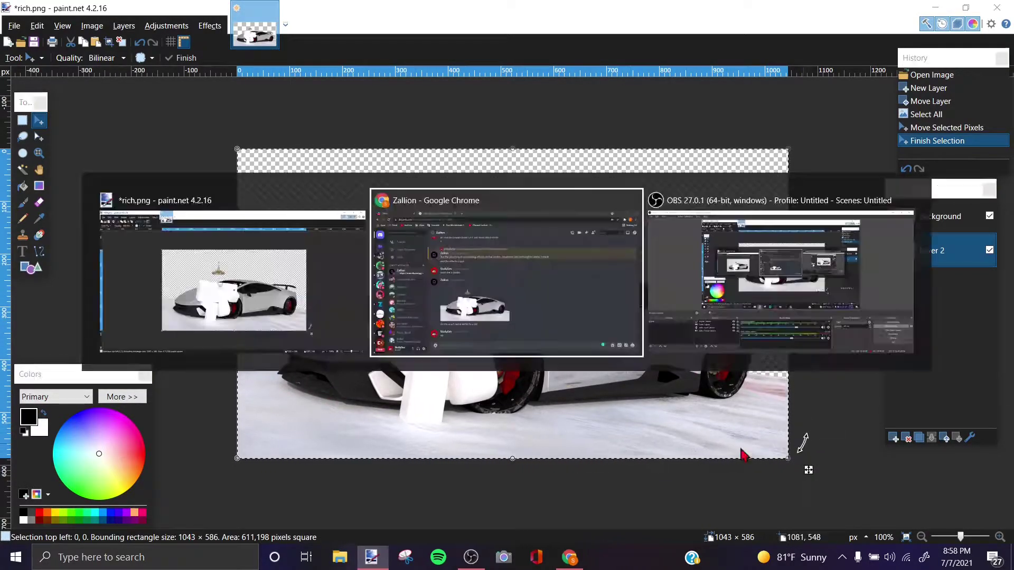
{"action": "left_click", "coordinate": [292, 11]}
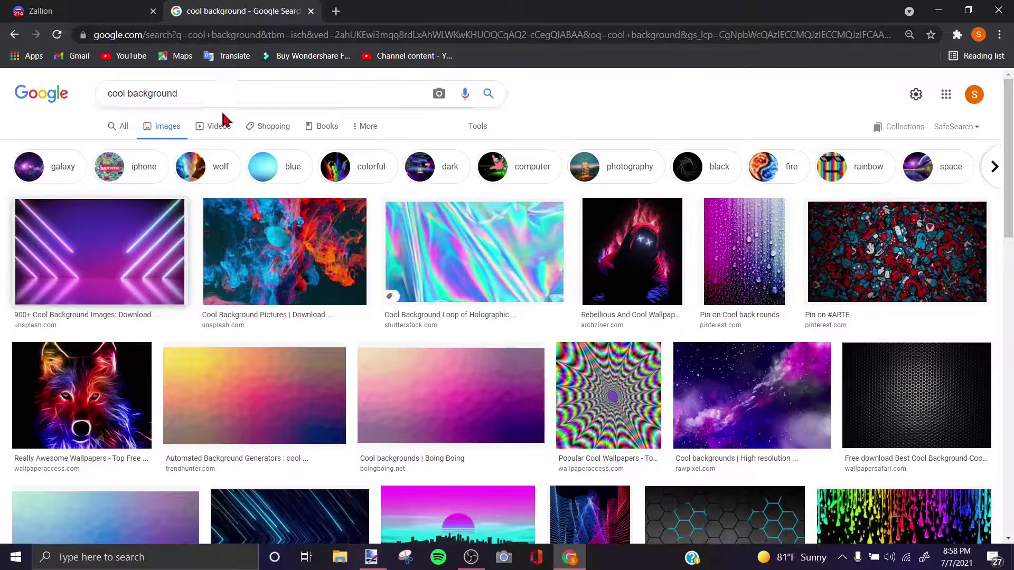
{"action": "triple_click", "coordinate": [170, 94]}
{"action": "key", "text": "BackSpace"}
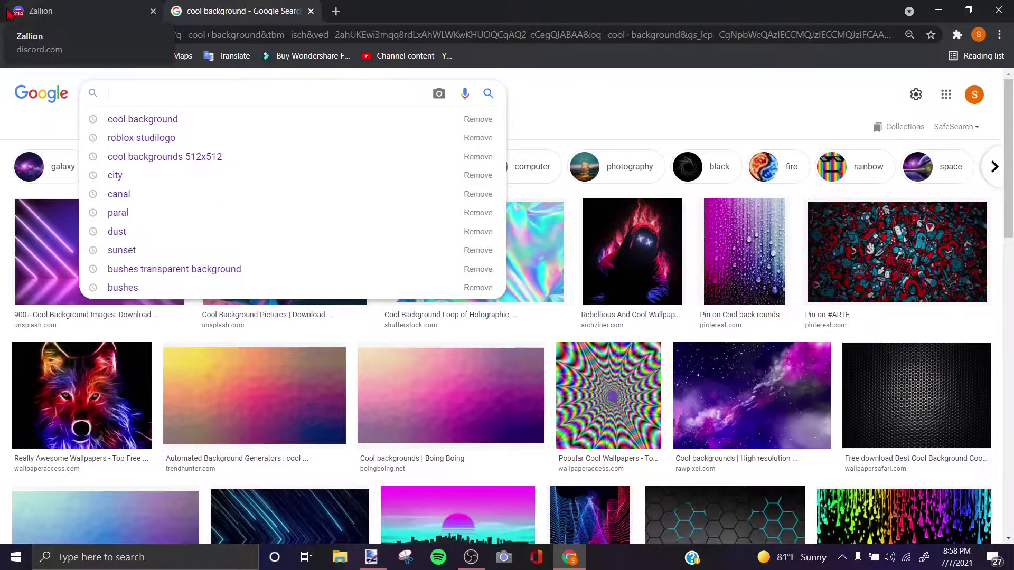
{"action": "type", "text": "snow trees"}
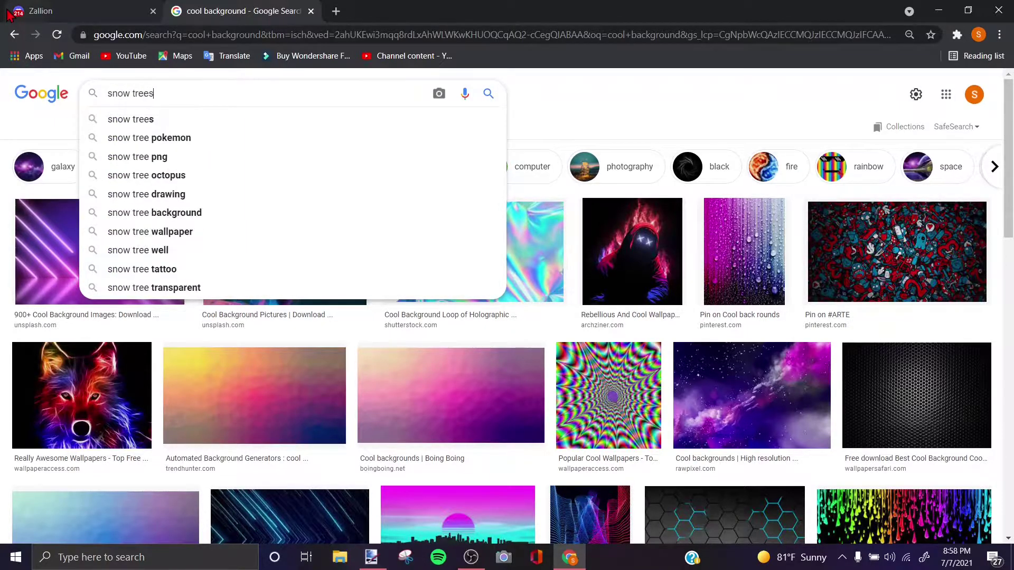
{"action": "key", "text": "Return"}
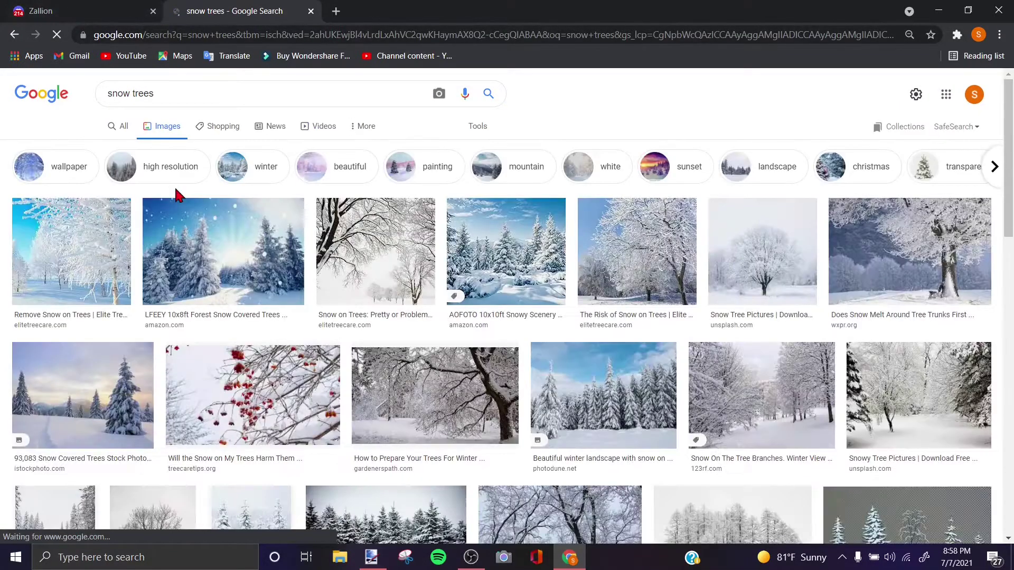
- Copy the snow-covered branches photo from the results
{"action": "scroll", "coordinate": [633, 328], "scroll_direction": "down", "scroll_amount": 3}
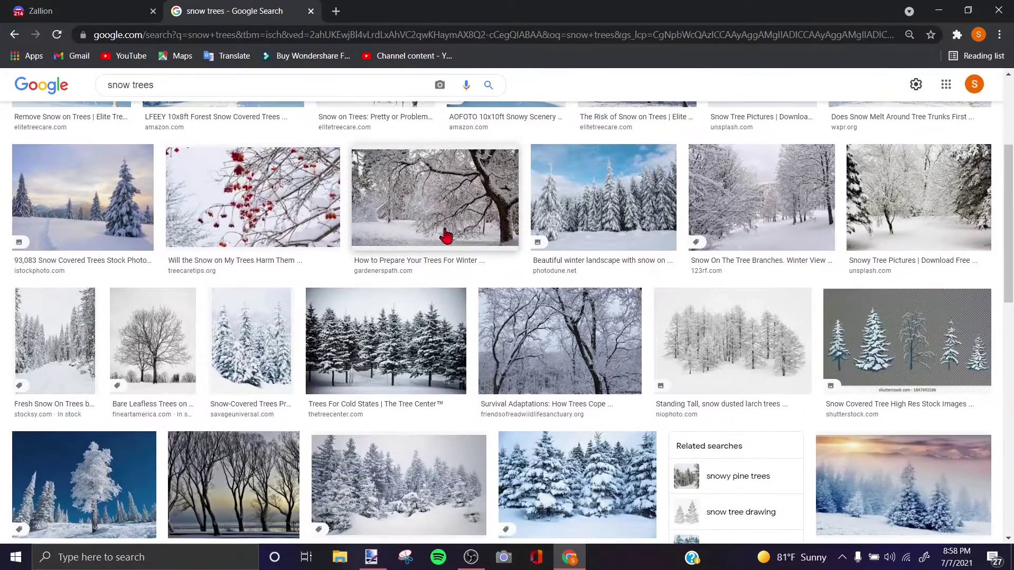
{"action": "left_click", "coordinate": [445, 236]}
{"action": "right_click", "coordinate": [788, 208]}
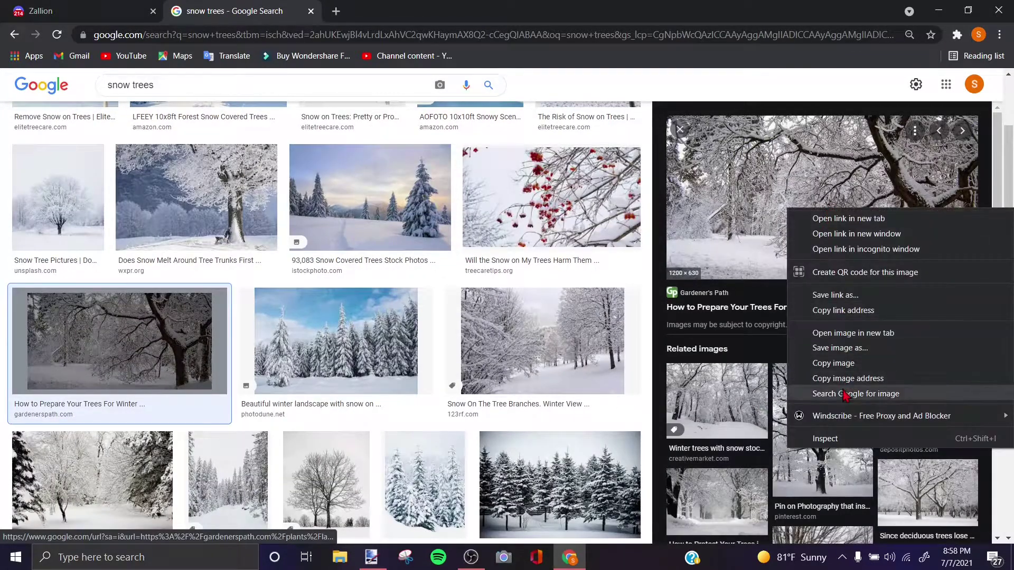
{"action": "left_click", "coordinate": [843, 363]}
{"action": "key", "text": "alt+Tab"}
- Paste the snowy tree photo into Layer 2, keeping canvas size, and shrink it to fit
{"action": "key", "text": "ctrl+v"}
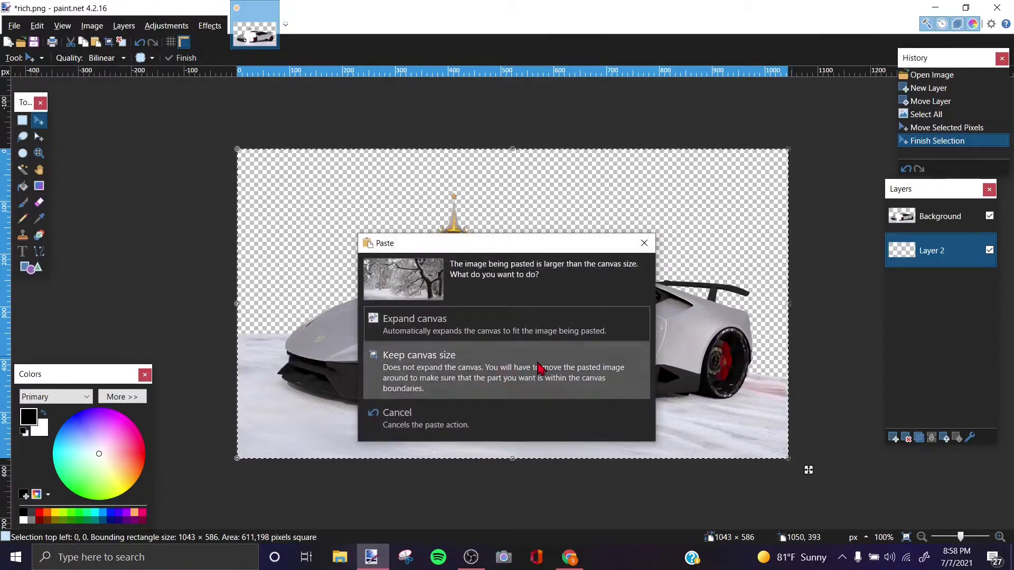
{"action": "left_click", "coordinate": [543, 364]}
{"action": "scroll", "coordinate": [737, 427], "scroll_direction": "up", "scroll_amount": 3}
{"action": "left_click_drag", "start_coordinate": [738, 423], "coordinate": [678, 409]}
{"action": "scroll", "coordinate": [678, 410], "scroll_direction": "up", "scroll_amount": 3}
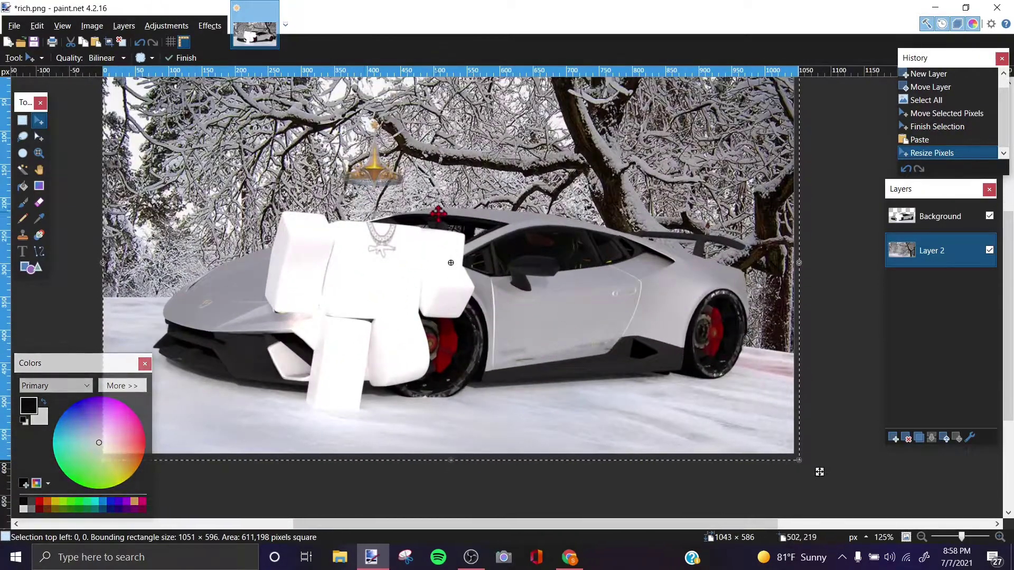
{"action": "scroll", "coordinate": [502, 288], "scroll_direction": "down", "scroll_amount": 3}
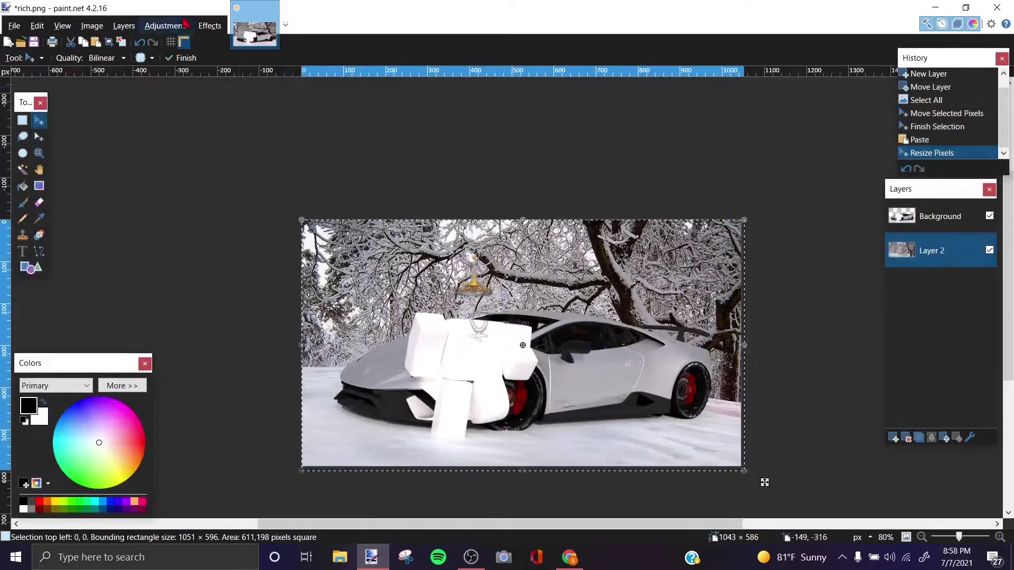
{"action": "left_click", "coordinate": [167, 26]}
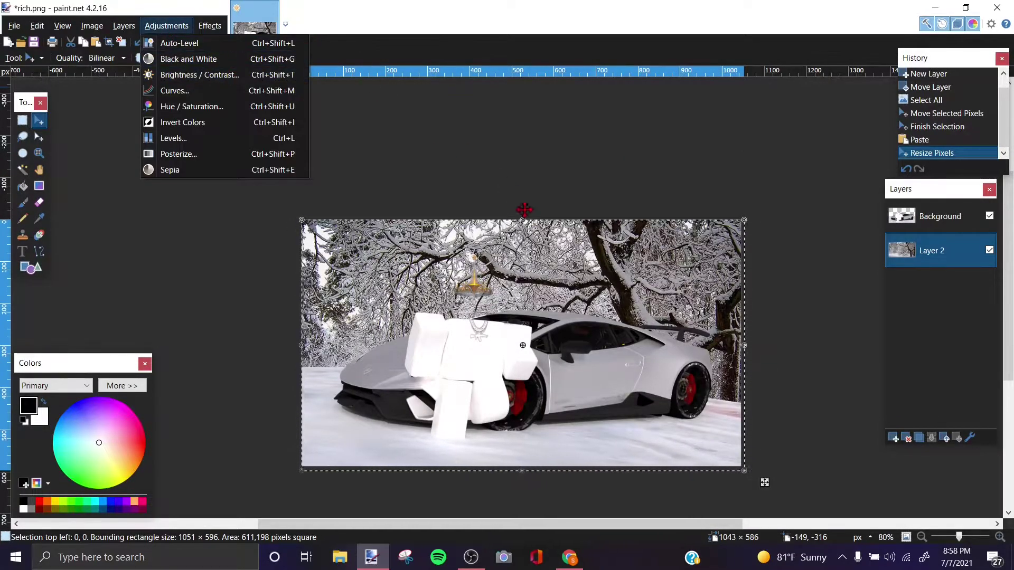
{"action": "key", "text": "Escape"}
{"action": "key", "text": "ctrl+z"}
- Apply a Gaussian Blur with radius 19 to the forest photo
{"action": "left_click", "coordinate": [209, 25]}
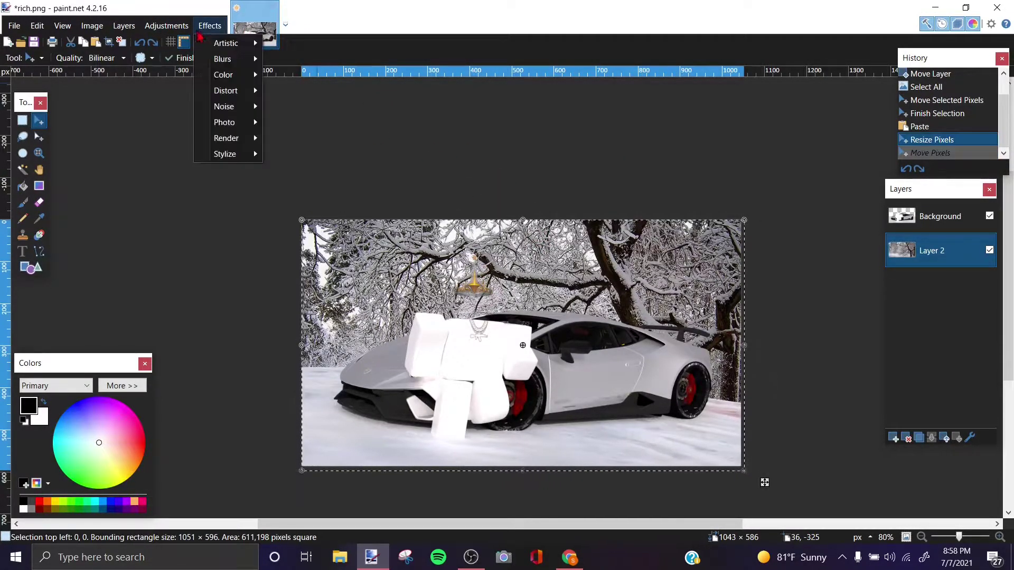
{"action": "mouse_move", "coordinate": [228, 65]}
{"action": "left_click", "coordinate": [301, 74]}
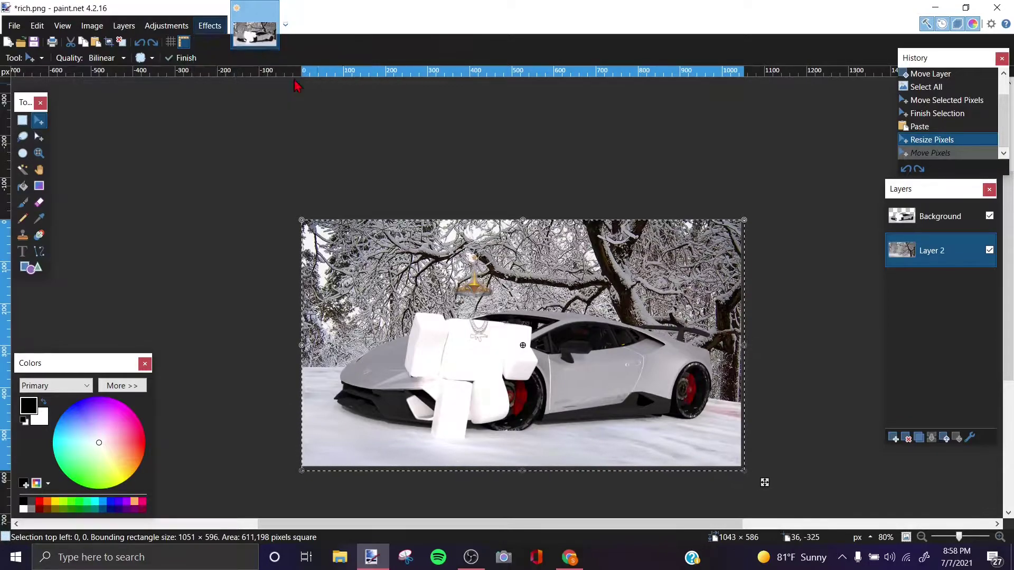
{"action": "left_click_drag", "start_coordinate": [368, 236], "coordinate": [299, 243]}
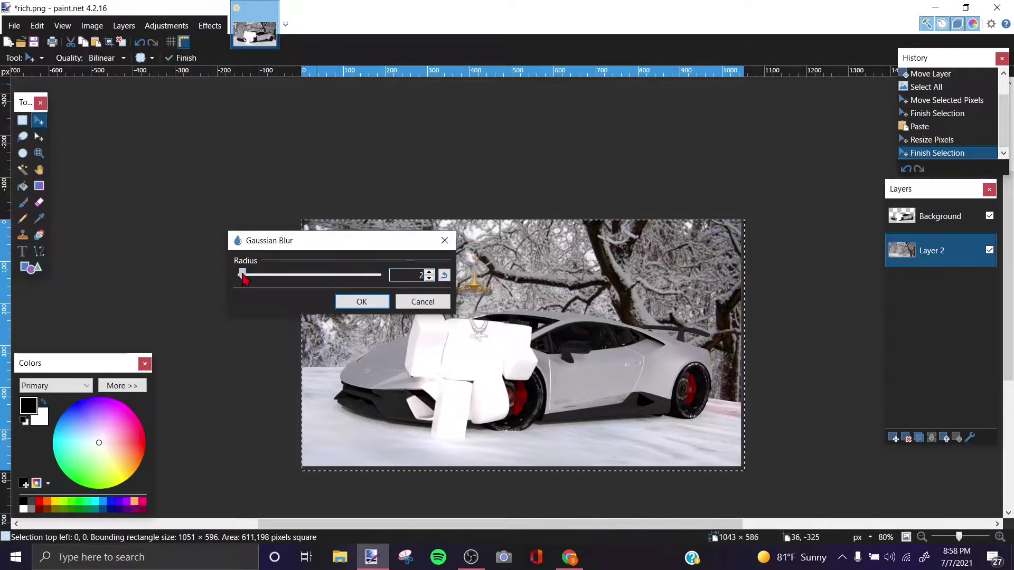
{"action": "left_click_drag", "start_coordinate": [243, 278], "coordinate": [249, 278]}
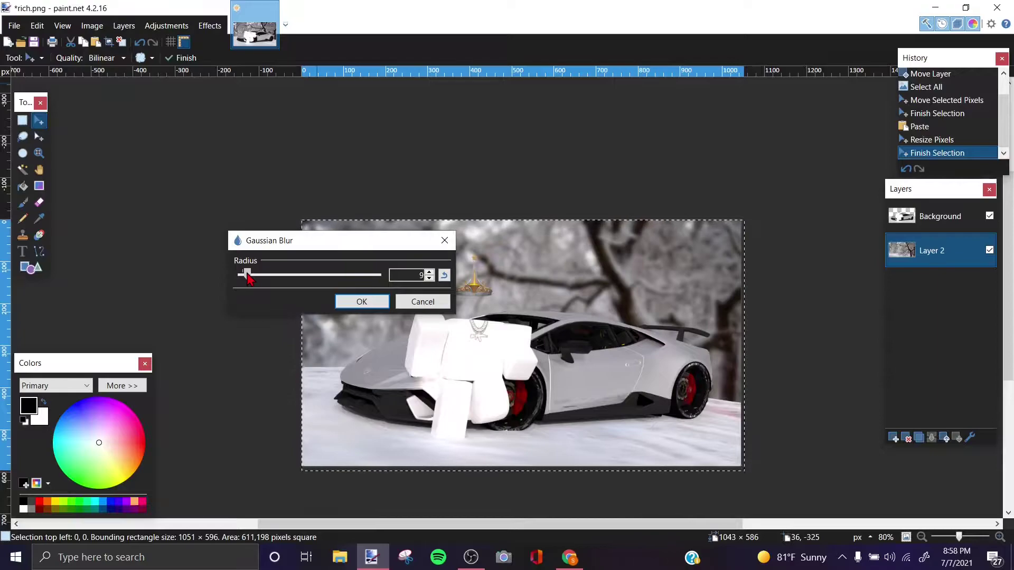
{"action": "left_click", "coordinate": [361, 302]}
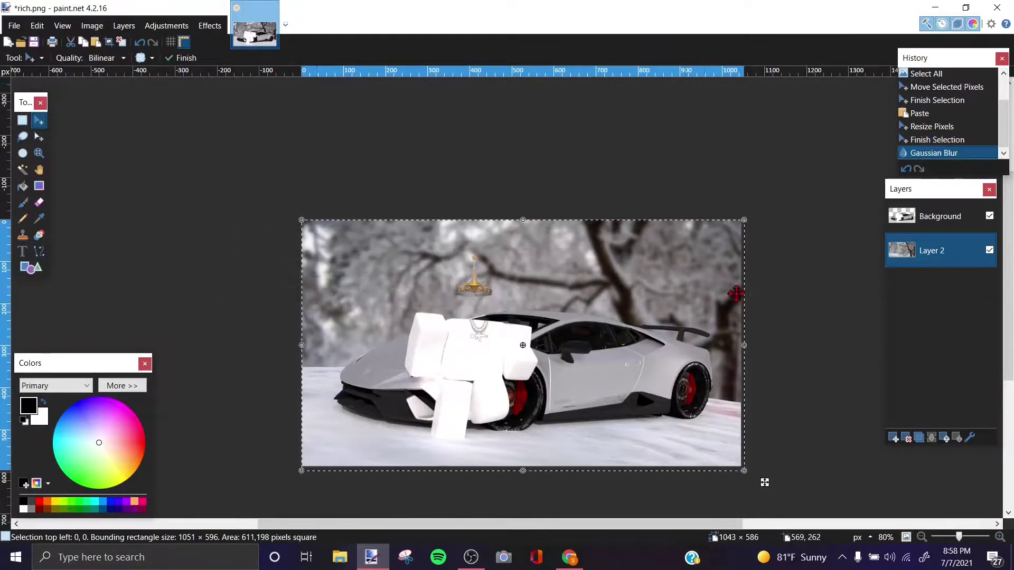
- Add an empty Layer 3 above the Background layer
{"action": "left_click", "coordinate": [927, 227]}
{"action": "left_click", "coordinate": [892, 438]}
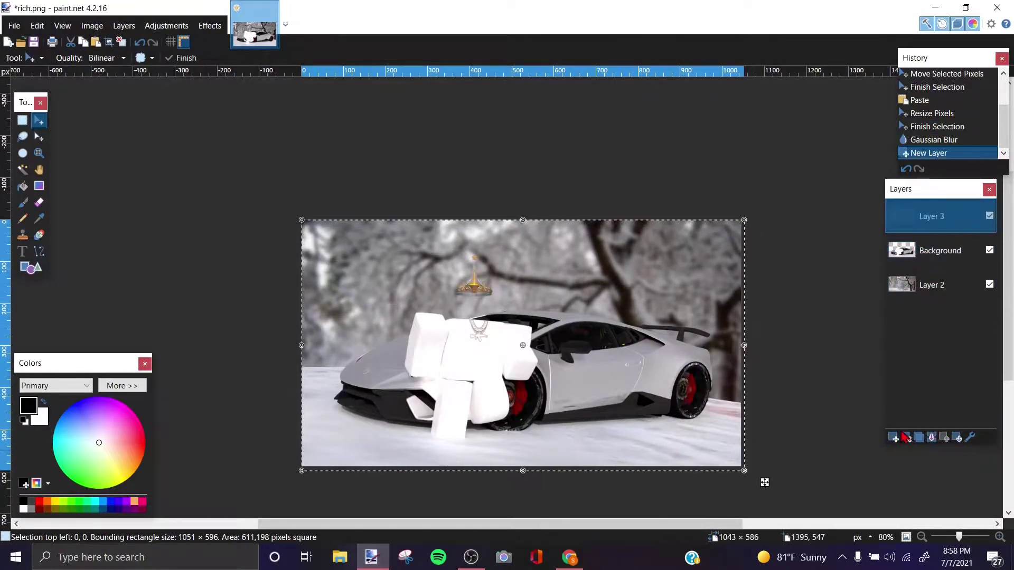
{"action": "scroll", "coordinate": [676, 430], "scroll_direction": "up", "scroll_amount": 4}
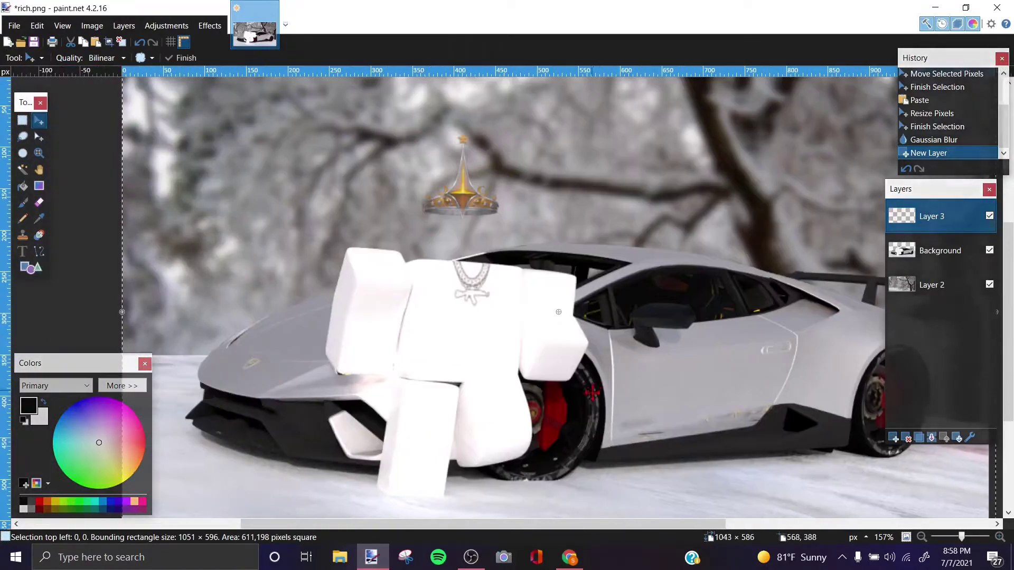
{"action": "scroll", "coordinate": [592, 393], "scroll_direction": "down", "scroll_amount": 3}
{"action": "left_click_drag", "start_coordinate": [295, 326], "coordinate": [649, 344]}
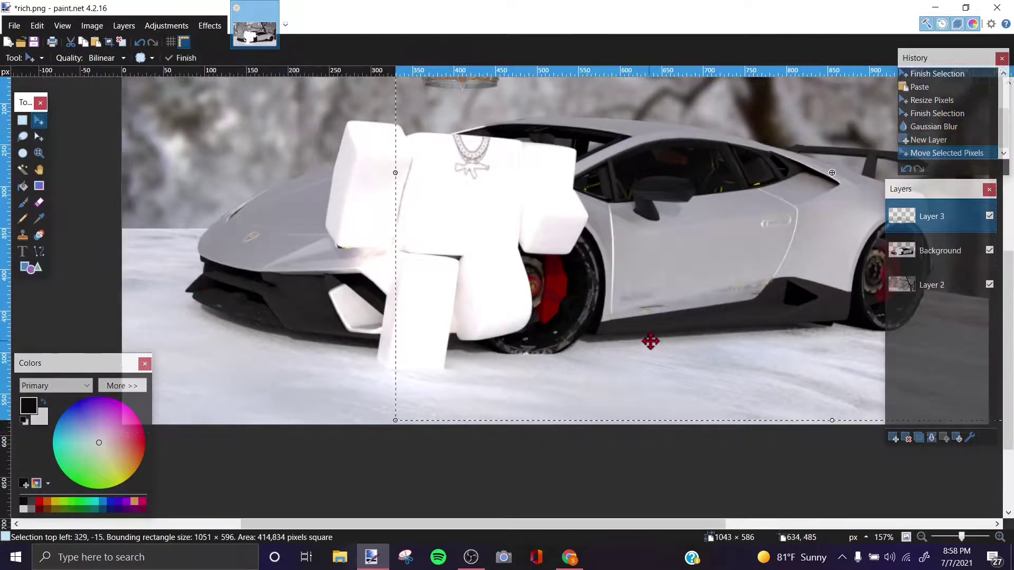
{"action": "key", "text": "ctrl+z"}
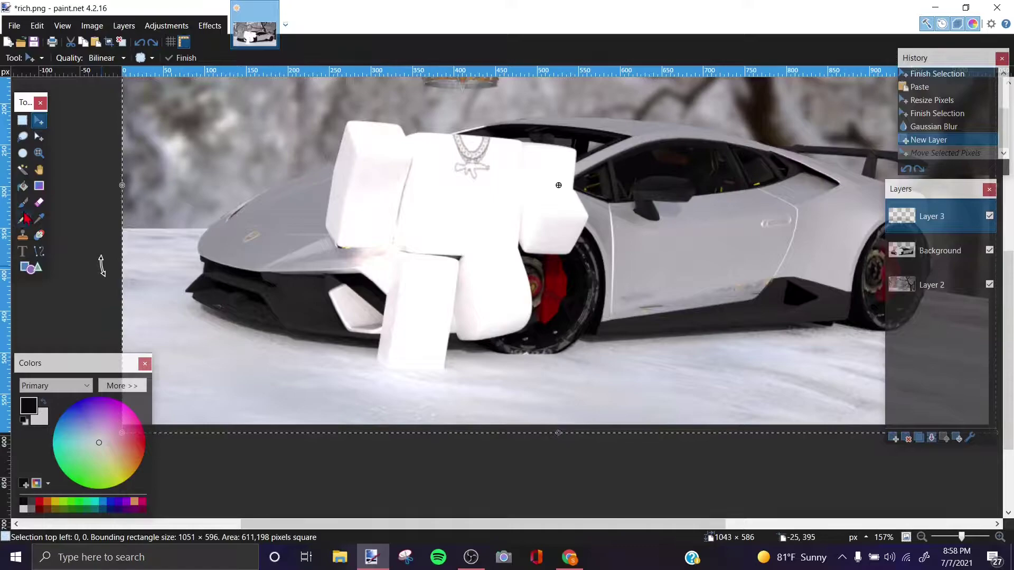
- Brush soft black shading across the front bumper and underside, then open Layer 3's properties
{"action": "left_click", "coordinate": [26, 206]}
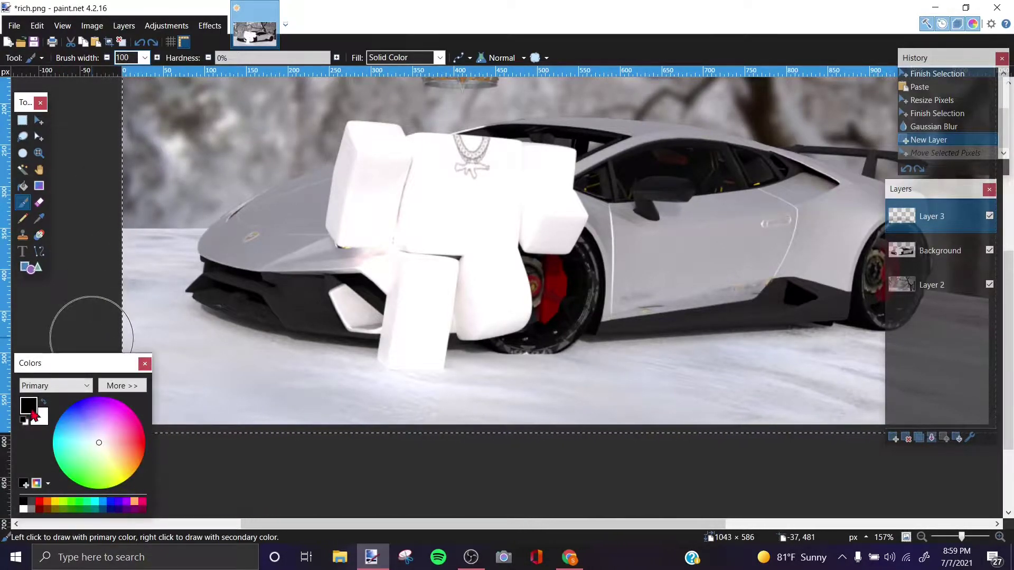
{"action": "mouse_move", "coordinate": [240, 294]}
{"action": "left_mouse_down"}
{"action": "mouse_move", "coordinate": [279, 306]}
{"action": "mouse_move", "coordinate": [457, 327]}
{"action": "mouse_move", "coordinate": [670, 312]}
{"action": "mouse_move", "coordinate": [489, 337]}
{"action": "mouse_move", "coordinate": [765, 318]}
{"action": "left_mouse_up"}
{"action": "scroll", "coordinate": [765, 318], "scroll_direction": "right", "scroll_amount": 3}
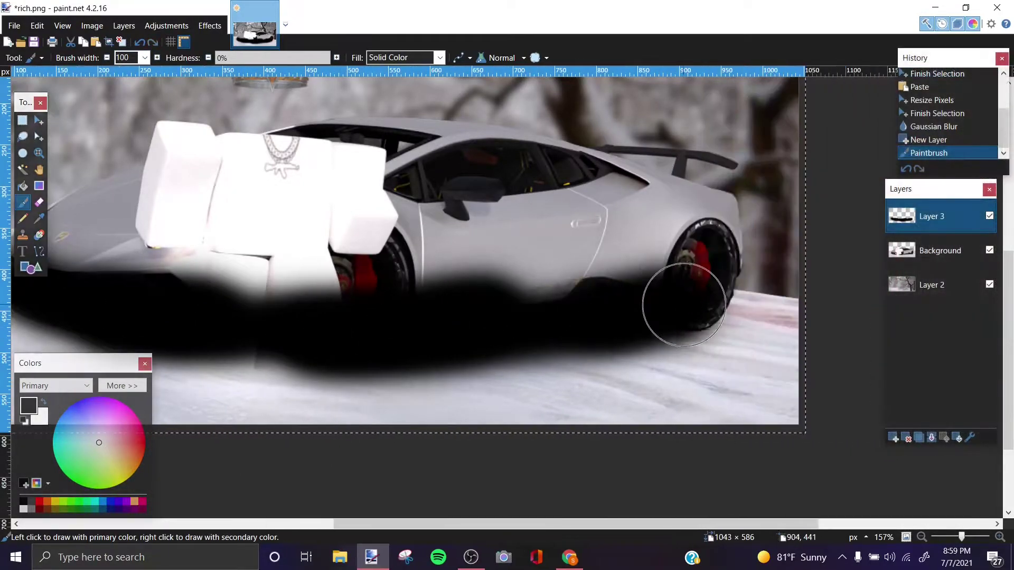
{"action": "mouse_move", "coordinate": [684, 304]}
{"action": "left_mouse_down"}
{"action": "mouse_move", "coordinate": [573, 338]}
{"action": "mouse_move", "coordinate": [681, 324]}
{"action": "mouse_move", "coordinate": [309, 374]}
{"action": "mouse_move", "coordinate": [90, 323]}
{"action": "mouse_move", "coordinate": [73, 309]}
{"action": "mouse_move", "coordinate": [216, 313]}
{"action": "mouse_move", "coordinate": [624, 292]}
{"action": "mouse_move", "coordinate": [724, 274]}
{"action": "left_mouse_up"}
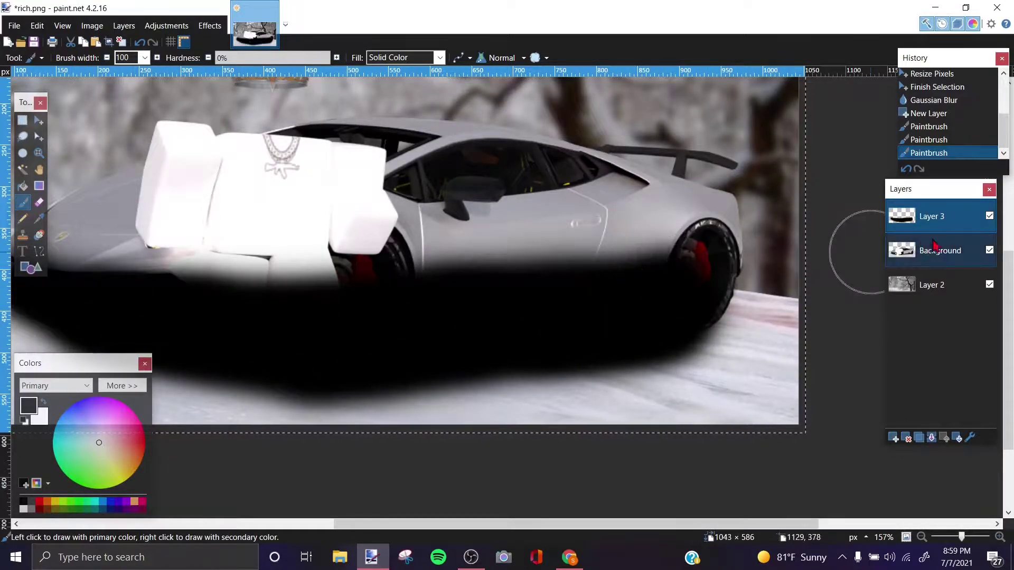
{"action": "double_click", "coordinate": [940, 231]}
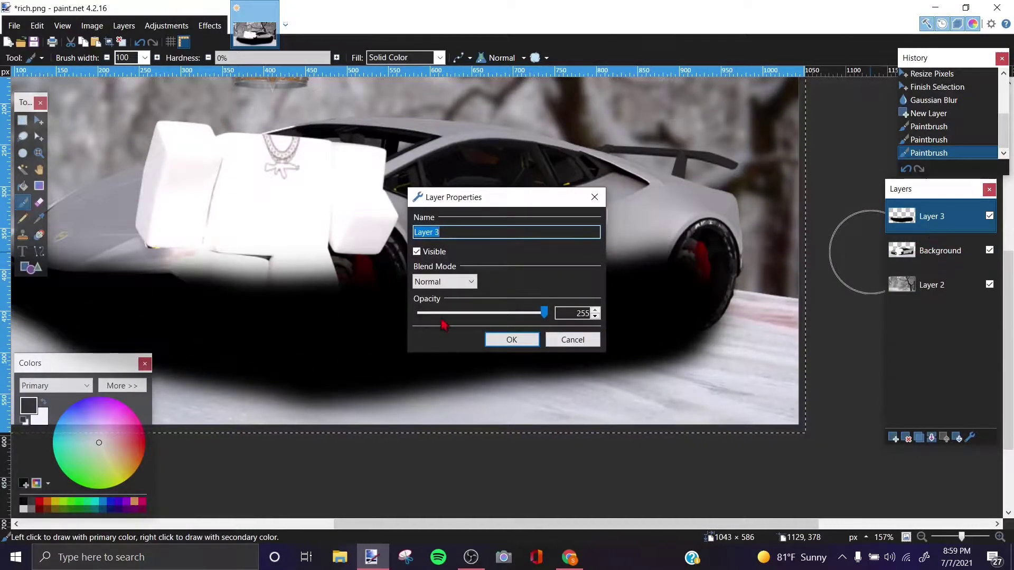
- Set Layer 3's blend mode to Overlay
{"action": "left_click", "coordinate": [462, 287]}
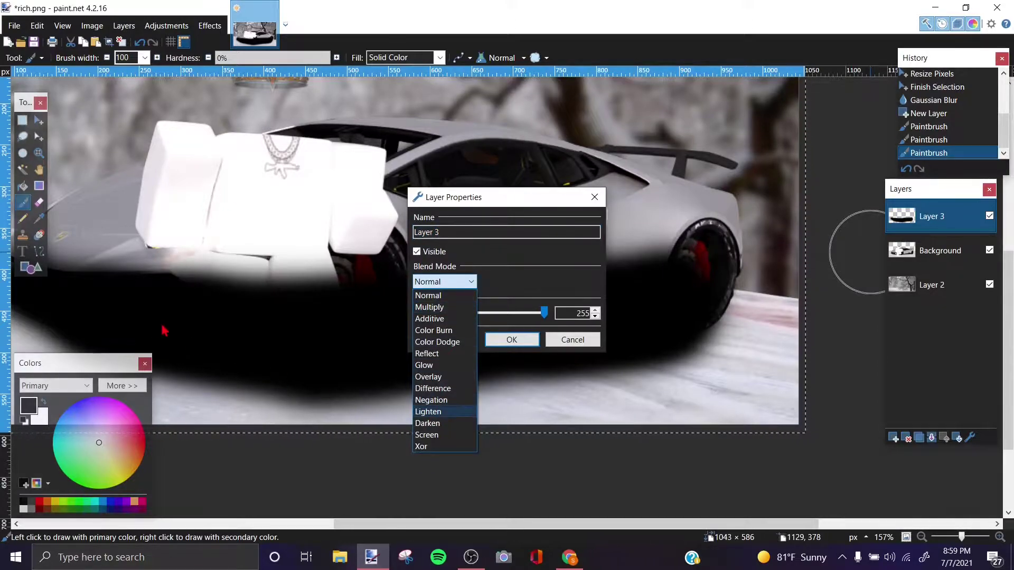
{"action": "left_click", "coordinate": [451, 378]}
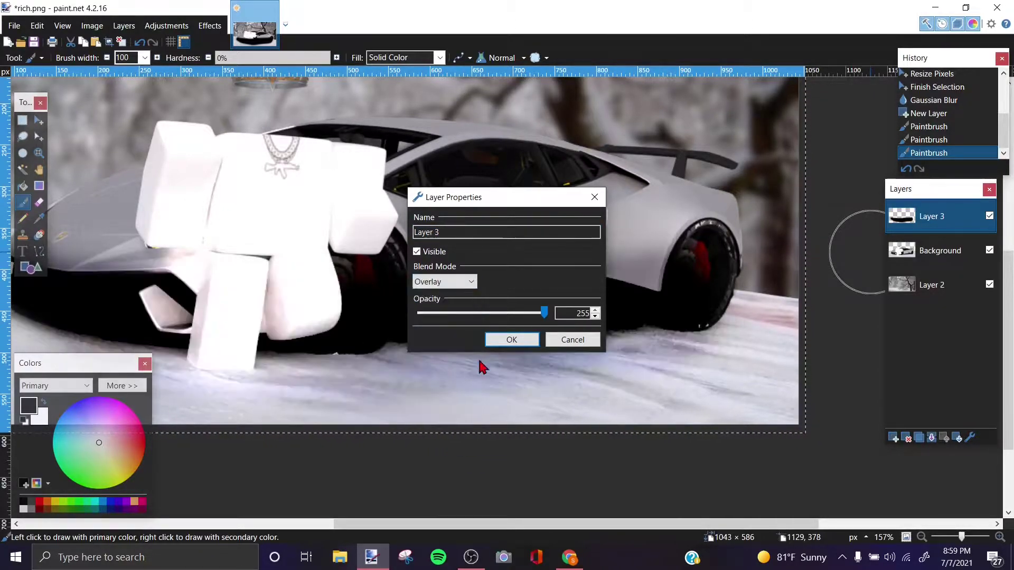
{"action": "left_click_drag", "start_coordinate": [557, 200], "coordinate": [571, 205]}
{"action": "left_click", "coordinate": [526, 344]}
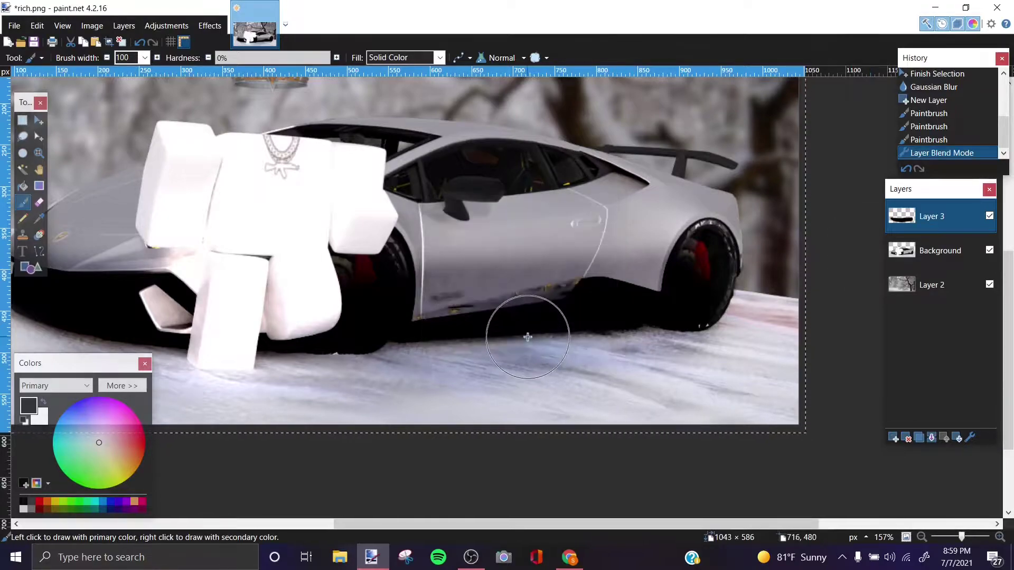
- Darken the snow below and around the car and the rear brake caliper with black strokes
{"action": "scroll", "coordinate": [512, 362], "scroll_direction": "down", "scroll_amount": 3}
{"action": "scroll", "coordinate": [476, 339], "scroll_direction": "up", "scroll_amount": 2}
{"action": "scroll", "coordinate": [620, 319], "scroll_direction": "down", "scroll_amount": 2}
{"action": "scroll", "coordinate": [620, 319], "scroll_direction": "up", "scroll_amount": 4}
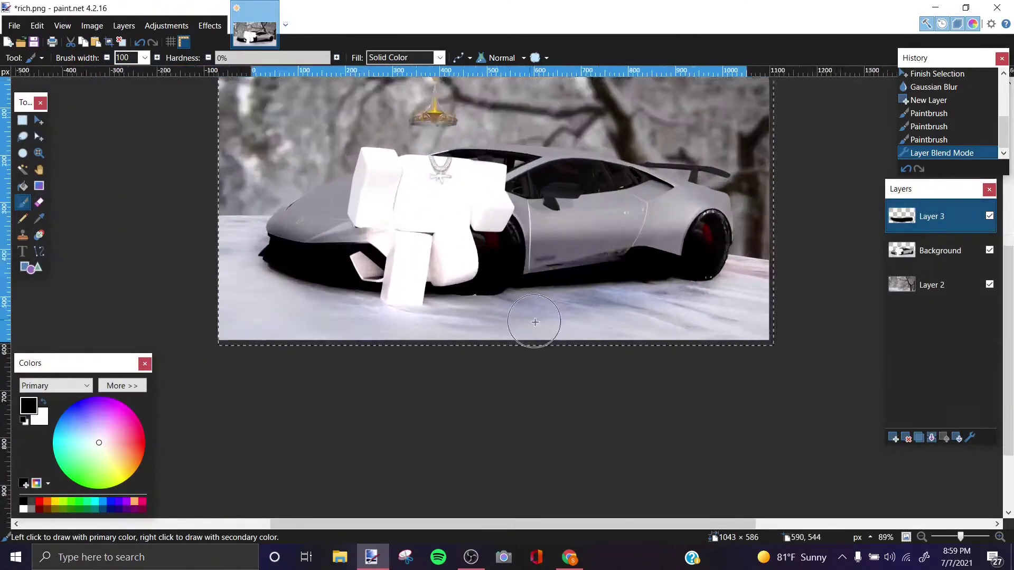
{"action": "left_click_drag", "start_coordinate": [527, 301], "coordinate": [581, 327]}
{"action": "mouse_move", "coordinate": [623, 312]}
{"action": "left_mouse_down"}
{"action": "mouse_move", "coordinate": [702, 317]}
{"action": "mouse_move", "coordinate": [704, 285]}
{"action": "mouse_move", "coordinate": [736, 272]}
{"action": "left_mouse_up"}
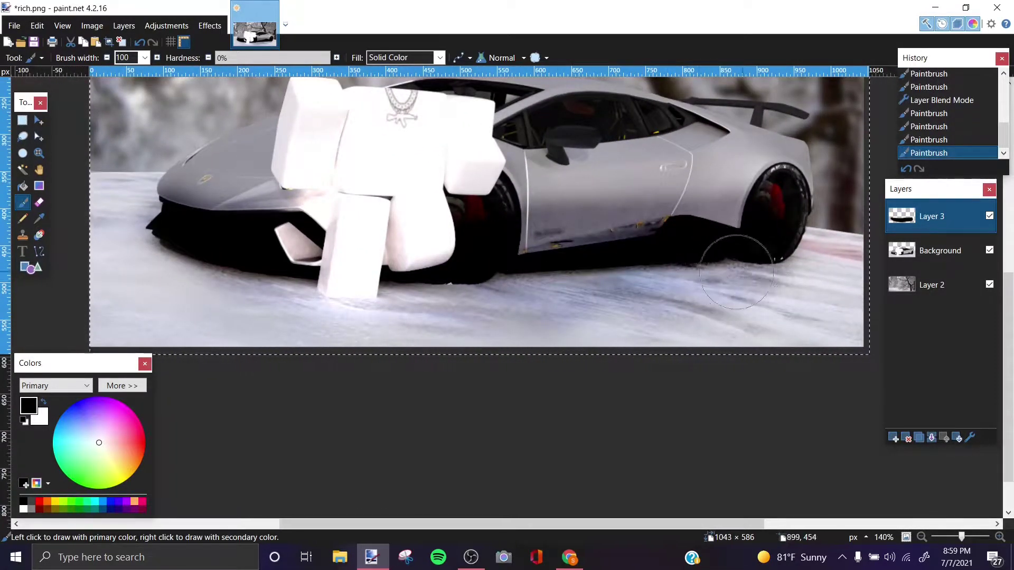
{"action": "left_click_drag", "start_coordinate": [759, 217], "coordinate": [773, 208]}
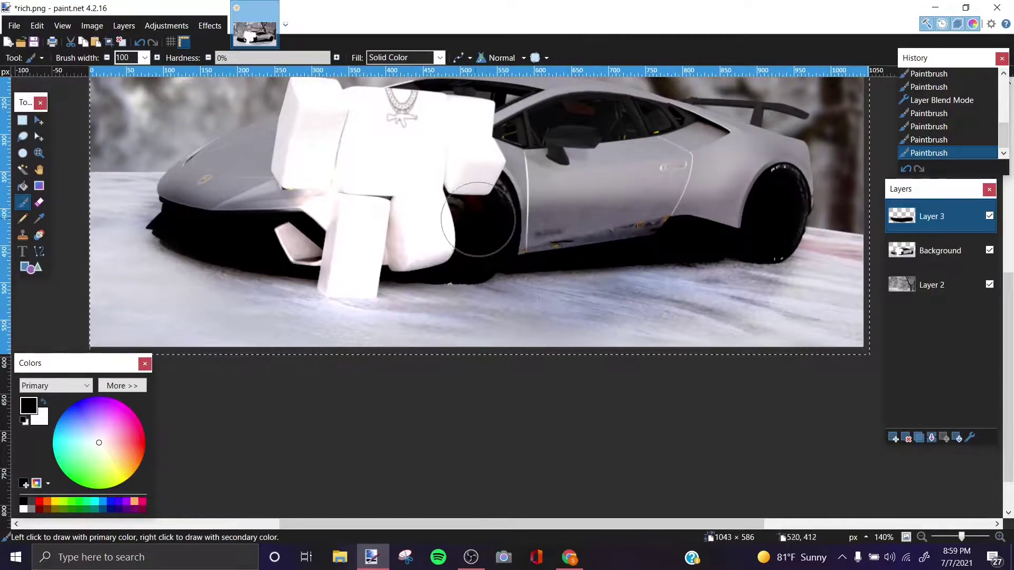
{"action": "mouse_move", "coordinate": [426, 225]}
{"action": "left_mouse_down"}
{"action": "mouse_move", "coordinate": [152, 255]}
{"action": "mouse_move", "coordinate": [361, 305]}
{"action": "mouse_move", "coordinate": [207, 268]}
{"action": "mouse_move", "coordinate": [434, 294]}
{"action": "mouse_move", "coordinate": [421, 322]}
{"action": "mouse_move", "coordinate": [593, 296]}
{"action": "mouse_move", "coordinate": [759, 285]}
{"action": "left_mouse_up"}
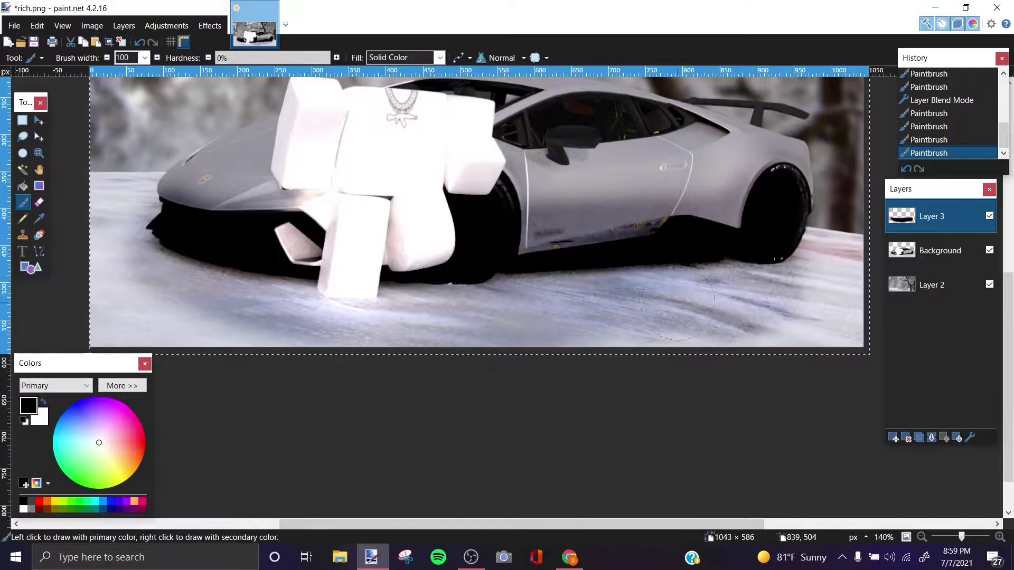
{"action": "left_click_drag", "start_coordinate": [678, 304], "coordinate": [451, 293]}
- Darken the car's hood, roof, window, rear quarter and rear wheel
{"action": "scroll", "coordinate": [357, 255], "scroll_direction": "up", "scroll_amount": 5}
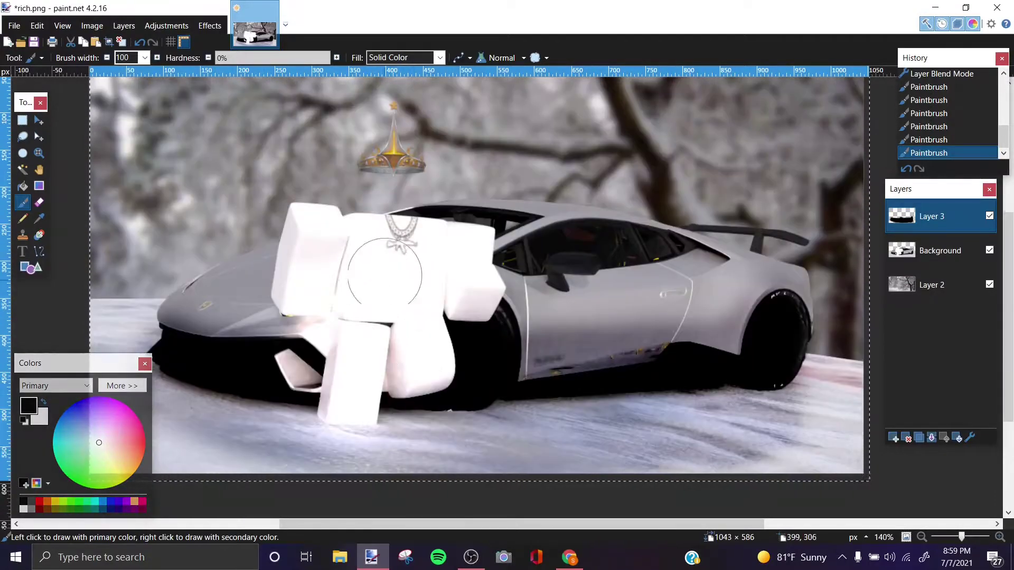
{"action": "mouse_move", "coordinate": [319, 284]}
{"action": "left_mouse_down"}
{"action": "mouse_move", "coordinate": [301, 335]}
{"action": "mouse_move", "coordinate": [317, 305]}
{"action": "mouse_move", "coordinate": [351, 336]}
{"action": "mouse_move", "coordinate": [691, 327]}
{"action": "mouse_move", "coordinate": [518, 316]}
{"action": "mouse_move", "coordinate": [470, 295]}
{"action": "left_mouse_up"}
{"action": "mouse_move", "coordinate": [426, 264]}
{"action": "left_mouse_down"}
{"action": "mouse_move", "coordinate": [453, 243]}
{"action": "mouse_move", "coordinate": [541, 239]}
{"action": "mouse_move", "coordinate": [646, 242]}
{"action": "mouse_move", "coordinate": [693, 263]}
{"action": "mouse_move", "coordinate": [642, 352]}
{"action": "mouse_move", "coordinate": [758, 307]}
{"action": "mouse_move", "coordinate": [751, 289]}
{"action": "mouse_move", "coordinate": [584, 282]}
{"action": "left_mouse_up"}
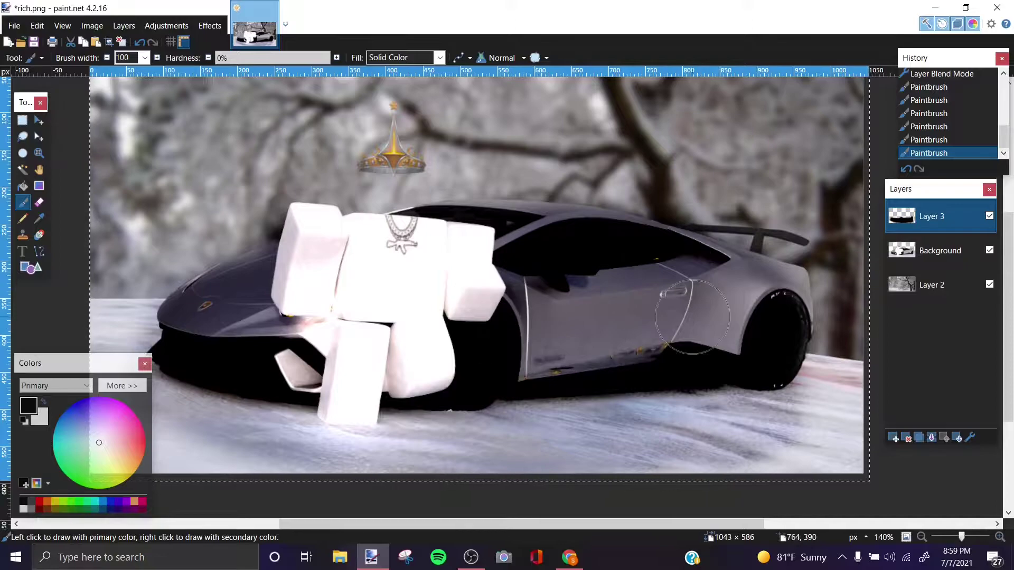
{"action": "left_click_drag", "start_coordinate": [780, 328], "coordinate": [765, 351]}
{"action": "scroll", "coordinate": [765, 351], "scroll_direction": "up", "scroll_amount": 5}
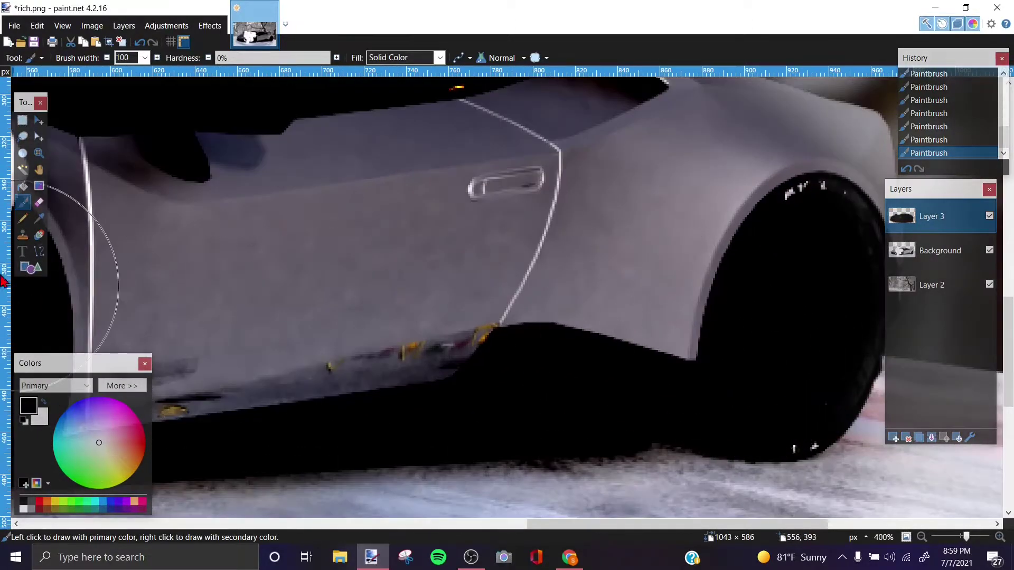
- Erase Layer 3 shading over the rear brake caliper and the car's window interior
{"action": "left_click", "coordinate": [39, 202]}
{"action": "scroll", "coordinate": [681, 332], "scroll_direction": "down", "scroll_amount": 2}
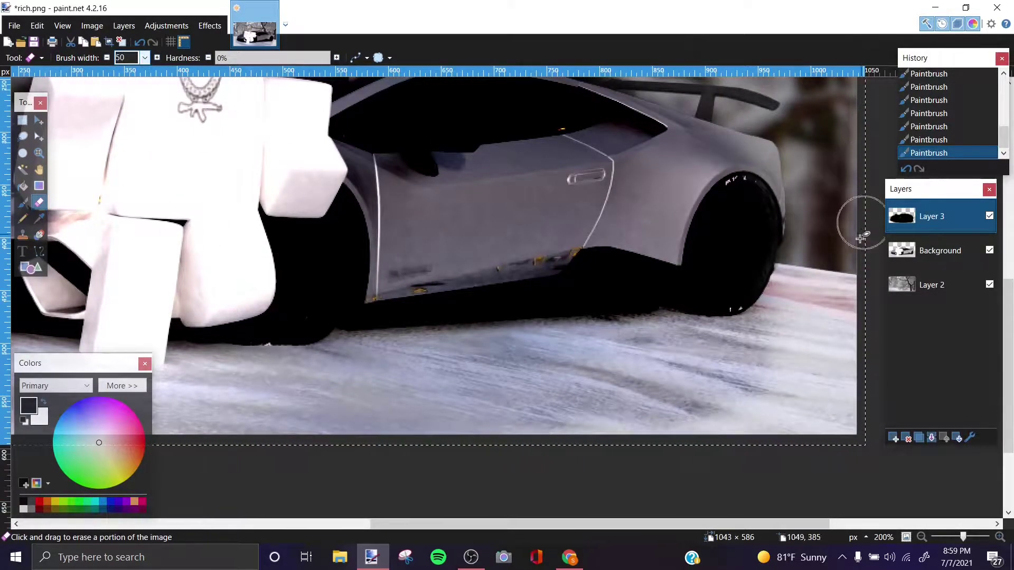
{"action": "scroll", "coordinate": [860, 237], "scroll_direction": "up", "scroll_amount": 3}
{"action": "mouse_move", "coordinate": [554, 181]}
{"action": "left_mouse_down"}
{"action": "mouse_move", "coordinate": [566, 192]}
{"action": "mouse_move", "coordinate": [562, 240]}
{"action": "mouse_move", "coordinate": [525, 283]}
{"action": "mouse_move", "coordinate": [561, 185]}
{"action": "mouse_move", "coordinate": [568, 189]}
{"action": "left_mouse_up"}
{"action": "scroll", "coordinate": [552, 308], "scroll_direction": "down", "scroll_amount": 5}
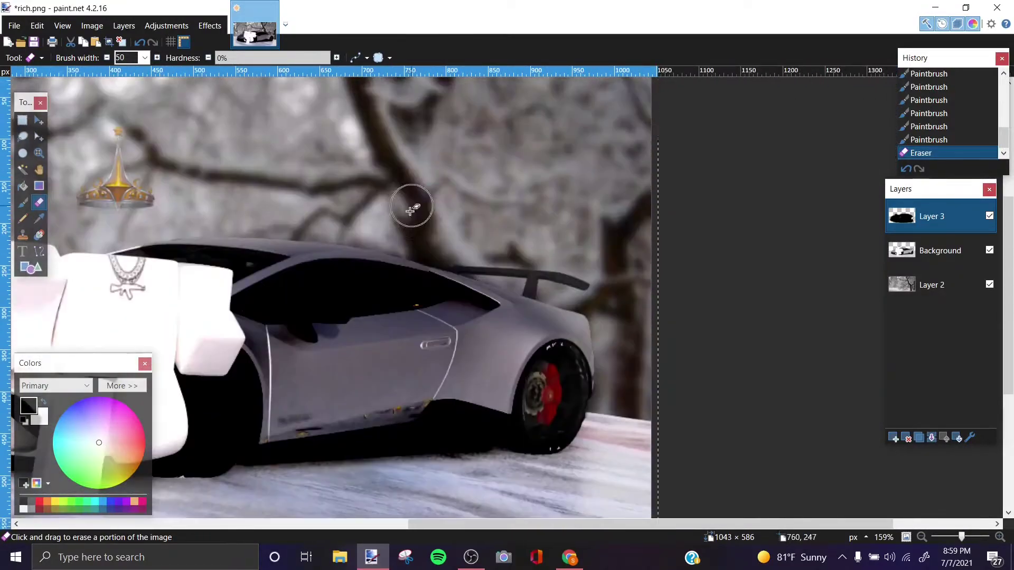
{"action": "scroll", "coordinate": [410, 210], "scroll_direction": "up", "scroll_amount": 5}
{"action": "mouse_move", "coordinate": [362, 294]}
{"action": "left_mouse_down"}
{"action": "mouse_move", "coordinate": [294, 233]}
{"action": "mouse_move", "coordinate": [340, 256]}
{"action": "left_mouse_up"}
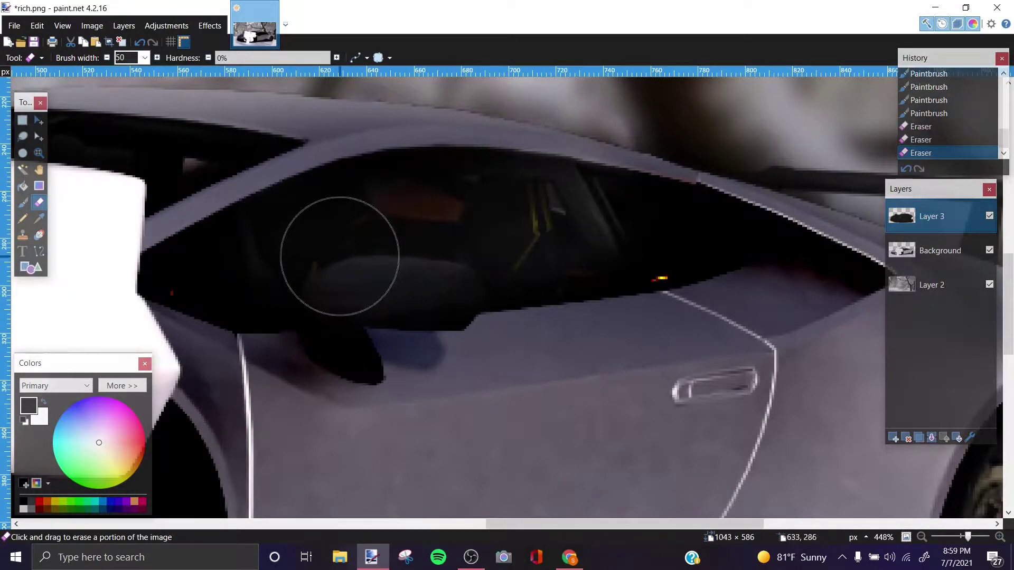
{"action": "mouse_move", "coordinate": [531, 227]}
{"action": "left_mouse_down"}
{"action": "mouse_move", "coordinate": [618, 215]}
{"action": "mouse_move", "coordinate": [625, 226]}
{"action": "left_mouse_up"}
- Erase shading above the figure's white block and over the front wheel's red caliper
{"action": "scroll", "coordinate": [430, 238], "scroll_direction": "left", "scroll_amount": 4}
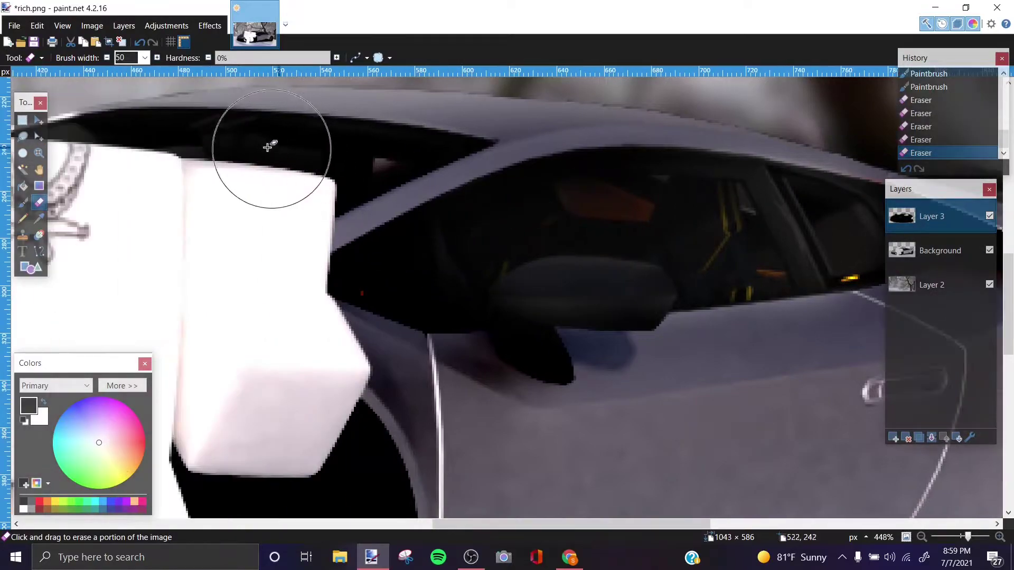
{"action": "mouse_move", "coordinate": [272, 149]}
{"action": "left_mouse_down"}
{"action": "mouse_move", "coordinate": [124, 149]}
{"action": "mouse_move", "coordinate": [113, 165]}
{"action": "mouse_move", "coordinate": [338, 182]}
{"action": "left_mouse_up"}
{"action": "scroll", "coordinate": [338, 182], "scroll_direction": "down", "scroll_amount": 5}
{"action": "scroll", "coordinate": [521, 355], "scroll_direction": "up", "scroll_amount": 3}
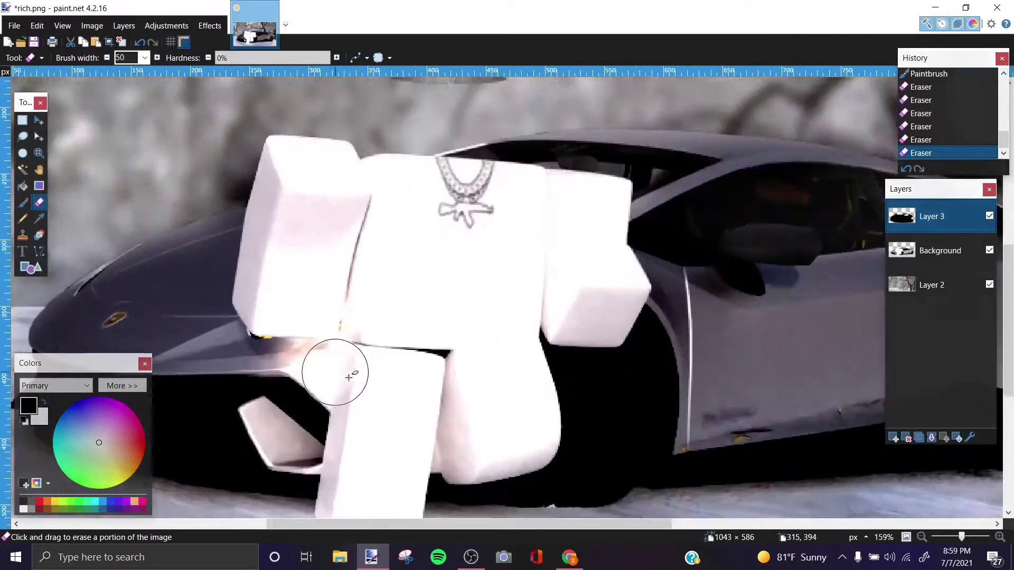
{"action": "scroll", "coordinate": [348, 376], "scroll_direction": "up", "scroll_amount": 3}
{"action": "mouse_move", "coordinate": [550, 163]}
{"action": "left_mouse_down"}
{"action": "mouse_move", "coordinate": [595, 169]}
{"action": "mouse_move", "coordinate": [530, 180]}
{"action": "left_mouse_up"}
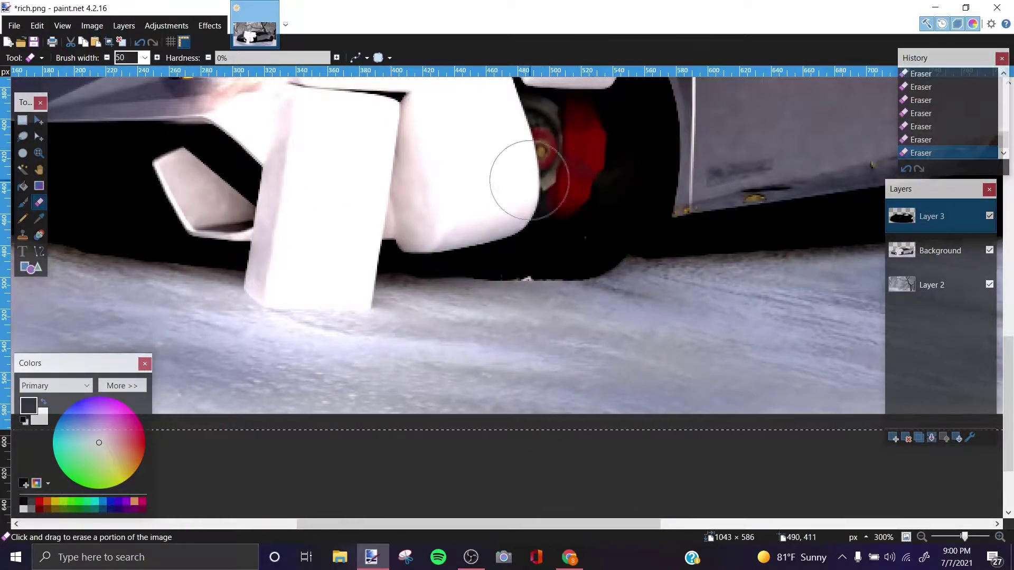
{"action": "scroll", "coordinate": [530, 180], "scroll_direction": "down", "scroll_amount": 2}
{"action": "scroll", "coordinate": [559, 290], "scroll_direction": "down", "scroll_amount": 5}
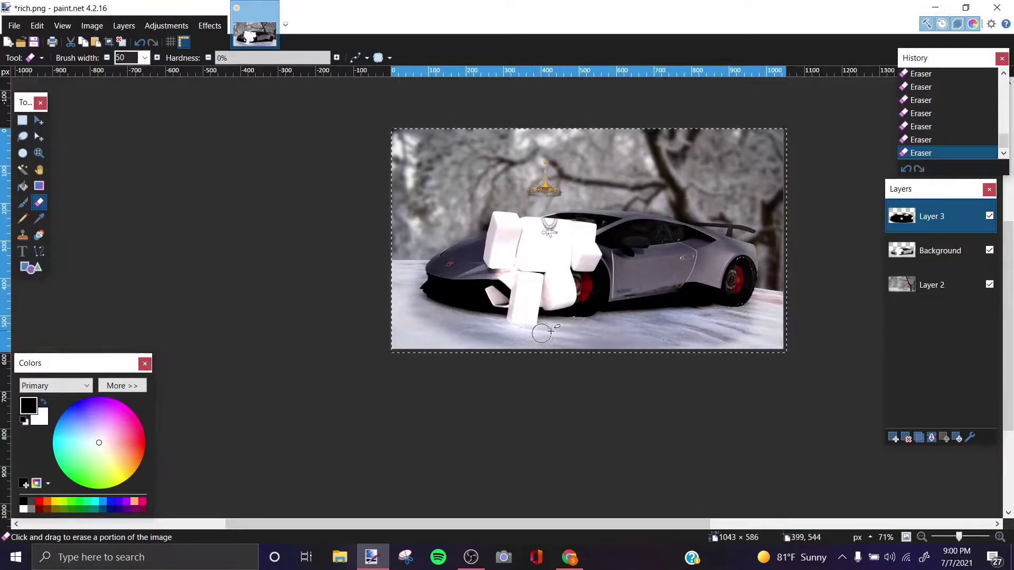
- Add an empty Layer 4, then search Google Images for 'cool background blue'
{"action": "left_click", "coordinate": [896, 444]}
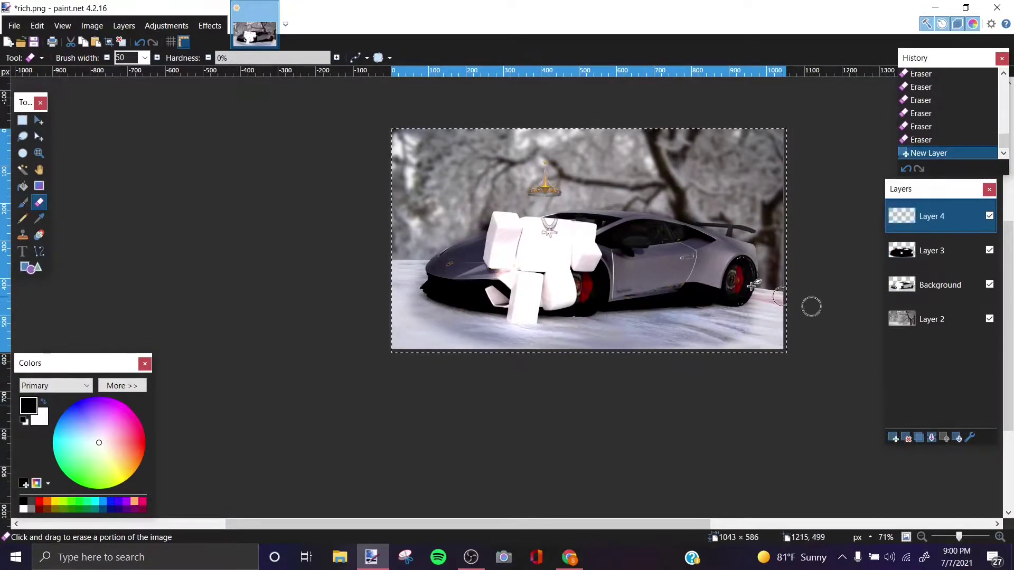
{"action": "key", "text": "alt+Tab"}
{"action": "left_click", "coordinate": [165, 90]}
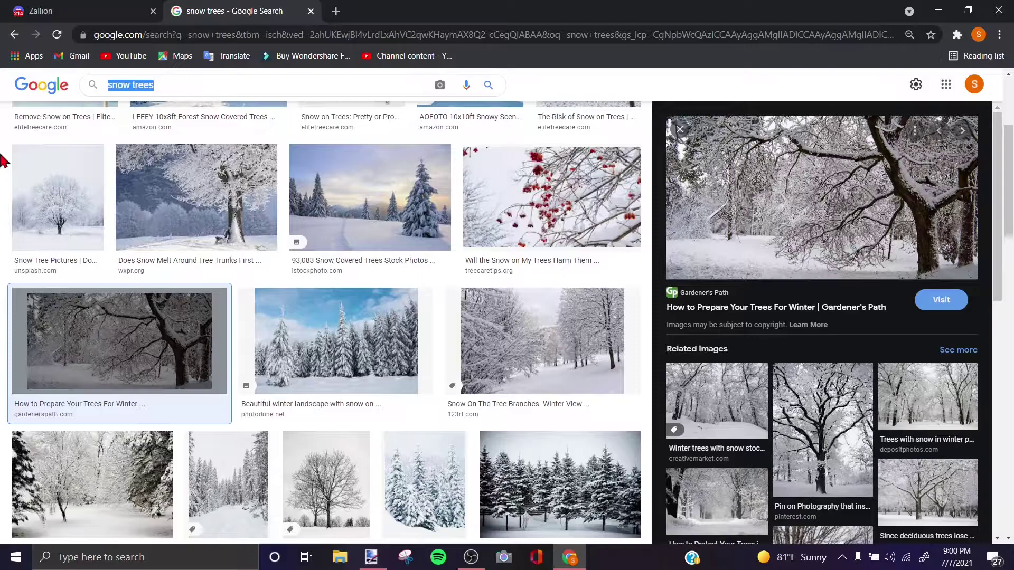
{"action": "type", "text": "c"}
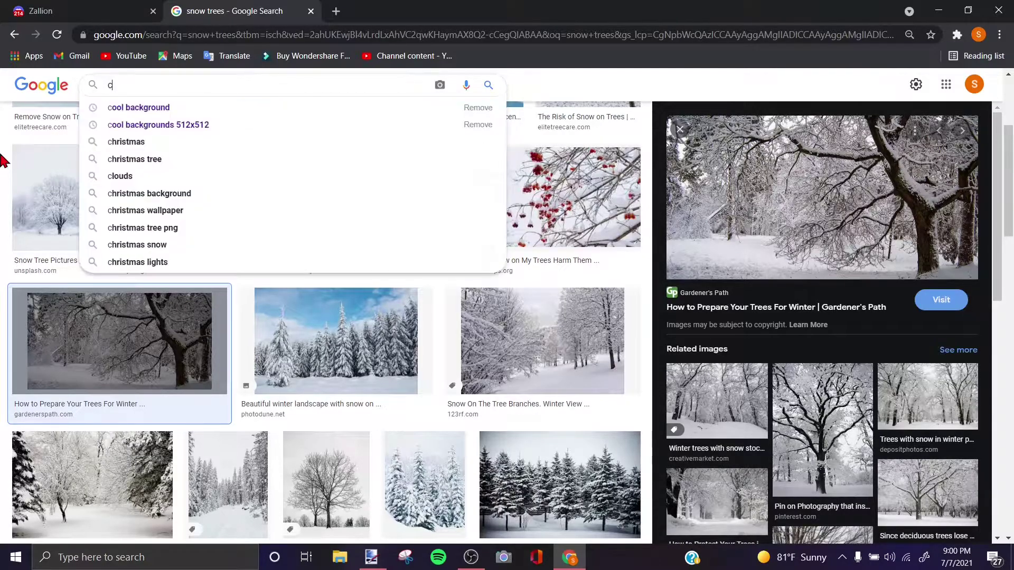
{"action": "key", "text": "BackSpace"}
{"action": "type", "text": "cool v"}
{"action": "key", "text": "BackSpace"}
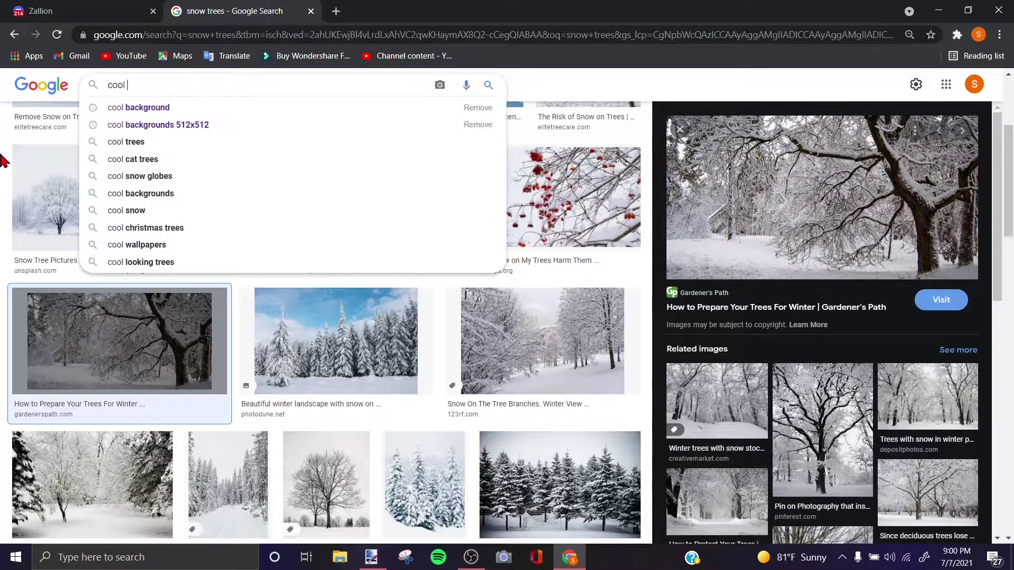
{"action": "type", "text": "background"}
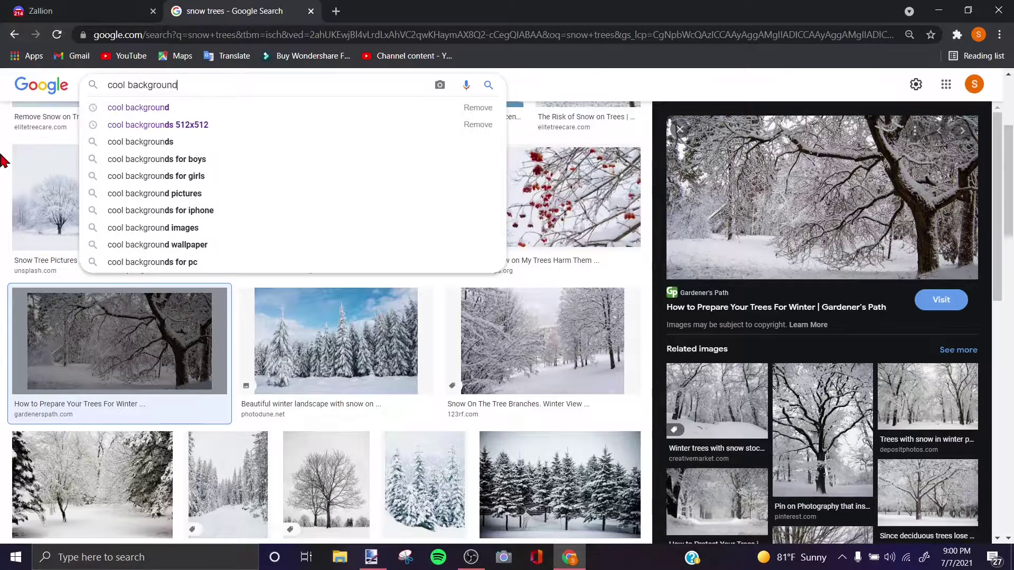
{"action": "type", "text": " blue"}
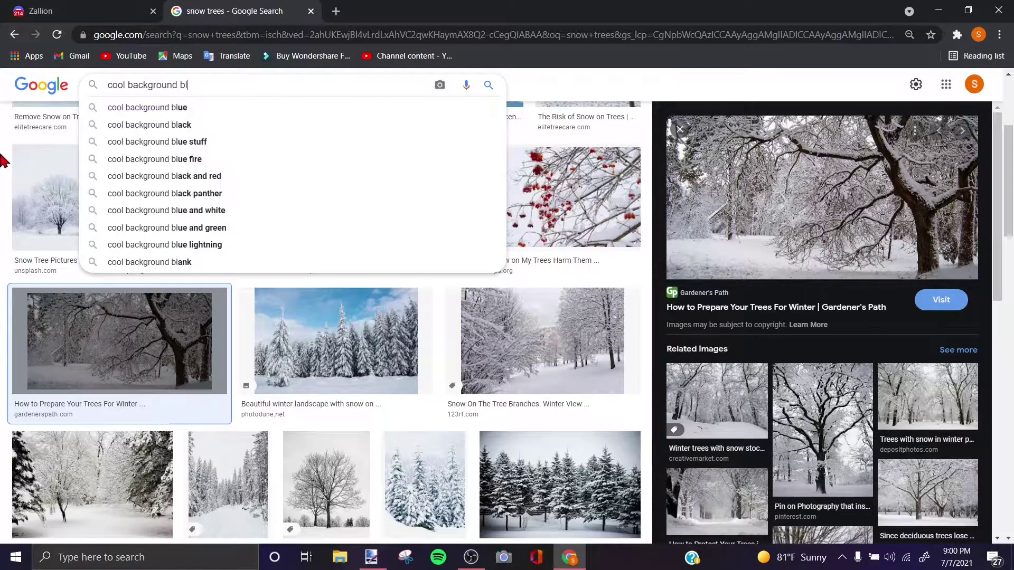
{"action": "key", "text": "Return"}
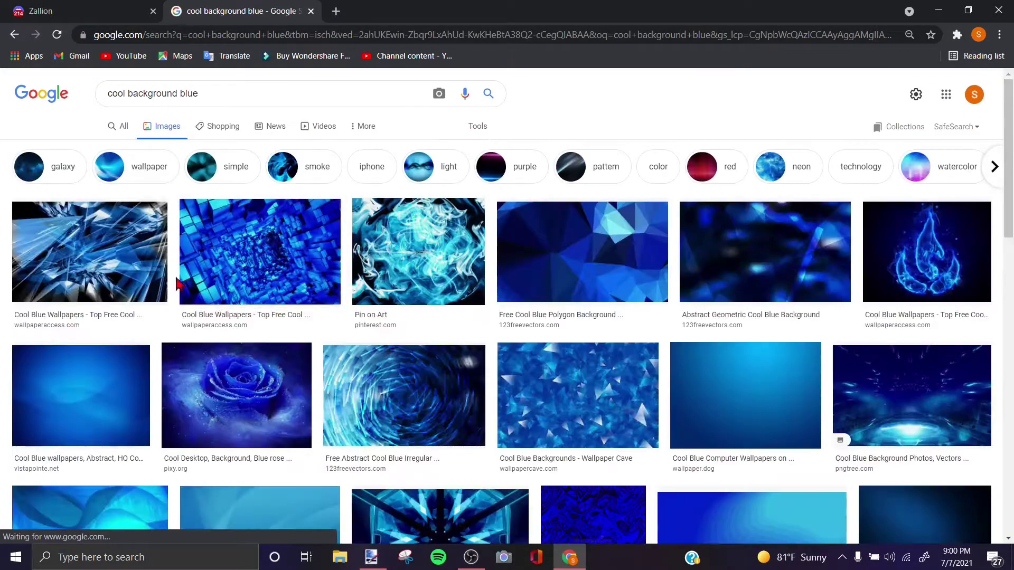
- Change the image search to 'cool background ice'
{"action": "scroll", "coordinate": [467, 294], "scroll_direction": "down", "scroll_amount": 2}
{"action": "scroll", "coordinate": [468, 294], "scroll_direction": "down", "scroll_amount": 4}
{"action": "scroll", "coordinate": [531, 284], "scroll_direction": "up", "scroll_amount": 6}
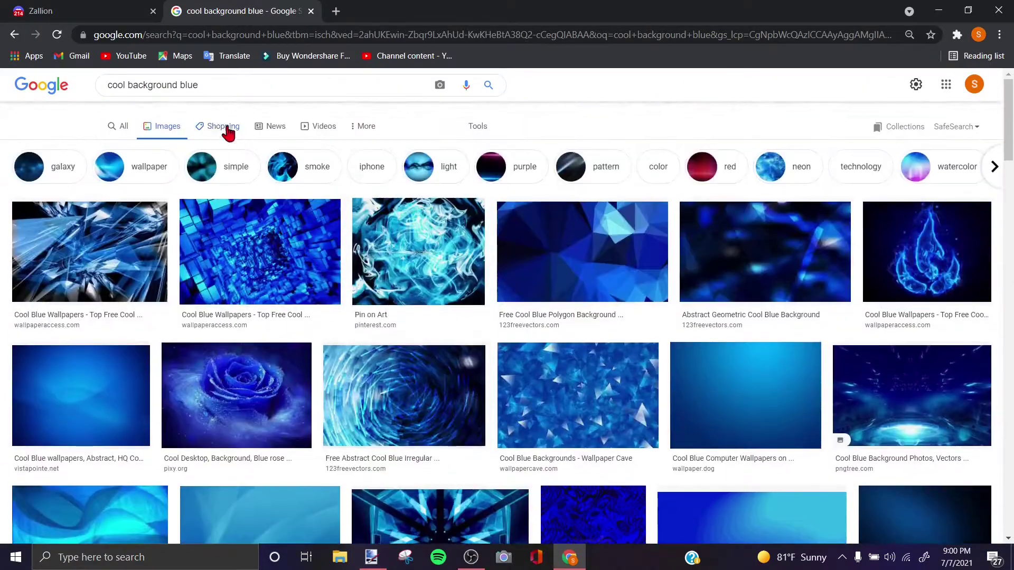
{"action": "left_click", "coordinate": [190, 93]}
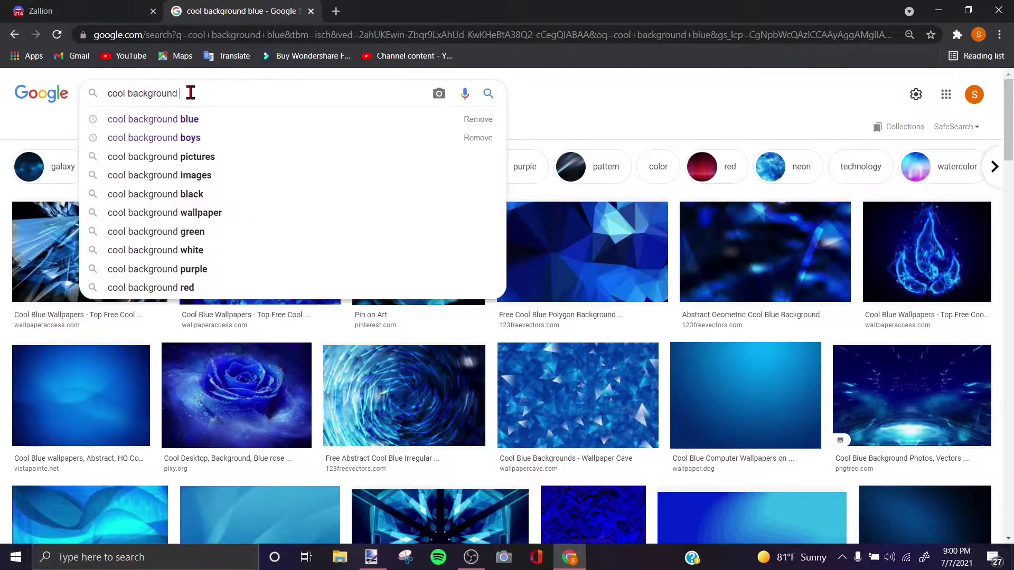
{"action": "type", "text": "ice"}
{"action": "key", "text": "Return"}
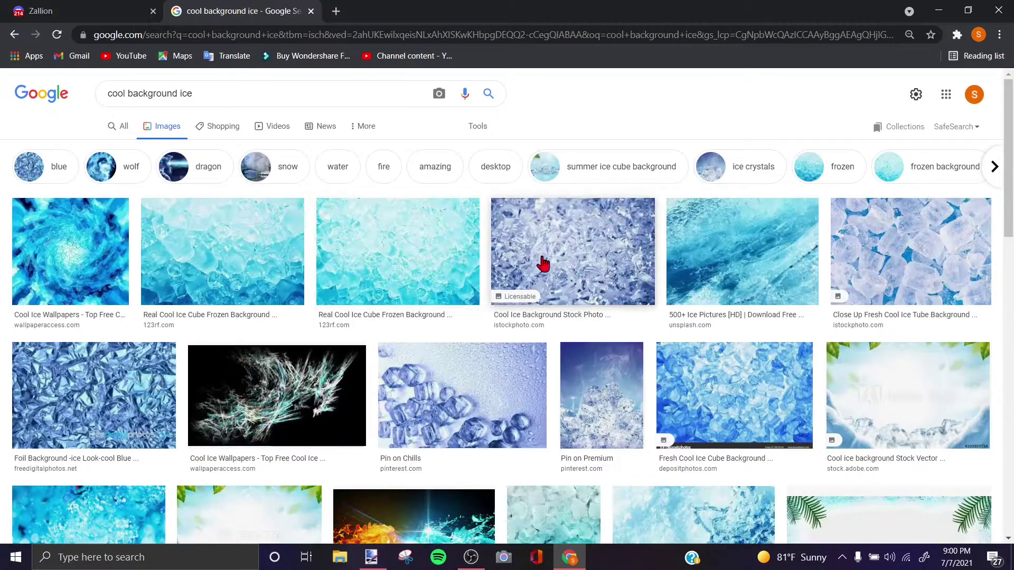
- Browse the ice results and bring up the options for the frozen ice image
{"action": "scroll", "coordinate": [561, 251], "scroll_direction": "down", "scroll_amount": 3}
{"action": "scroll", "coordinate": [528, 336], "scroll_direction": "down", "scroll_amount": 5}
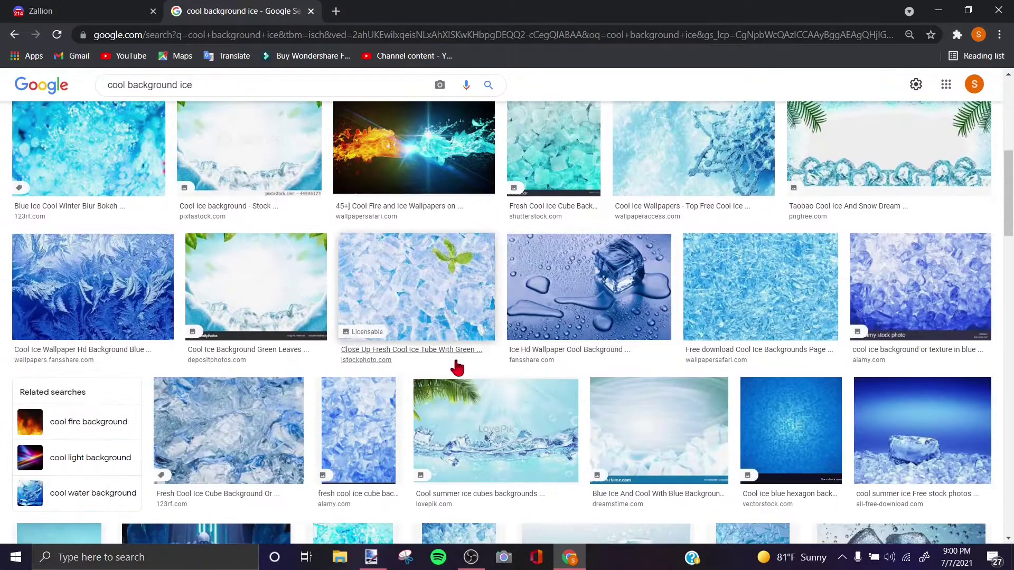
{"action": "scroll", "coordinate": [249, 381], "scroll_direction": "up", "scroll_amount": 8}
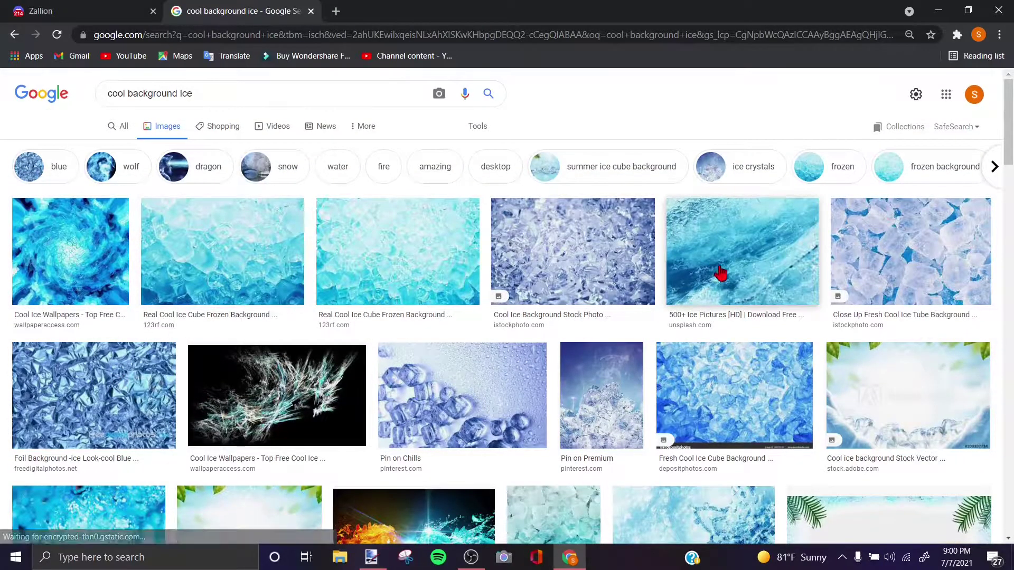
{"action": "scroll", "coordinate": [776, 276], "scroll_direction": "down", "scroll_amount": 4}
{"action": "scroll", "coordinate": [759, 274], "scroll_direction": "up", "scroll_amount": 4}
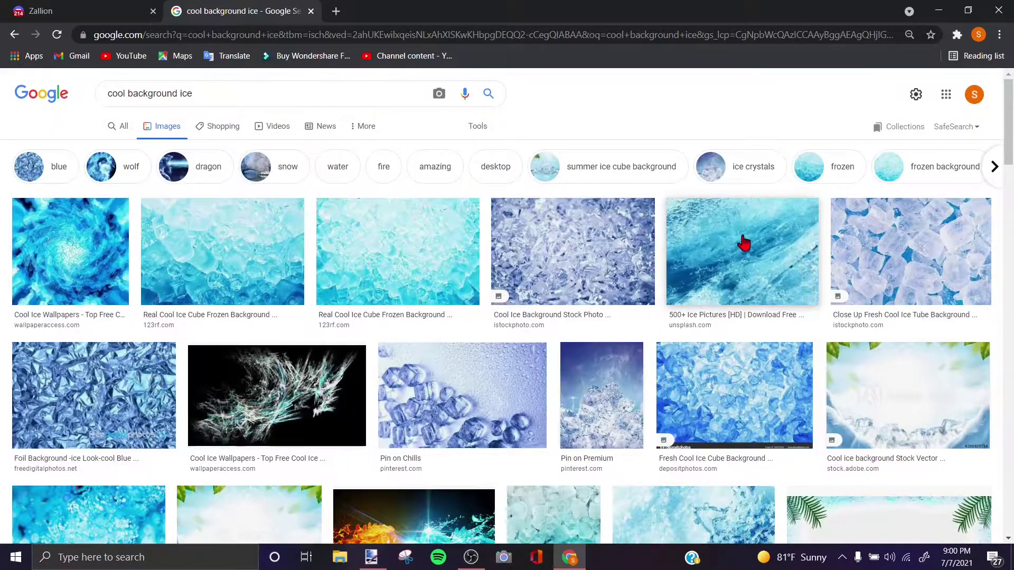
{"action": "right_click", "coordinate": [738, 253]}
- Copy the frozen ice image and paste it into paint.net, undoing a stray move
{"action": "left_click", "coordinate": [804, 402]}
{"action": "key", "text": "alt+Tab"}
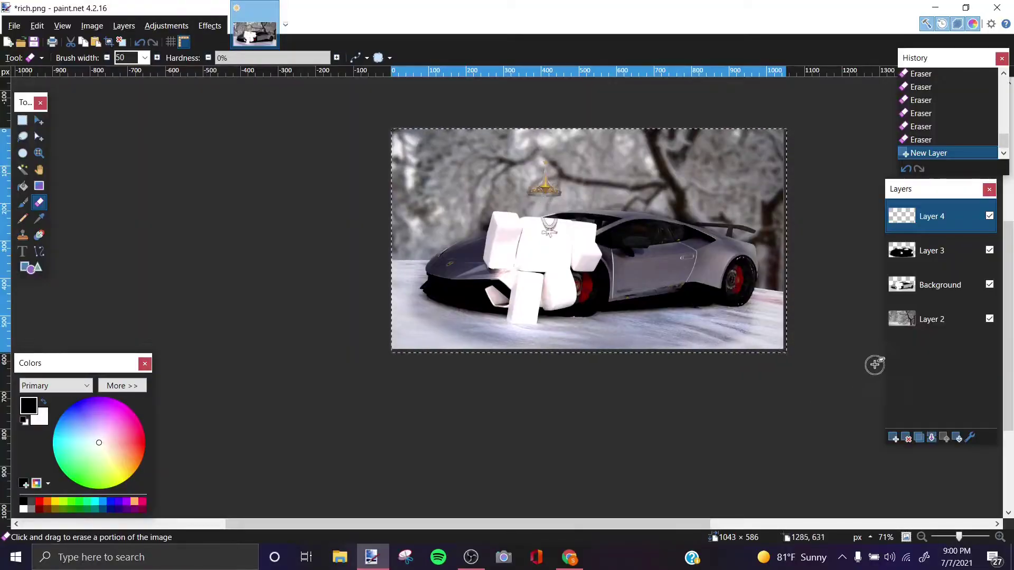
{"action": "key", "text": "ctrl+v"}
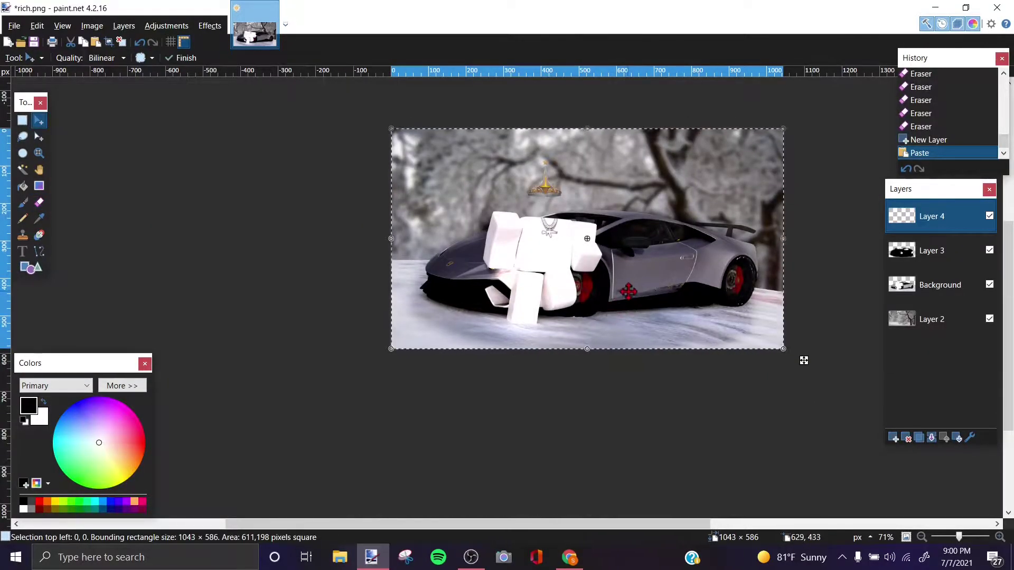
{"action": "left_click_drag", "start_coordinate": [628, 291], "coordinate": [660, 292]}
{"action": "key", "text": "ctrl+z"}
{"action": "key", "text": "ctrl+z"}
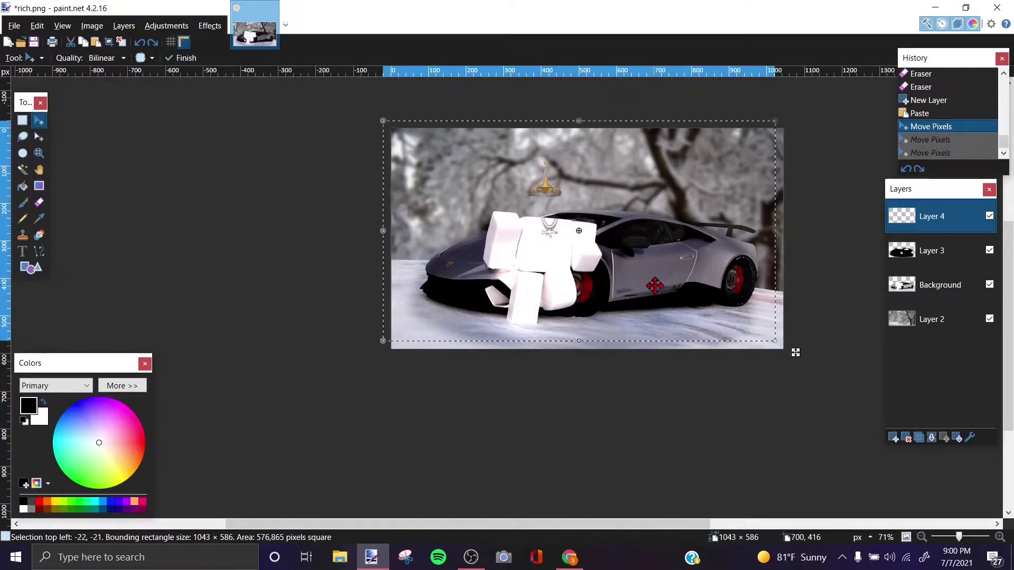
- Copy the ice cube image instead, paste it keeping canvas size, and shrink it to fit
{"action": "key", "text": "alt+Tab"}
{"action": "left_click", "coordinate": [401, 253]}
{"action": "right_click", "coordinate": [765, 225]}
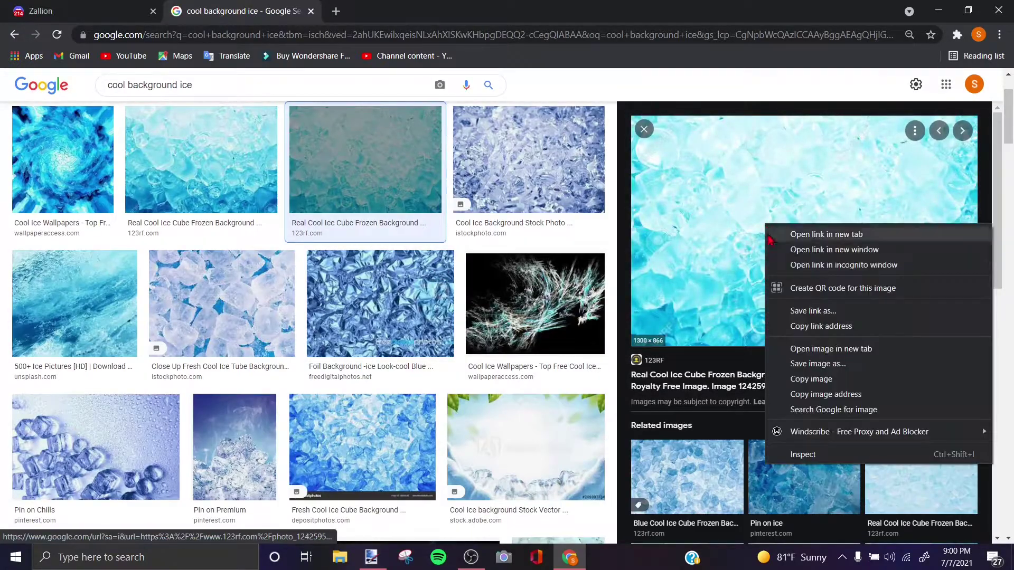
{"action": "left_click", "coordinate": [834, 379]}
{"action": "key", "text": "alt+Tab"}
{"action": "key", "text": "ctrl+v"}
{"action": "left_click", "coordinate": [602, 380]}
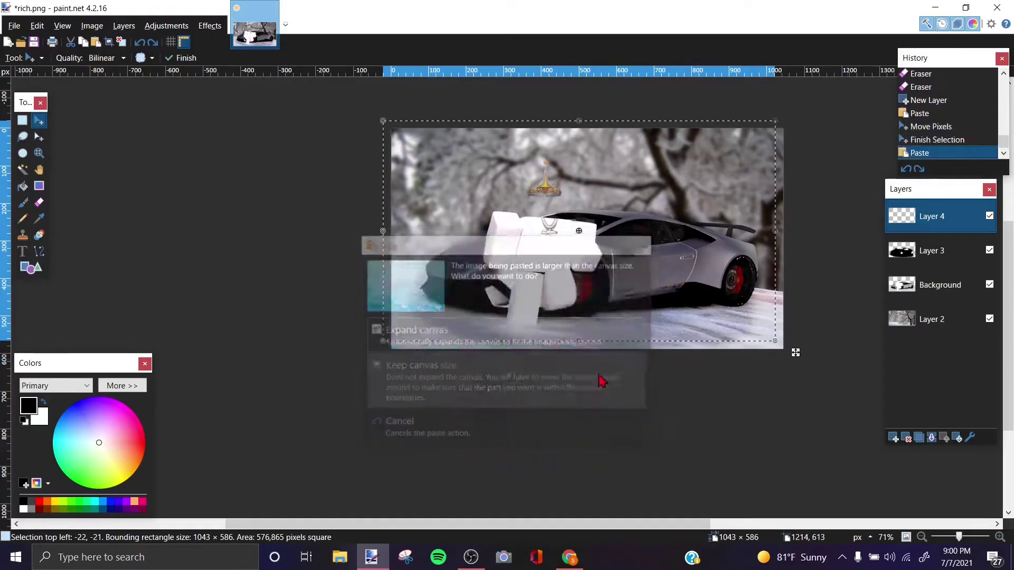
{"action": "left_click_drag", "start_coordinate": [775, 404], "coordinate": [727, 356]}
{"action": "scroll", "coordinate": [686, 327], "scroll_direction": "up", "scroll_amount": 3}
{"action": "scroll", "coordinate": [624, 318], "scroll_direction": "up", "scroll_amount": 2}
{"action": "scroll", "coordinate": [629, 319], "scroll_direction": "up", "scroll_amount": 1}
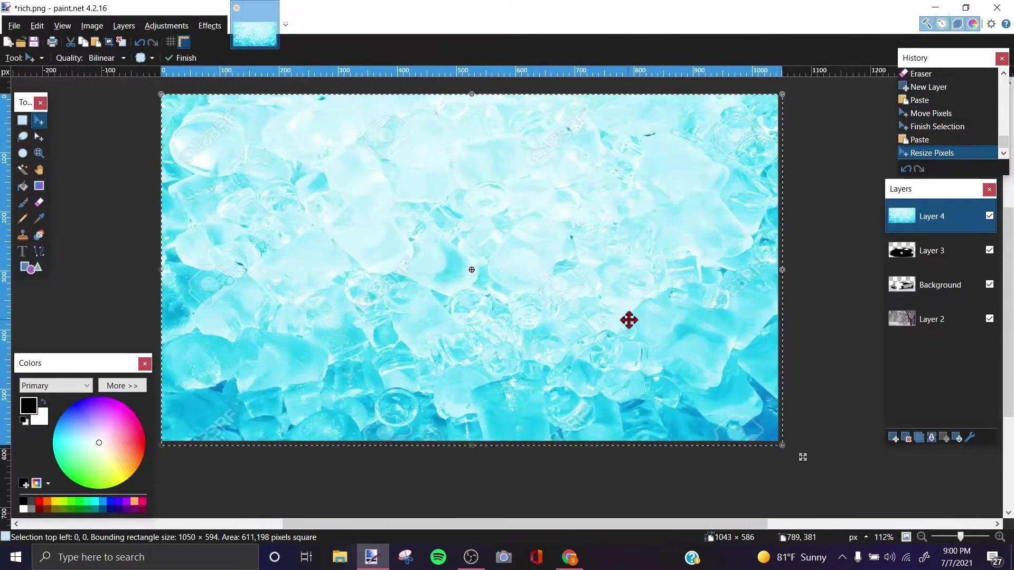
{"action": "scroll", "coordinate": [641, 319], "scroll_direction": "down", "scroll_amount": 3}
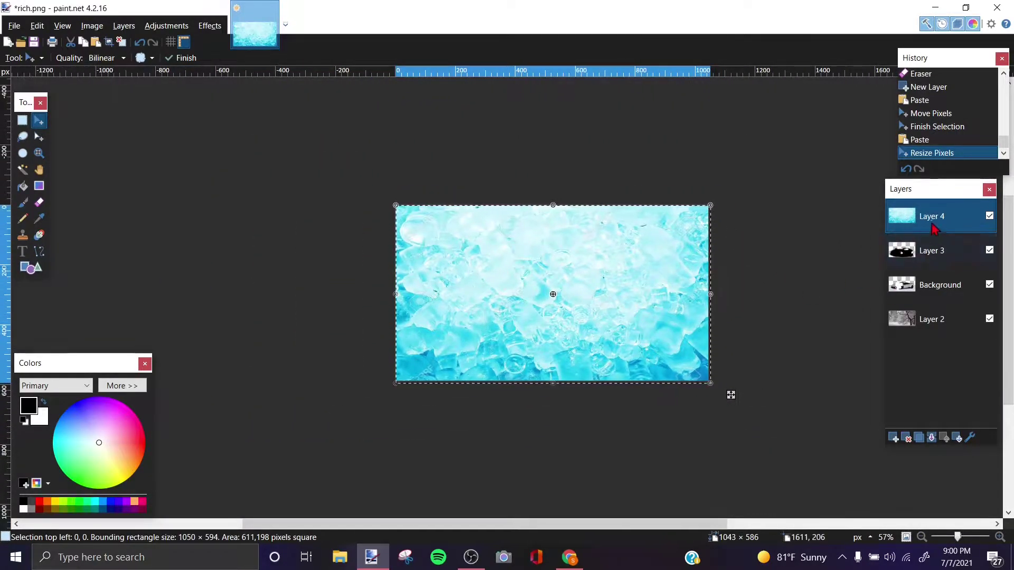
- Set Layer 4 to Overlay blending at 58 opacity
{"action": "double_click", "coordinate": [932, 228]}
{"action": "left_click", "coordinate": [445, 281]}
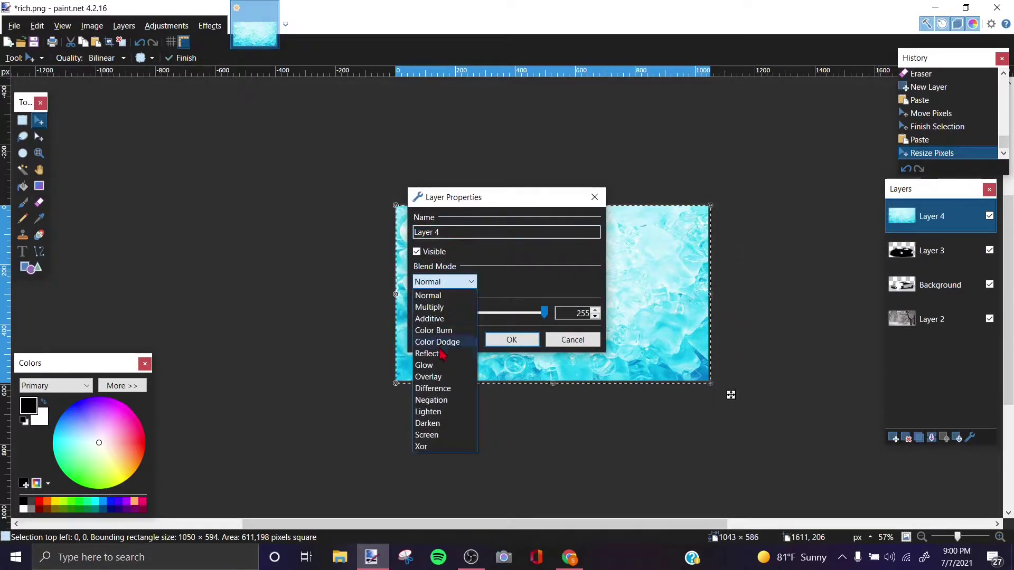
{"action": "left_click", "coordinate": [442, 377]}
{"action": "left_click_drag", "start_coordinate": [523, 193], "coordinate": [837, 177]}
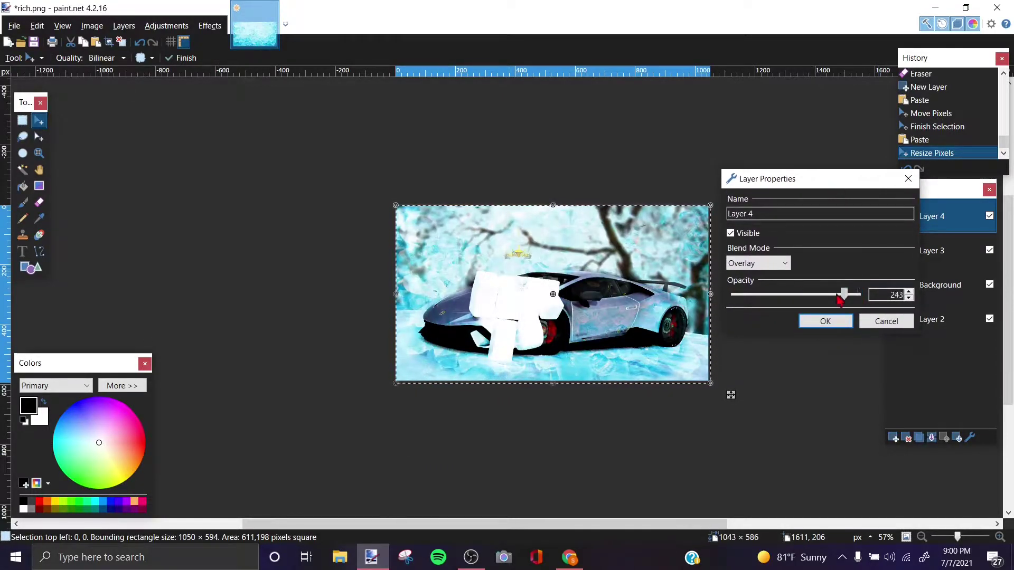
{"action": "left_click_drag", "start_coordinate": [840, 299], "coordinate": [760, 308]}
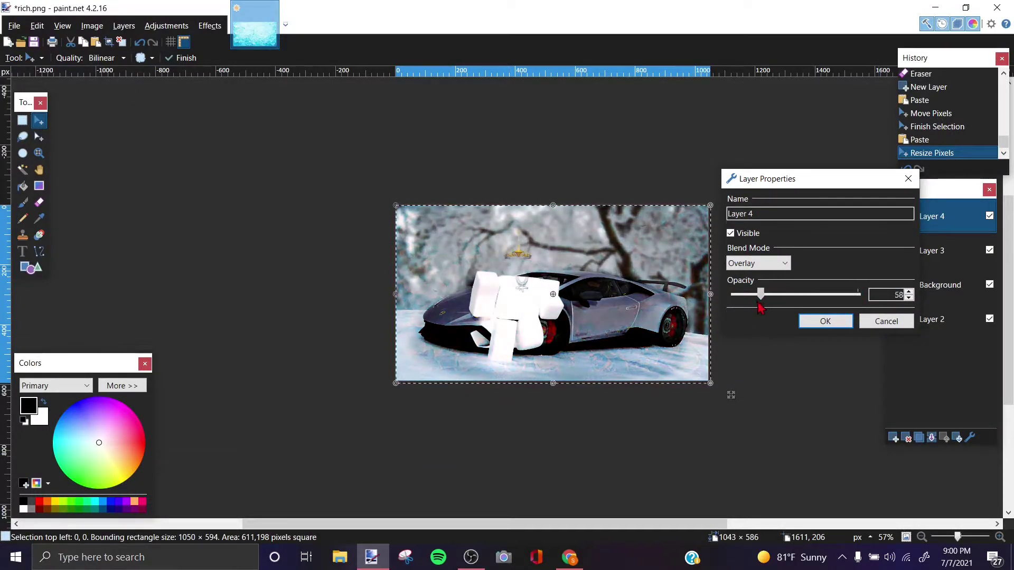
{"action": "left_click", "coordinate": [825, 321]}
- Add Layer 5, delete the Layer 4 ice overlay, and make Layer 5 active
{"action": "left_click", "coordinate": [893, 438]}
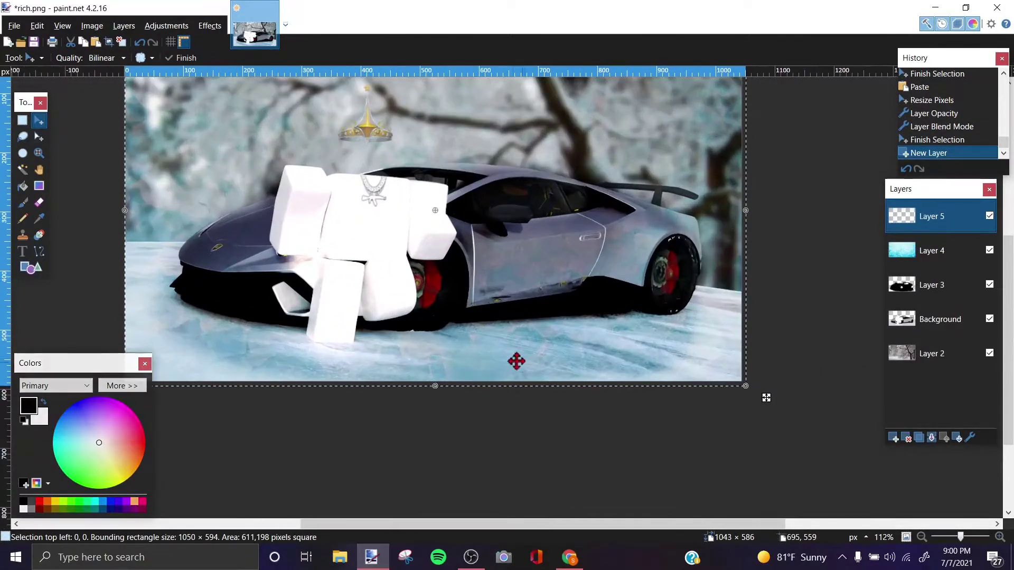
{"action": "left_click", "coordinate": [931, 252]}
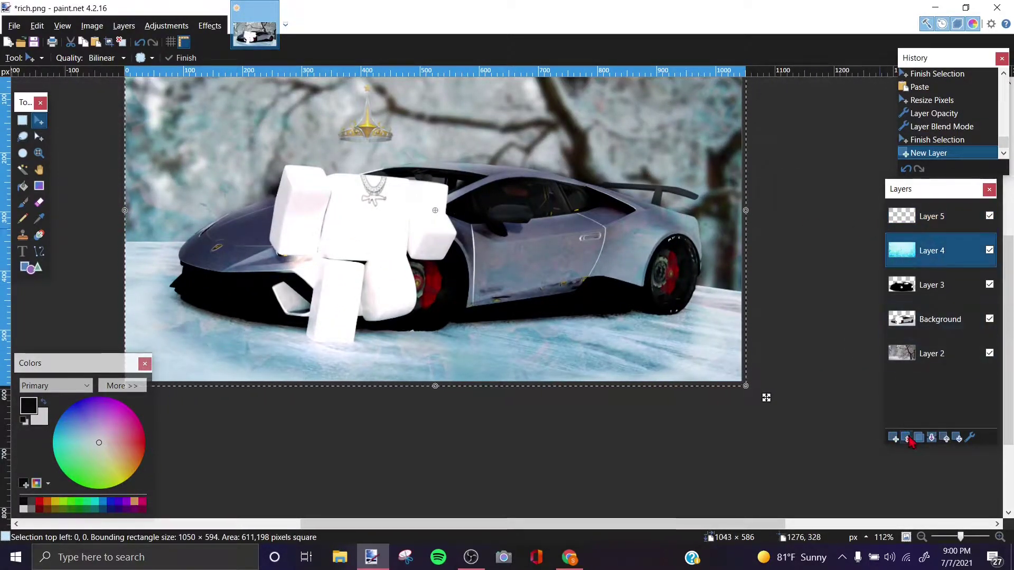
{"action": "left_click", "coordinate": [907, 438]}
{"action": "left_click", "coordinate": [933, 230]}
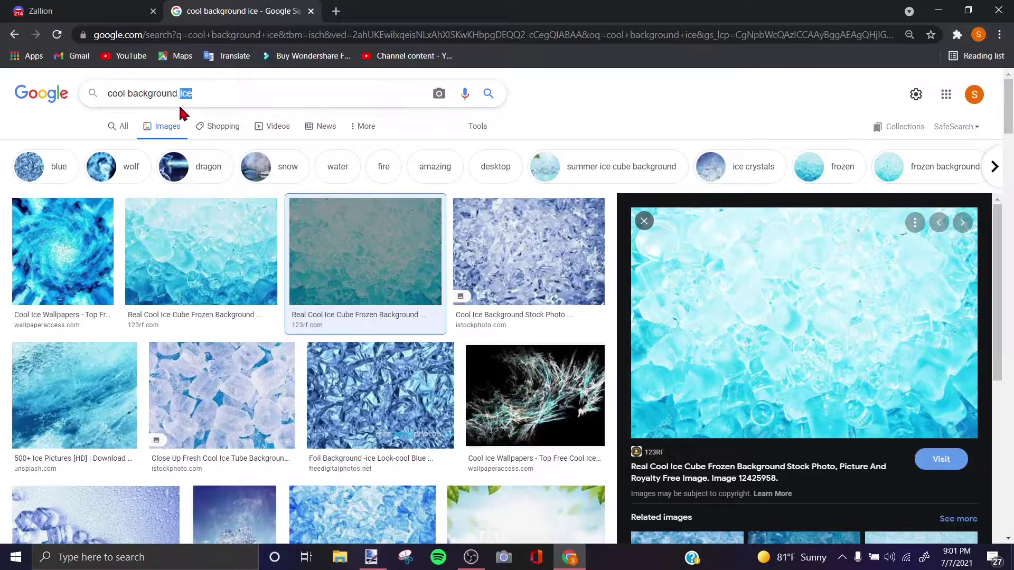
- Replace the Google Images query with 'ice effects' and run the search
{"action": "key", "text": "BackSpace"}
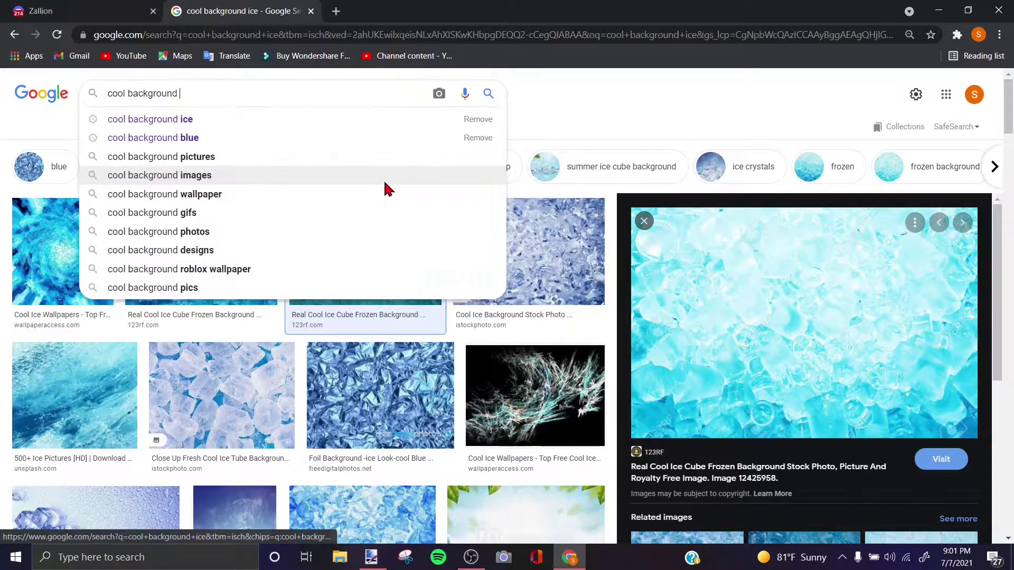
{"action": "key", "text": "BackSpace"}
{"action": "key", "text": "BackSpace"}
{"action": "key", "text": "BackSpace"}
{"action": "key", "text": "BackSpace"}
{"action": "key", "text": "BackSpace"}
{"action": "key", "text": "BackSpace"}
{"action": "key", "text": "BackSpace"}
{"action": "key", "text": "BackSpace"}
{"action": "key", "text": "BackSpace"}
{"action": "key", "text": "BackSpace"}
{"action": "key", "text": "BackSpace"}
{"action": "key", "text": "BackSpace"}
{"action": "key", "text": "BackSpace"}
{"action": "key", "text": "BackSpace"}
{"action": "key", "text": "BackSpace"}
{"action": "key", "text": "BackSpace"}
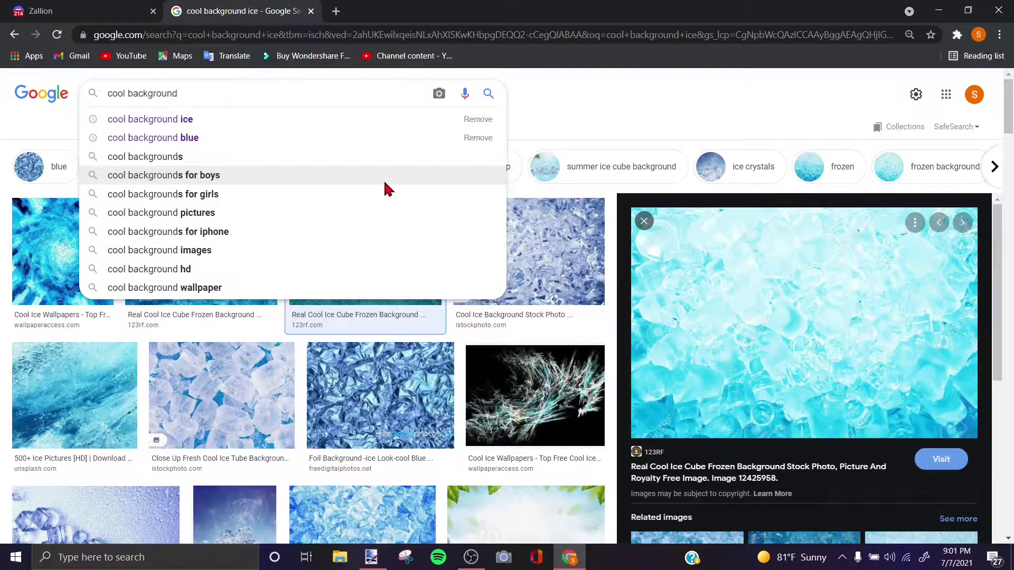
{"action": "type", "text": "ice efe"}
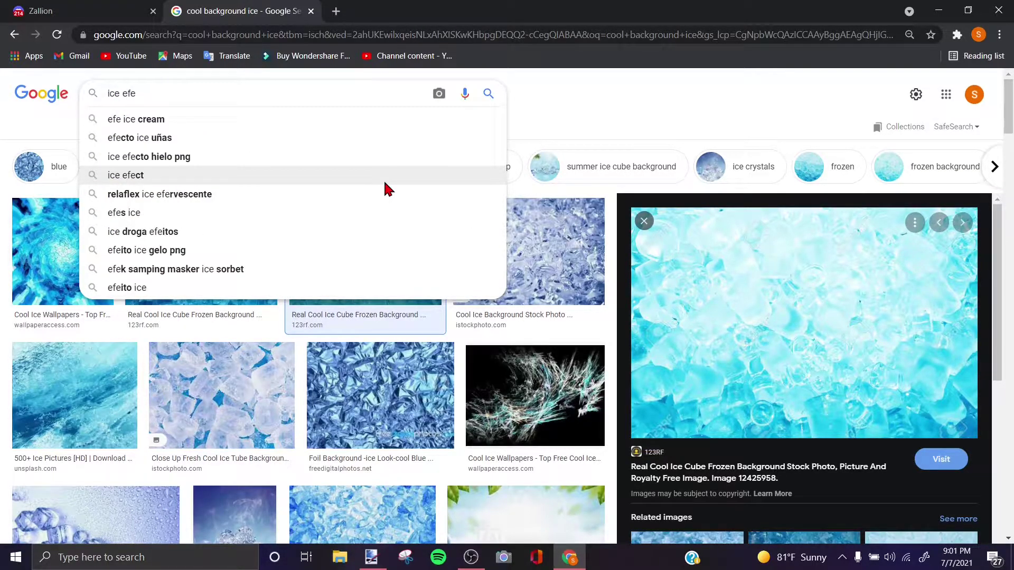
{"action": "key", "text": "BackSpace"}
{"action": "type", "text": "fe"}
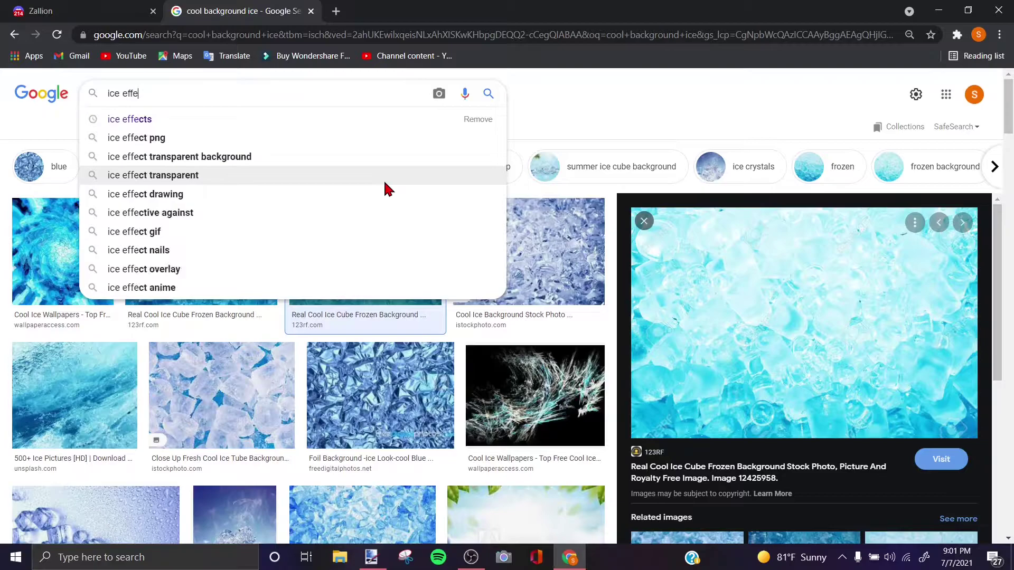
{"action": "left_click", "coordinate": [234, 120]}
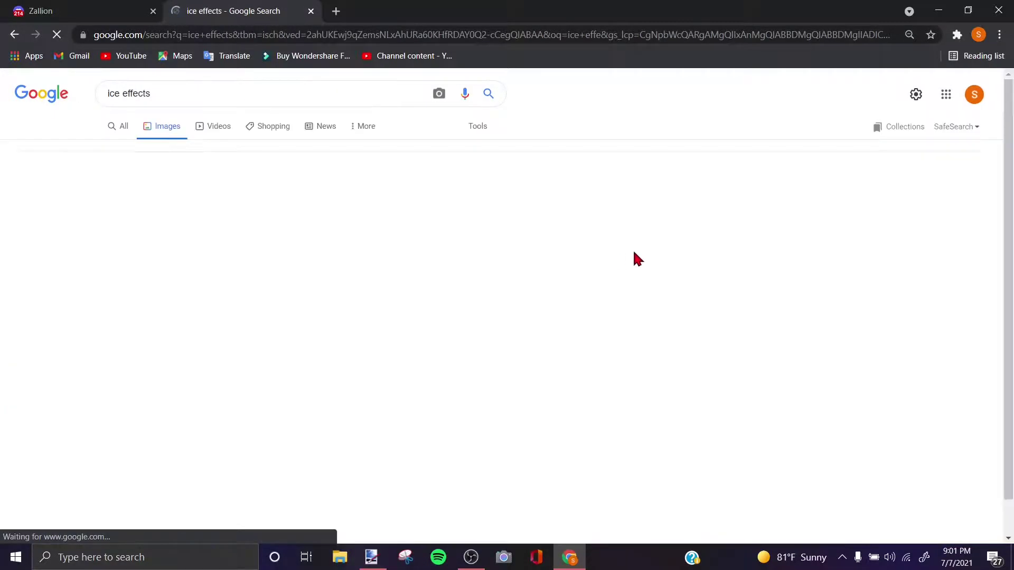
- Scroll through the ice effects image results, then return to paint.net
{"action": "scroll", "coordinate": [502, 380], "scroll_direction": "down", "scroll_amount": 6}
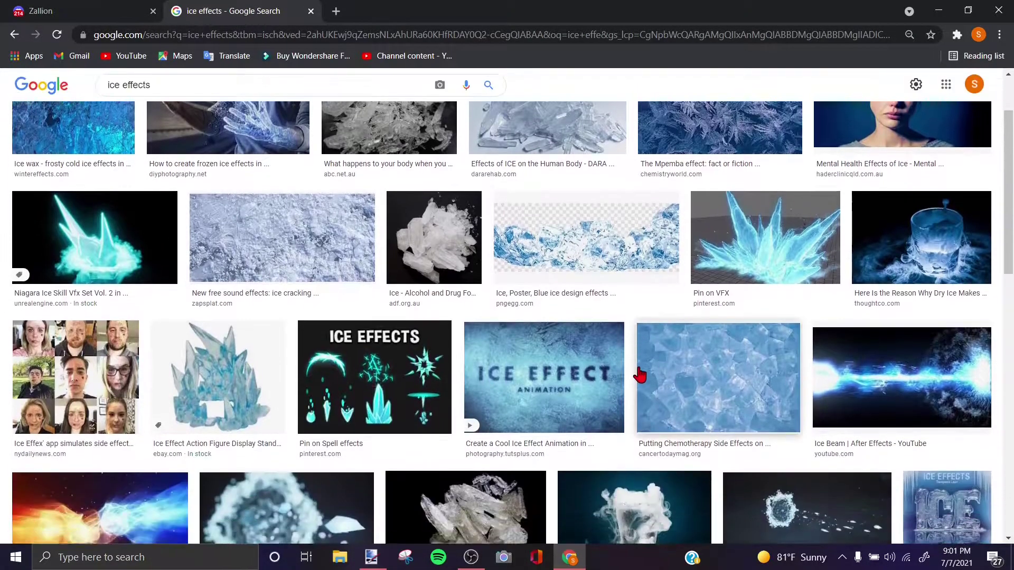
{"action": "scroll", "coordinate": [472, 372], "scroll_direction": "down", "scroll_amount": 15}
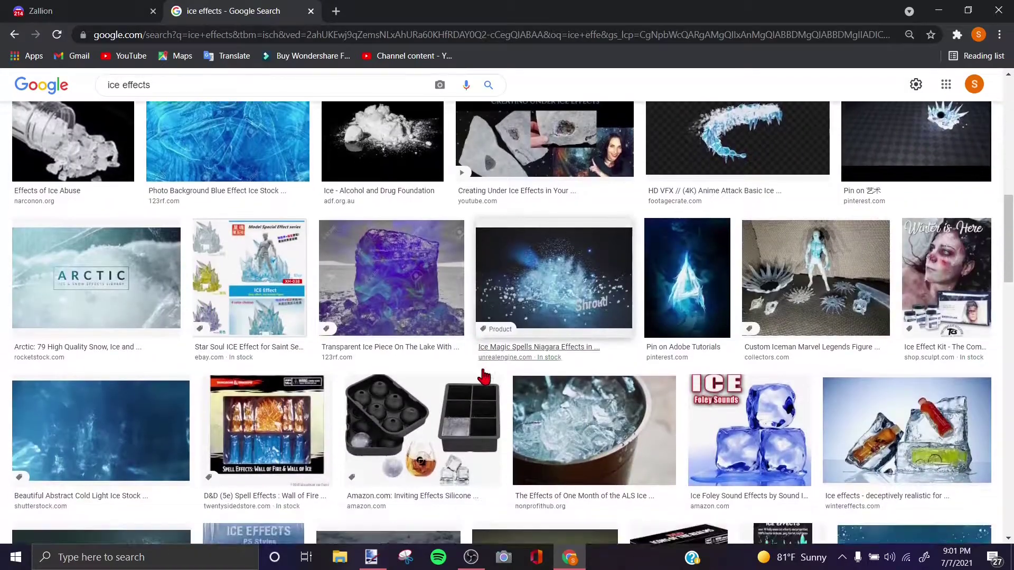
{"action": "scroll", "coordinate": [502, 374], "scroll_direction": "down", "scroll_amount": 15}
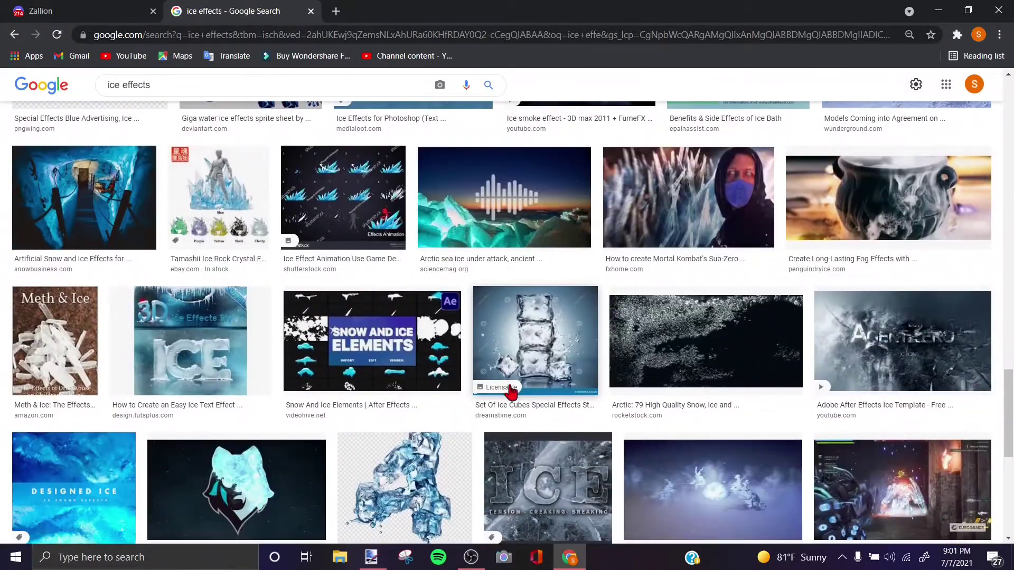
{"action": "scroll", "coordinate": [517, 423], "scroll_direction": "up", "scroll_amount": 20}
{"action": "scroll", "coordinate": [518, 424], "scroll_direction": "up", "scroll_amount": 10}
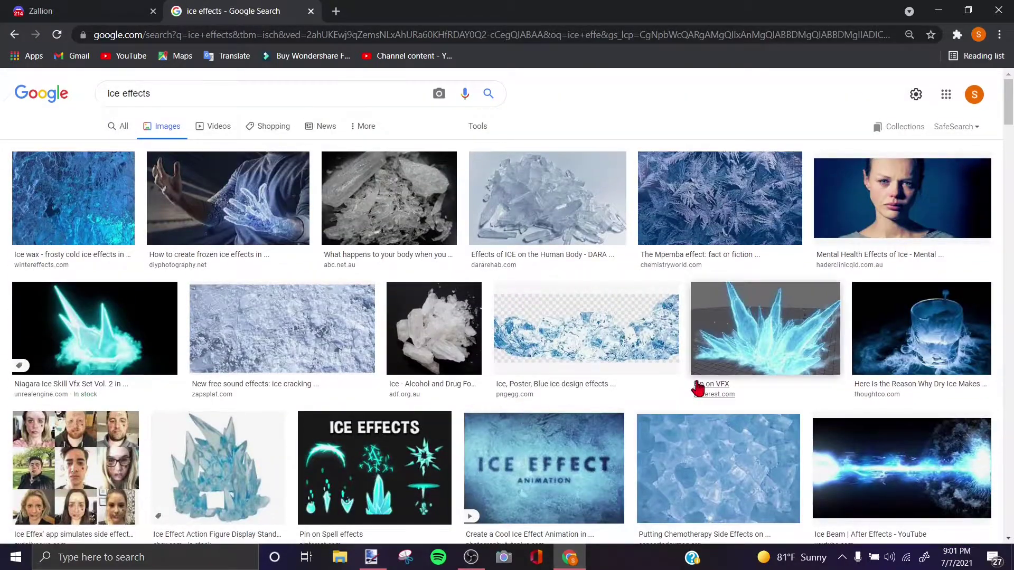
{"action": "scroll", "coordinate": [425, 230], "scroll_direction": "down", "scroll_amount": 10}
{"action": "scroll", "coordinate": [425, 231], "scroll_direction": "down", "scroll_amount": 20}
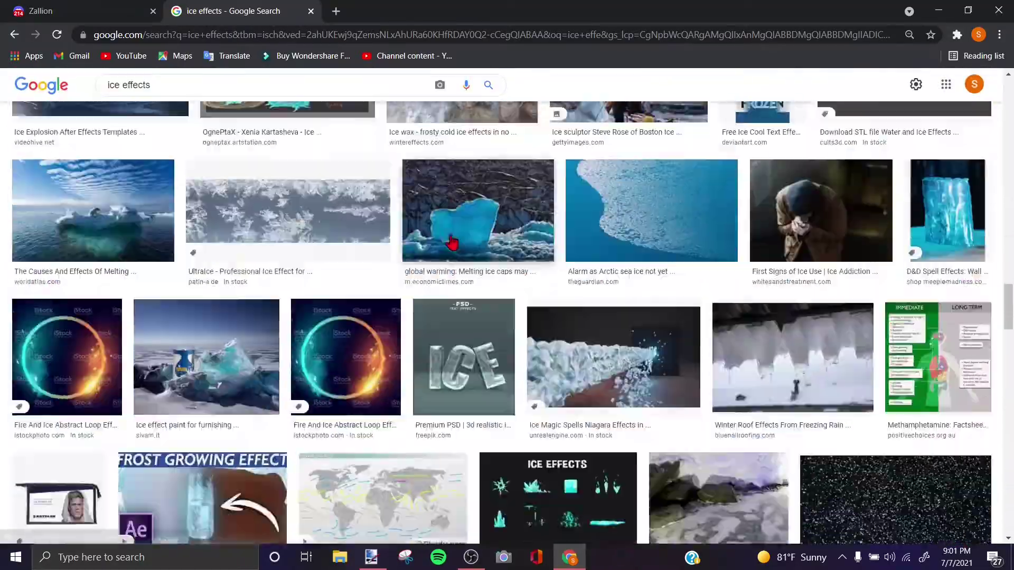
{"action": "scroll", "coordinate": [457, 242], "scroll_direction": "up", "scroll_amount": 10}
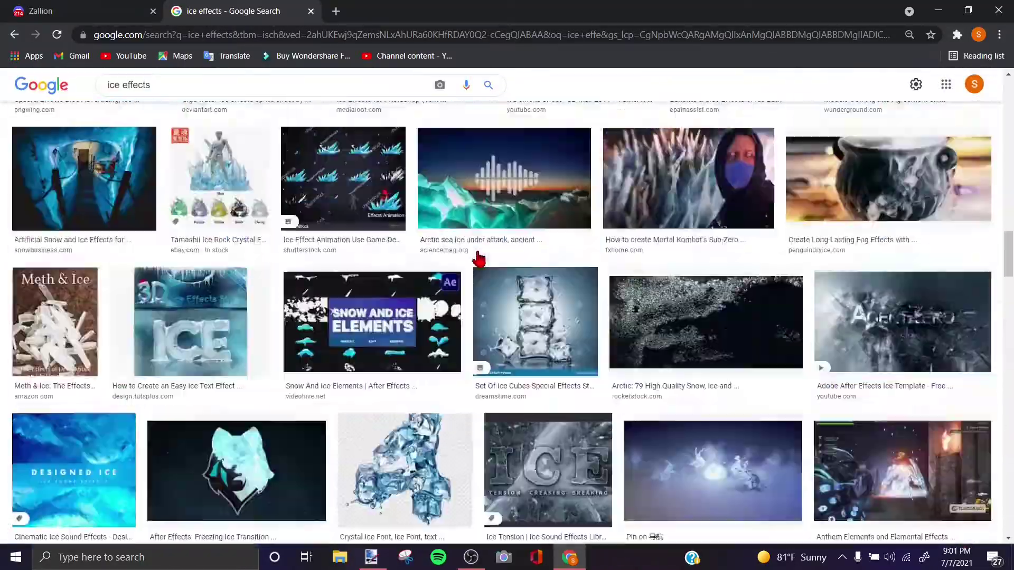
{"action": "key", "text": "alt+Tab"}
- Paste the snowy tree image into Layer 5
{"action": "left_click", "coordinate": [943, 317]}
{"action": "scroll", "coordinate": [208, 258], "scroll_direction": "down", "scroll_amount": 3}
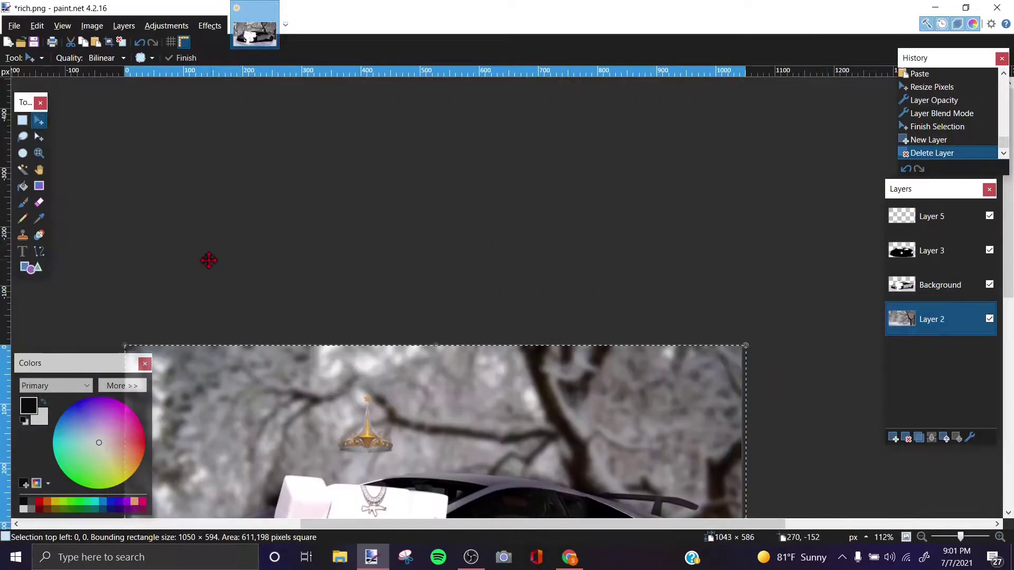
{"action": "left_click", "coordinate": [358, 273]}
{"action": "left_click", "coordinate": [943, 217]}
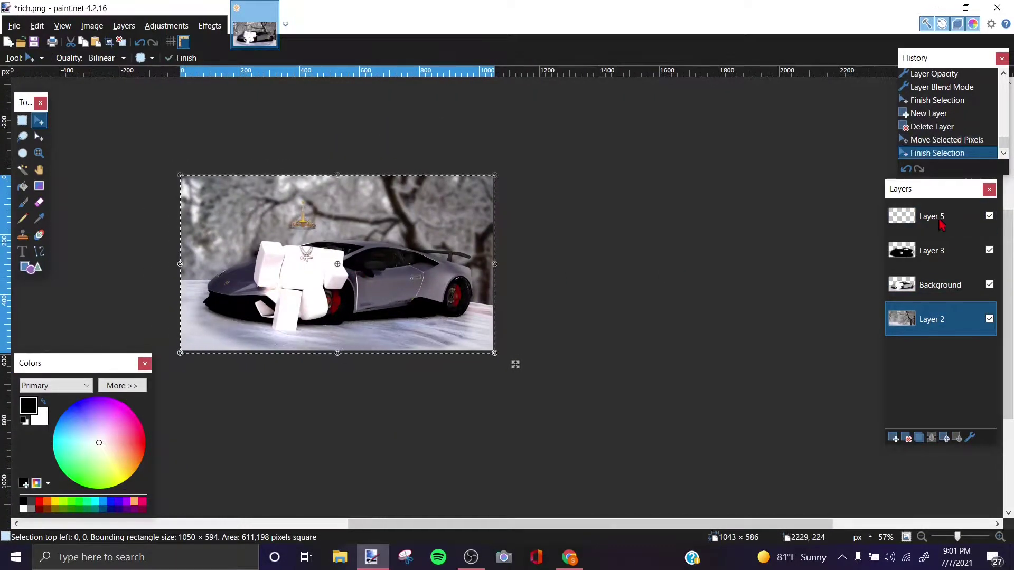
{"action": "key", "text": "ctrl+v"}
{"action": "scroll", "coordinate": [574, 339], "scroll_direction": "up", "scroll_amount": 2}
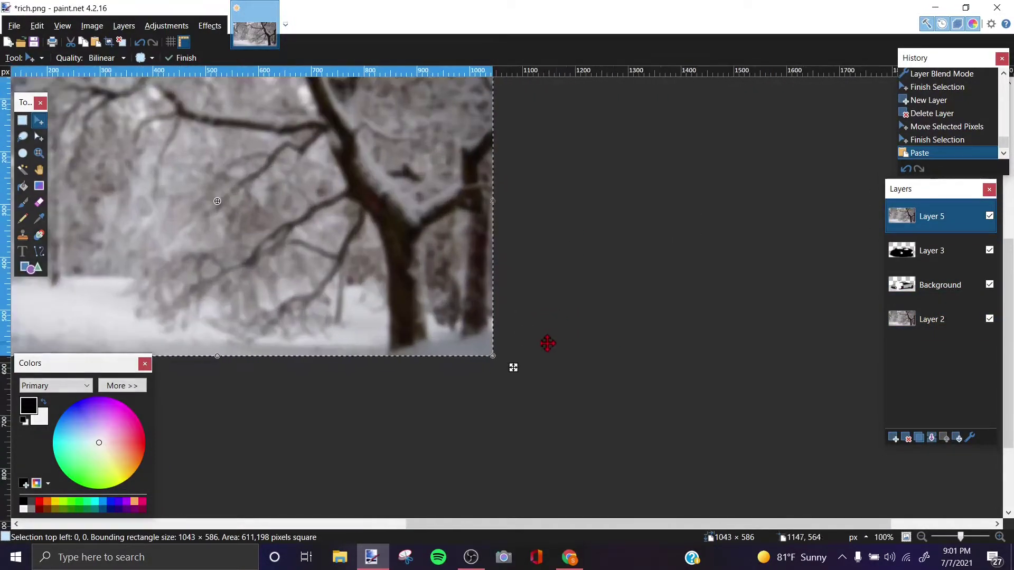
- Set the forest Layer 5 to Overlay blending at 79 opacity
{"action": "double_click", "coordinate": [926, 228]}
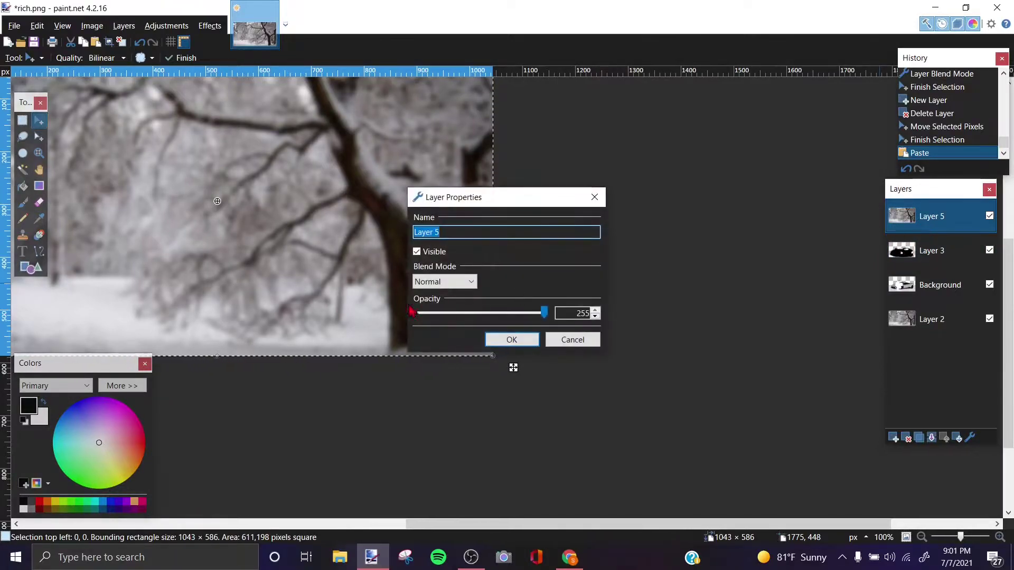
{"action": "left_click", "coordinate": [470, 281]}
{"action": "left_click", "coordinate": [463, 377]}
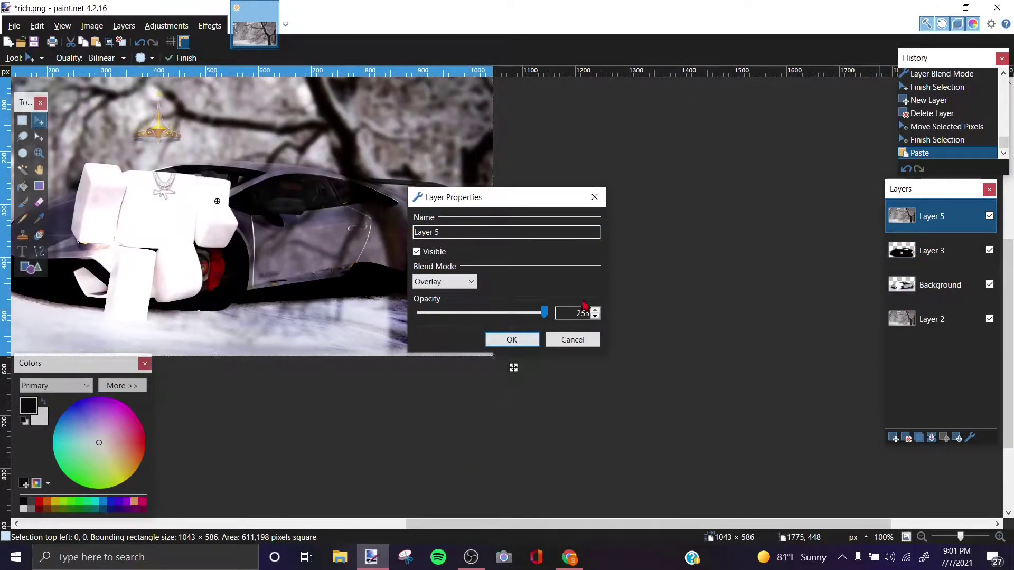
{"action": "left_click_drag", "start_coordinate": [545, 313], "coordinate": [464, 313]}
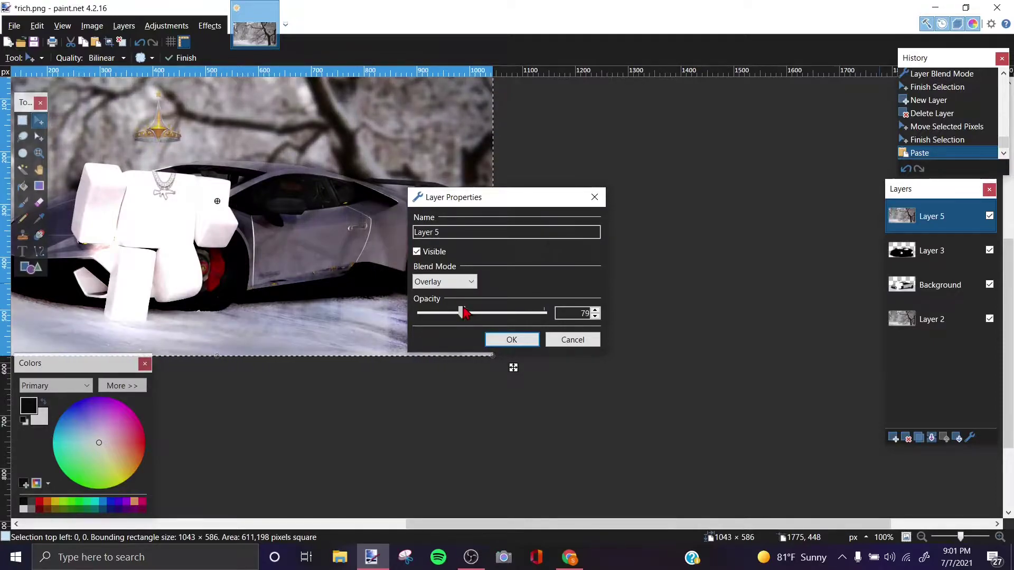
{"action": "left_click", "coordinate": [491, 335]}
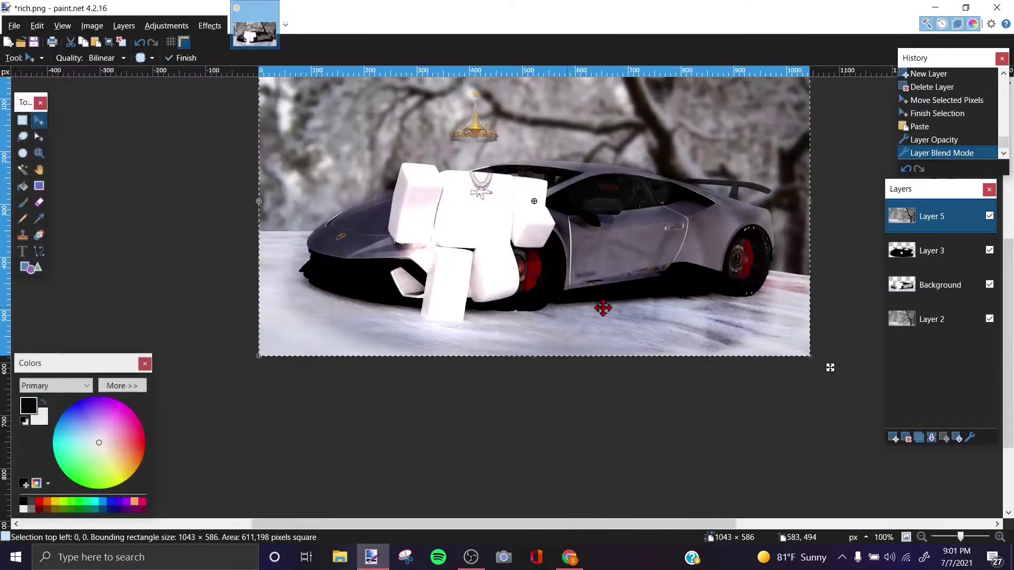
- Cut the car and figure from the Background layer, then undo the cut
{"action": "left_click", "coordinate": [940, 285]}
{"action": "scroll", "coordinate": [358, 89], "scroll_direction": "down", "scroll_amount": 2}
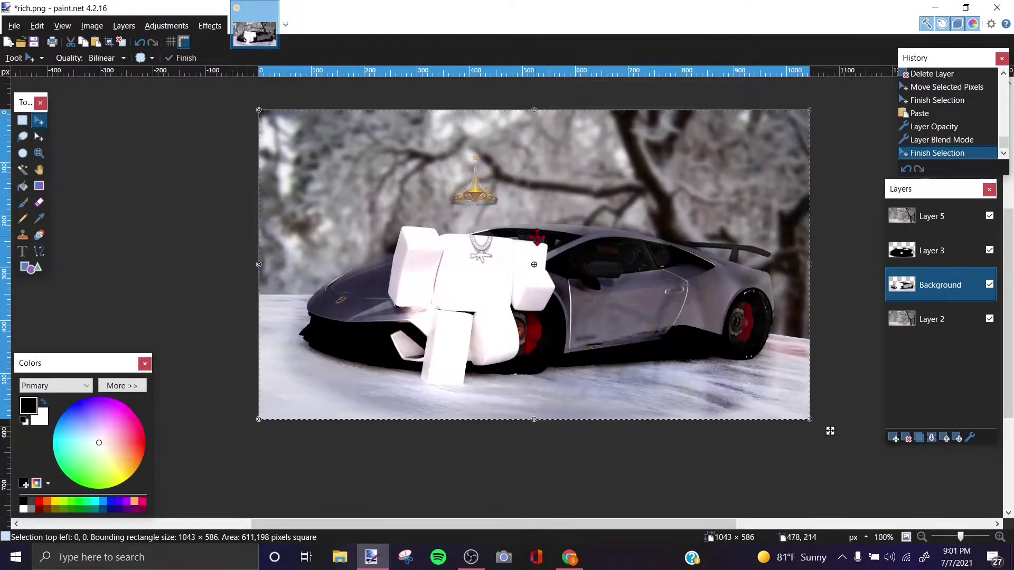
{"action": "left_click", "coordinate": [446, 168]}
{"action": "key", "text": "ctrl+x"}
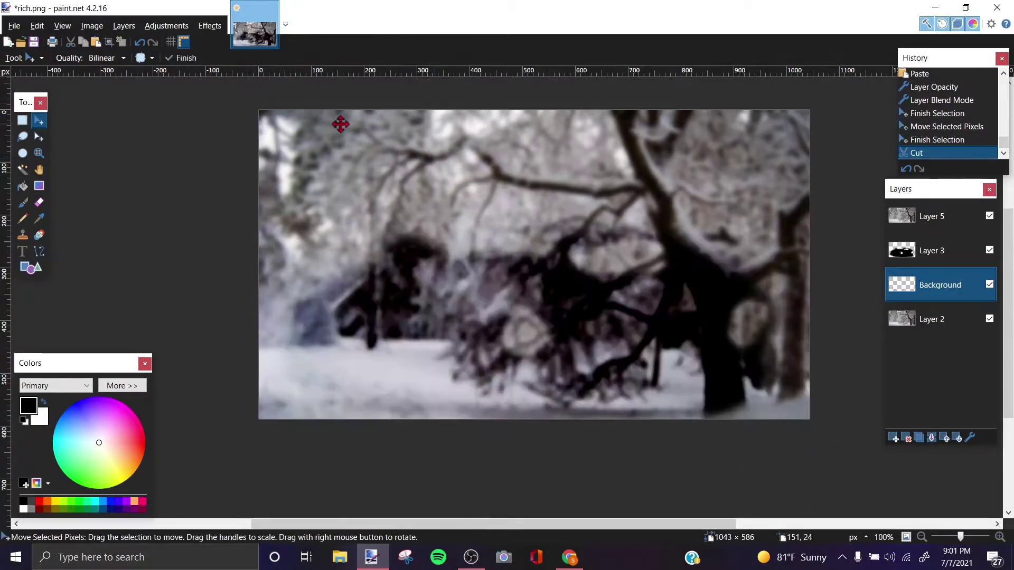
{"action": "key", "text": "ctrl+z"}
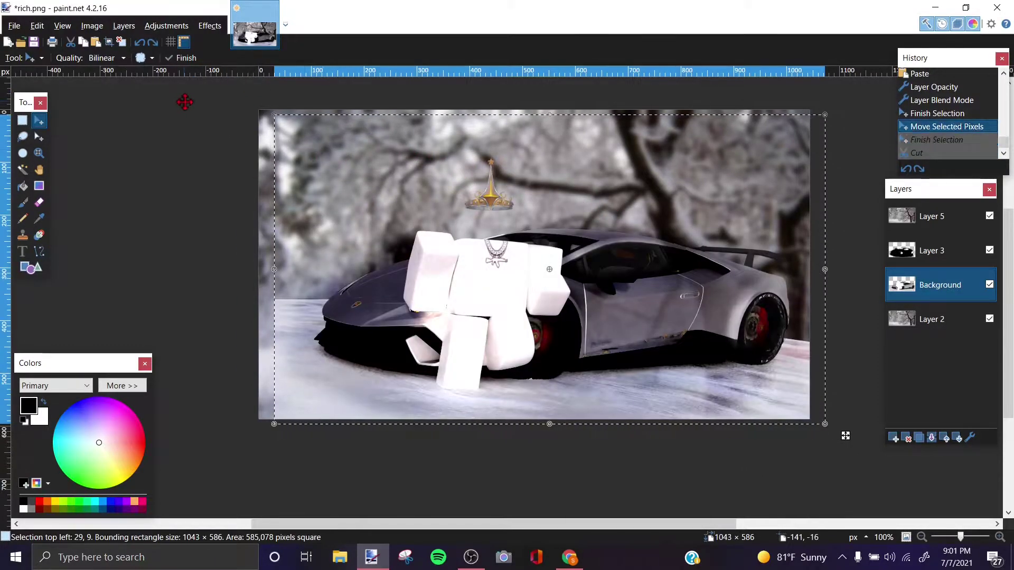
{"action": "left_click", "coordinate": [140, 44]}
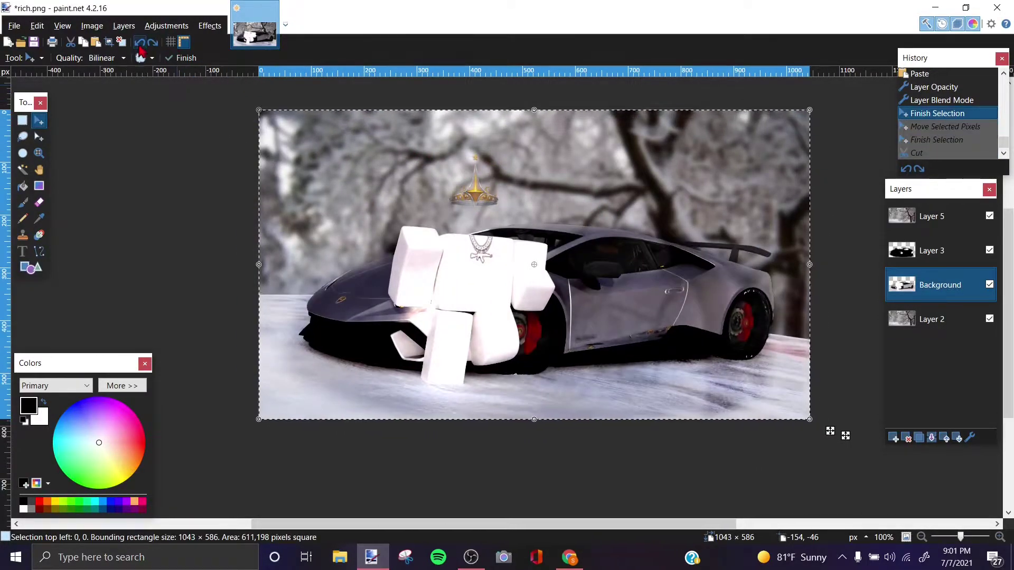
- Raise the Background's brightness to 5 (contrast 0) via Brightness / Contrast, then select Layer 5
{"action": "left_click", "coordinate": [180, 26]}
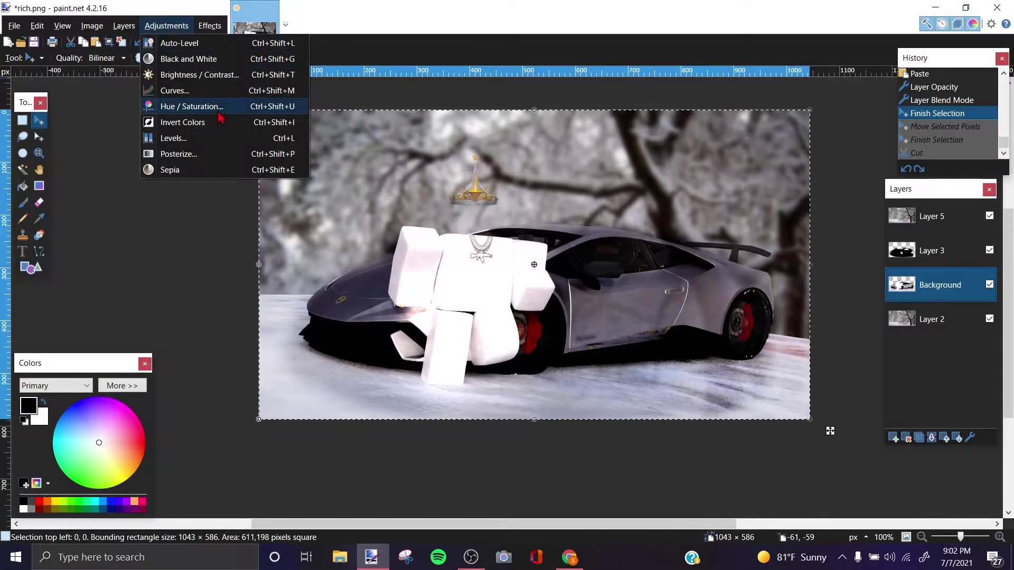
{"action": "left_click", "coordinate": [211, 74]}
{"action": "left_click_drag", "start_coordinate": [441, 197], "coordinate": [227, 243]}
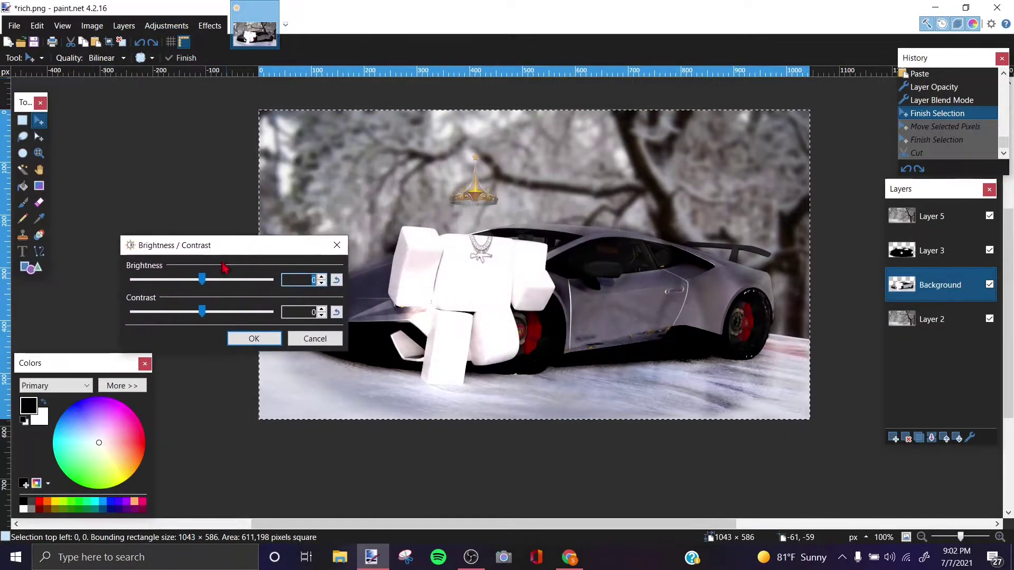
{"action": "left_click_drag", "start_coordinate": [204, 284], "coordinate": [201, 320]}
{"action": "left_click_drag", "start_coordinate": [224, 283], "coordinate": [205, 317]}
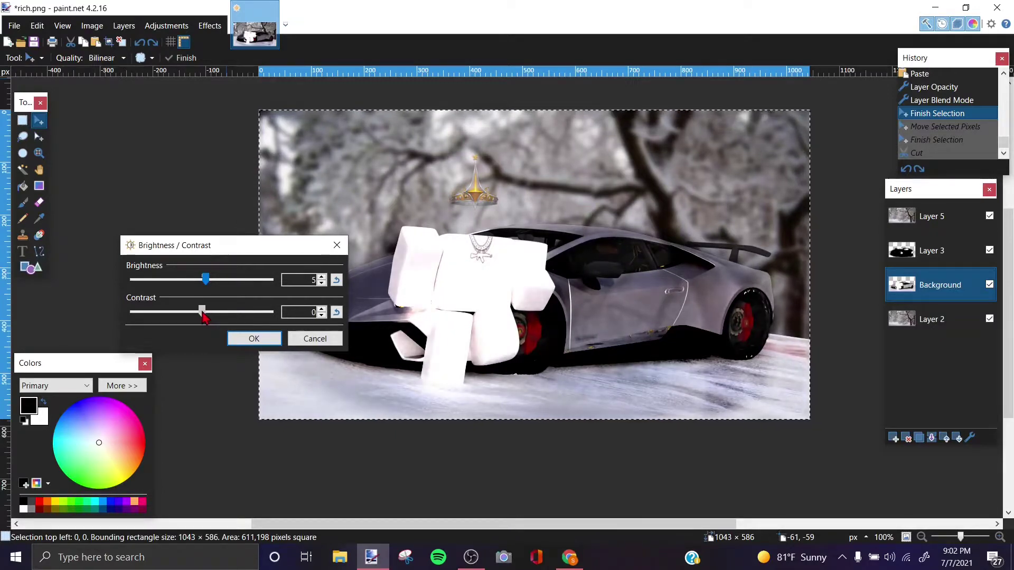
{"action": "left_click", "coordinate": [264, 339]}
{"action": "left_click", "coordinate": [932, 216]}
- Add a new empty top layer, then preview the Pin on VFX ice image in the browser
{"action": "left_click", "coordinate": [893, 437]}
{"action": "key", "text": "alt+Tab"}
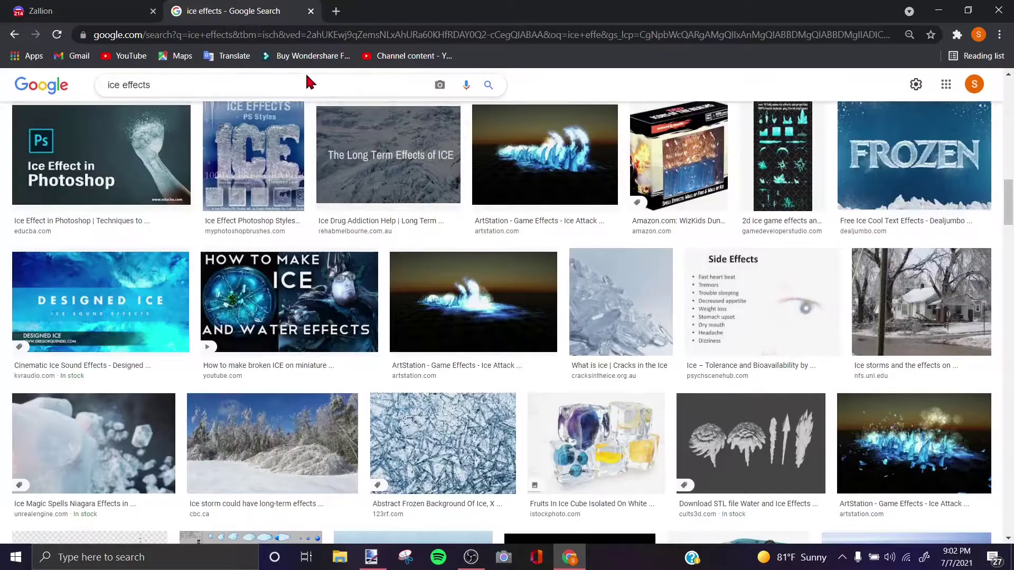
{"action": "scroll", "coordinate": [235, 84], "scroll_direction": "up", "scroll_amount": 15}
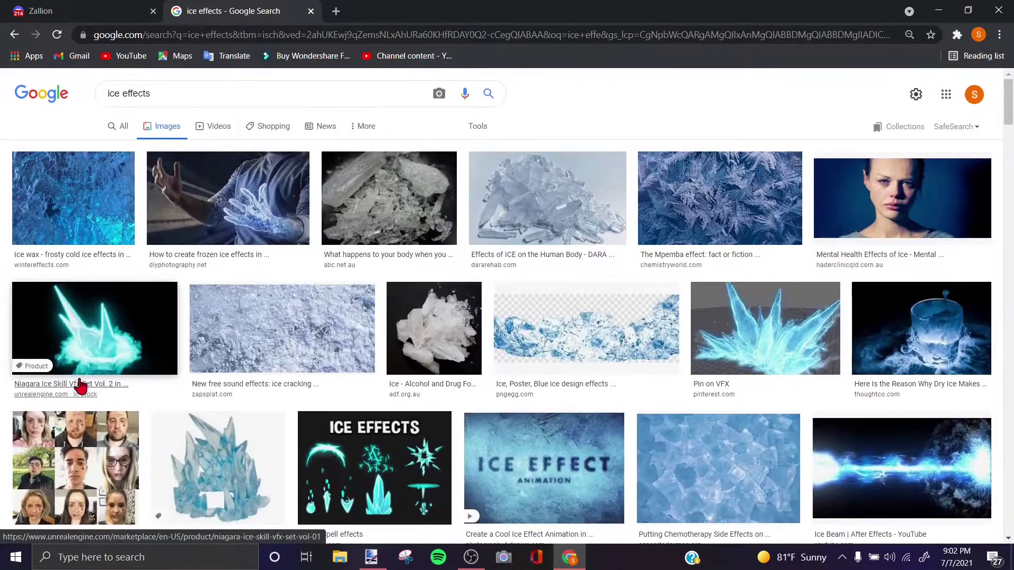
{"action": "scroll", "coordinate": [607, 317], "scroll_direction": "down", "scroll_amount": 4}
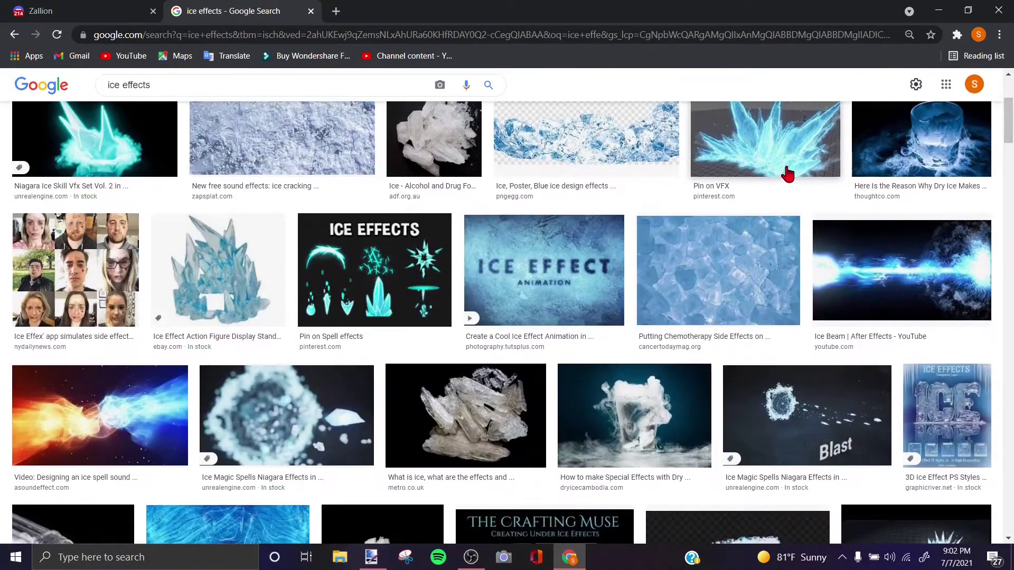
{"action": "left_click", "coordinate": [786, 174]}
{"action": "scroll", "coordinate": [860, 379], "scroll_direction": "down", "scroll_amount": 5}
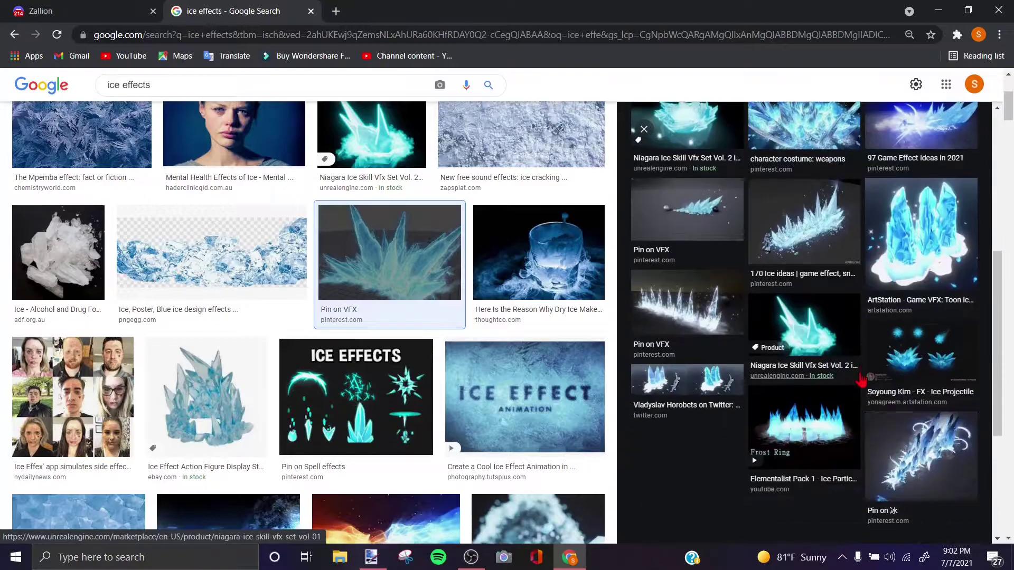
{"action": "scroll", "coordinate": [724, 302], "scroll_direction": "down", "scroll_amount": 5}
{"action": "scroll", "coordinate": [842, 317], "scroll_direction": "up", "scroll_amount": 15}
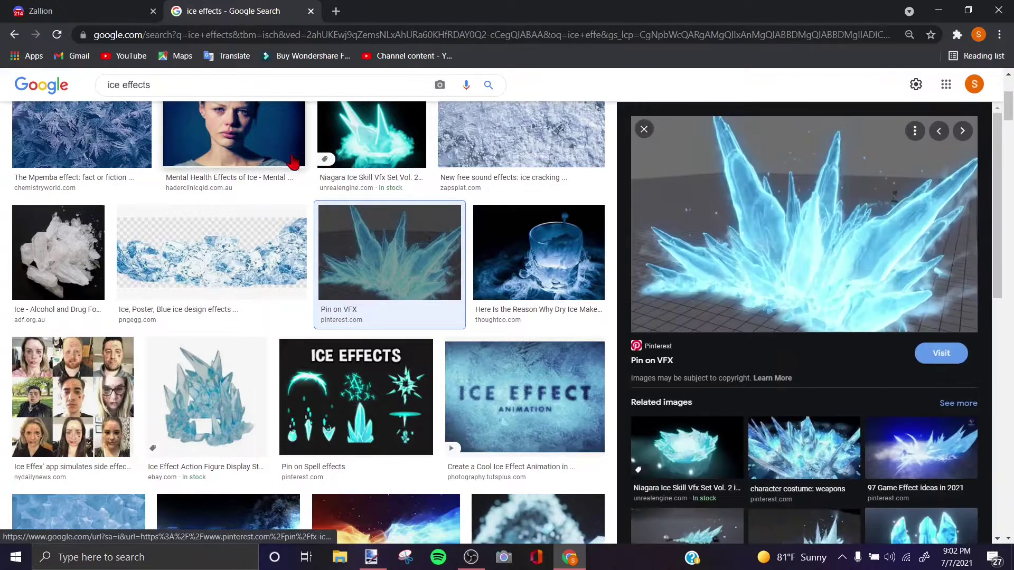
- Search Google Images for 'effects blue'
{"action": "left_click", "coordinate": [163, 84]}
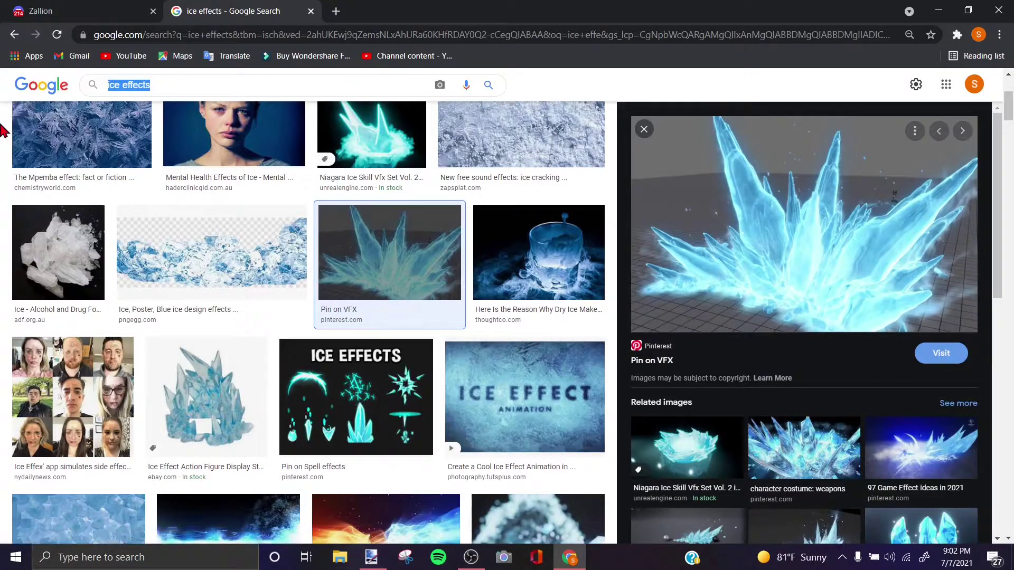
{"action": "type", "text": "effect"}
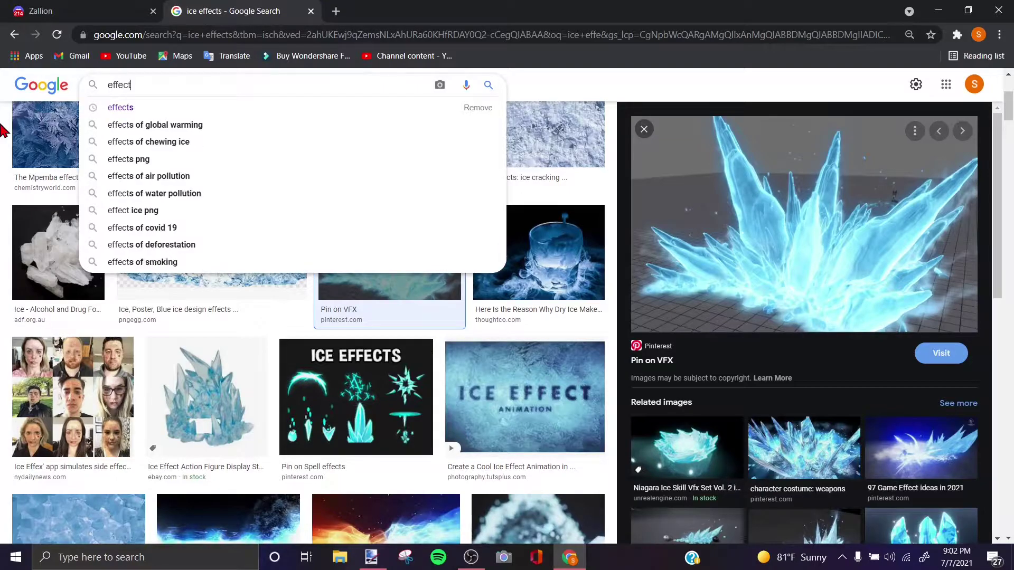
{"action": "type", "text": "s blue"}
{"action": "key", "text": "Return"}
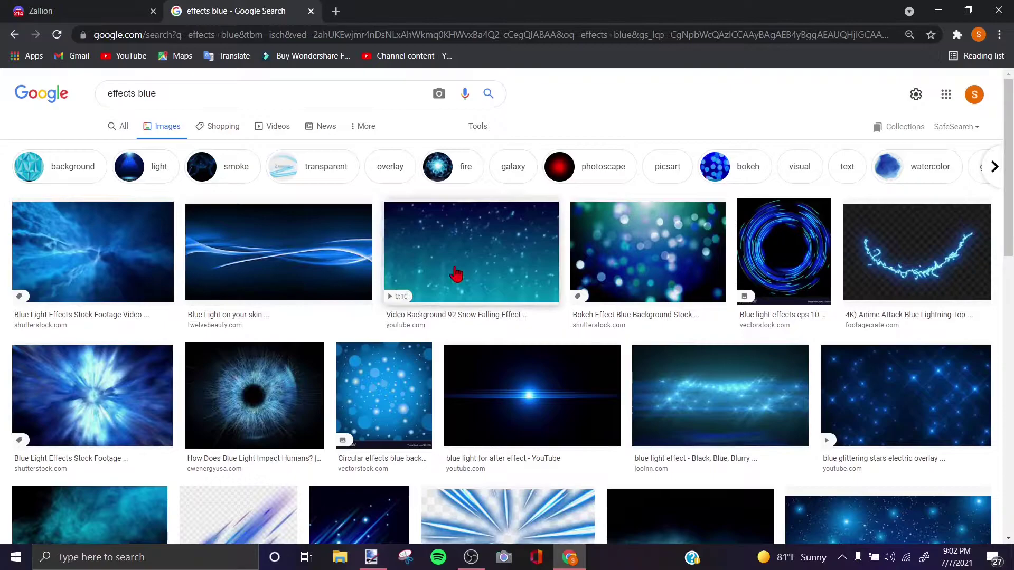
{"action": "scroll", "coordinate": [695, 303], "scroll_direction": "down", "scroll_amount": 4}
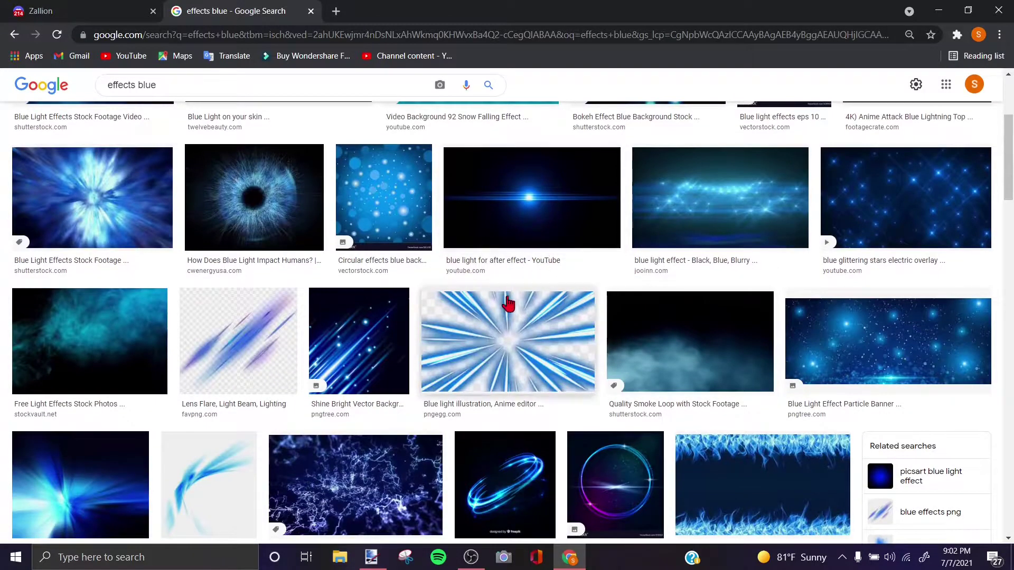
{"action": "scroll", "coordinate": [370, 306], "scroll_direction": "up", "scroll_amount": 4}
- Preview the first blue light-effects image and copy it
{"action": "left_click", "coordinate": [123, 283]}
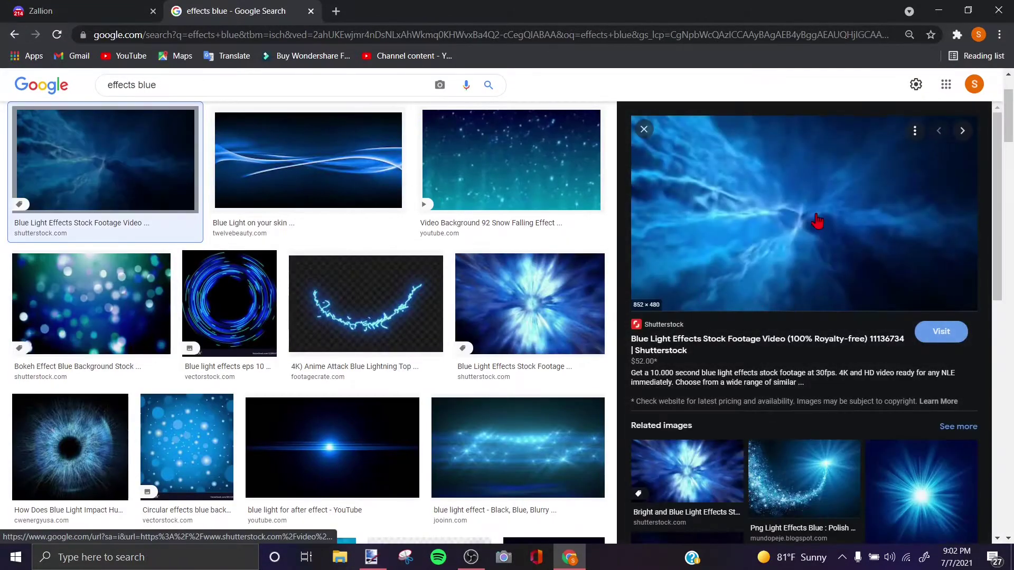
{"action": "right_click", "coordinate": [813, 214]}
{"action": "left_click", "coordinate": [833, 368]}
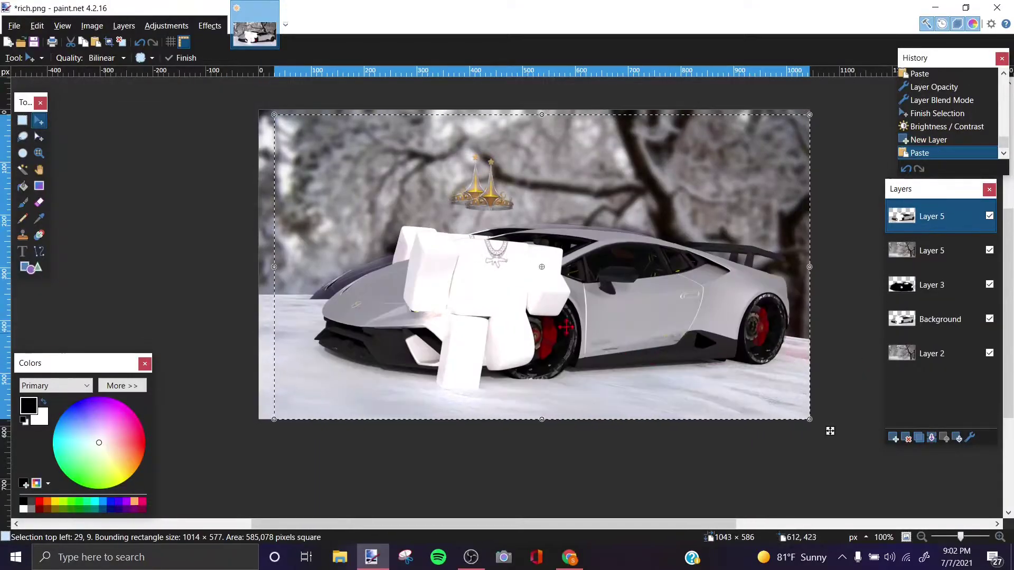
{"action": "key", "text": "ctrl+z"}
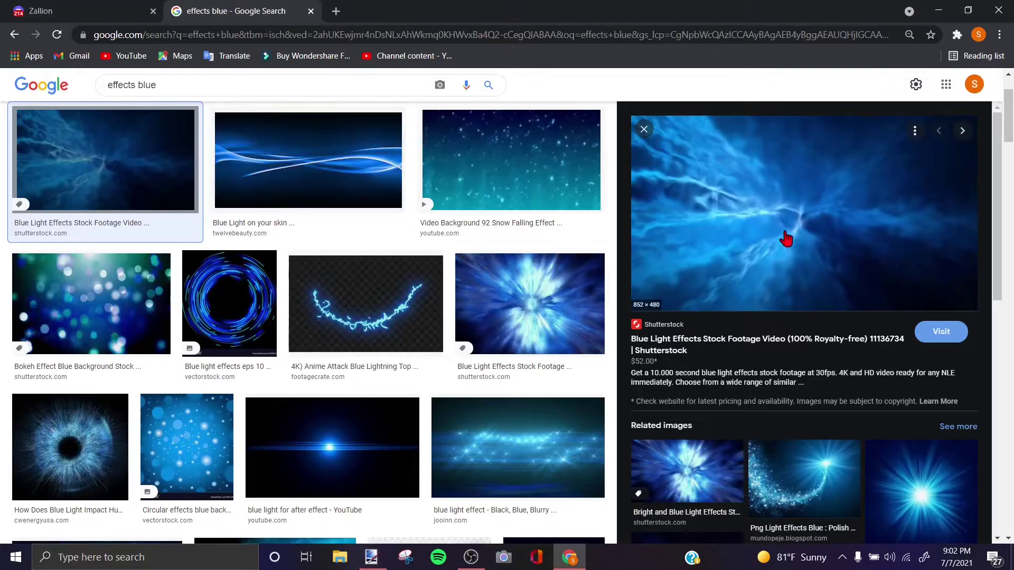
{"action": "right_click", "coordinate": [787, 234]}
- Paste the blue light image and stretch it to cover the whole canvas
{"action": "left_click", "coordinate": [833, 388]}
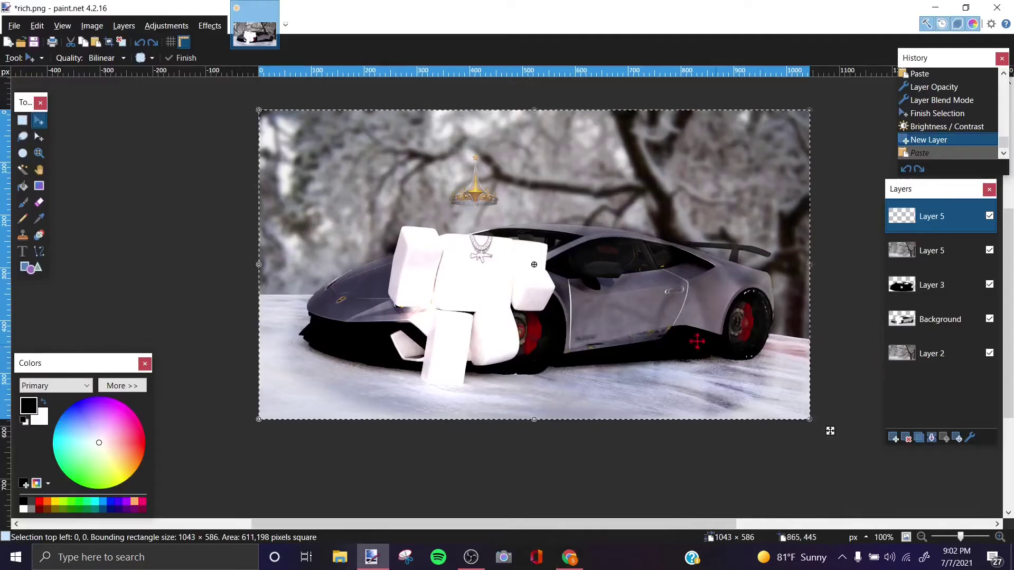
{"action": "key", "text": "ctrl+v"}
{"action": "left_click_drag", "start_coordinate": [707, 362], "coordinate": [820, 434]}
- Blend the blue layer as Overlay at 146 opacity
{"action": "double_click", "coordinate": [934, 228]}
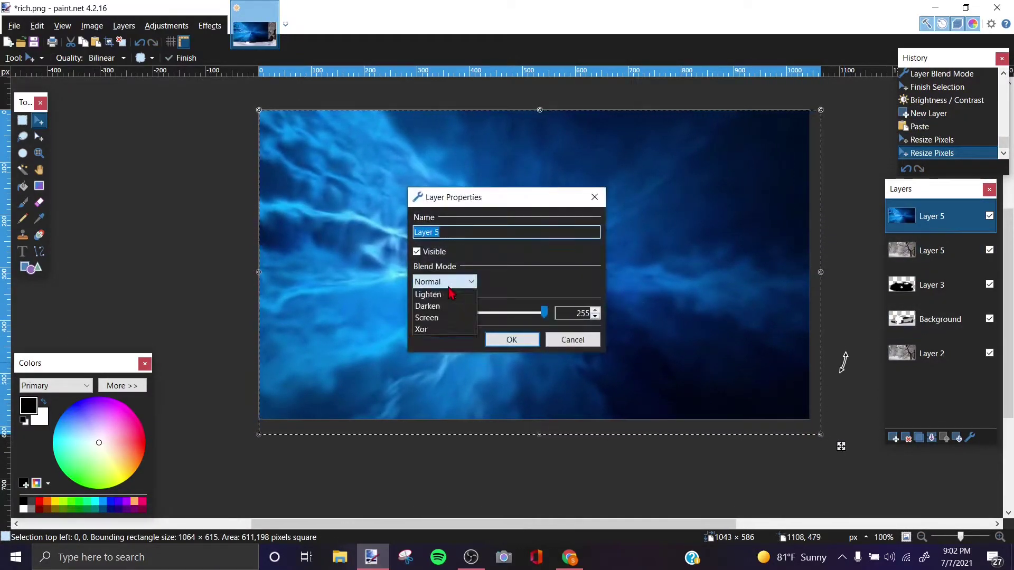
{"action": "left_click", "coordinate": [429, 377]}
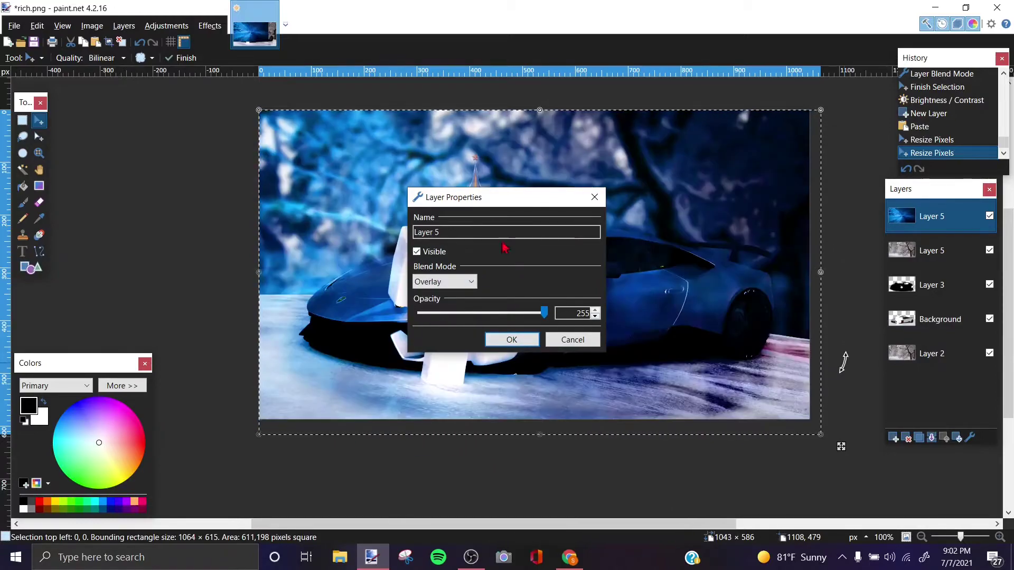
{"action": "left_click_drag", "start_coordinate": [526, 209], "coordinate": [801, 323]}
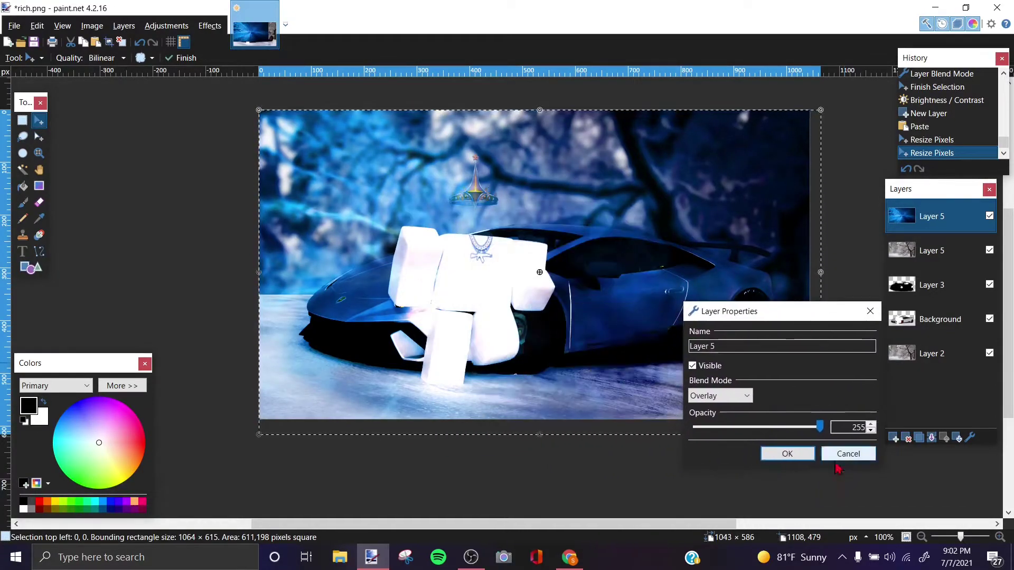
{"action": "left_click_drag", "start_coordinate": [818, 428], "coordinate": [758, 430]}
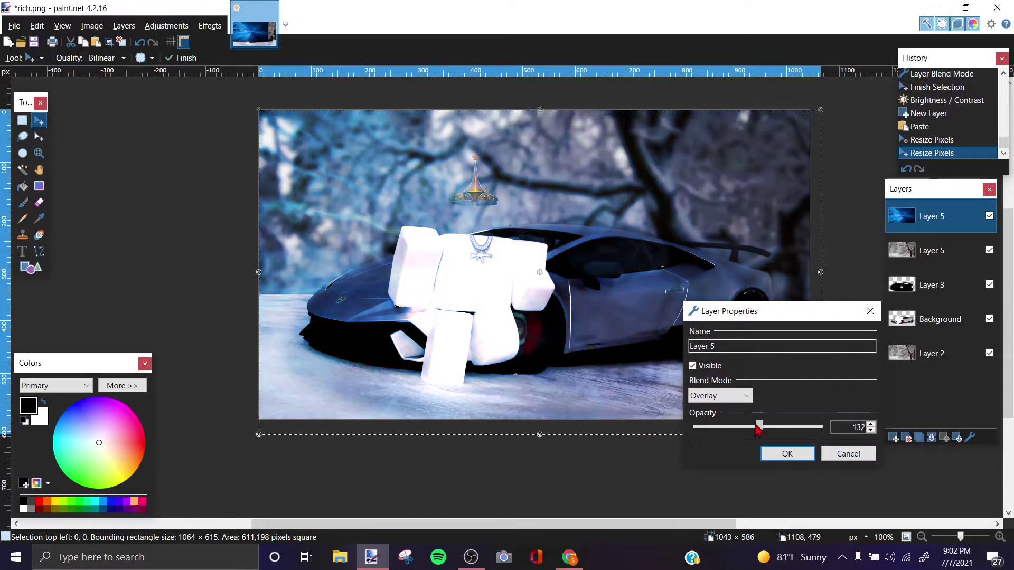
{"action": "left_click", "coordinate": [787, 456]}
- Add a new layer and fill it with black using the Paint Bucket
{"action": "left_click", "coordinate": [893, 438]}
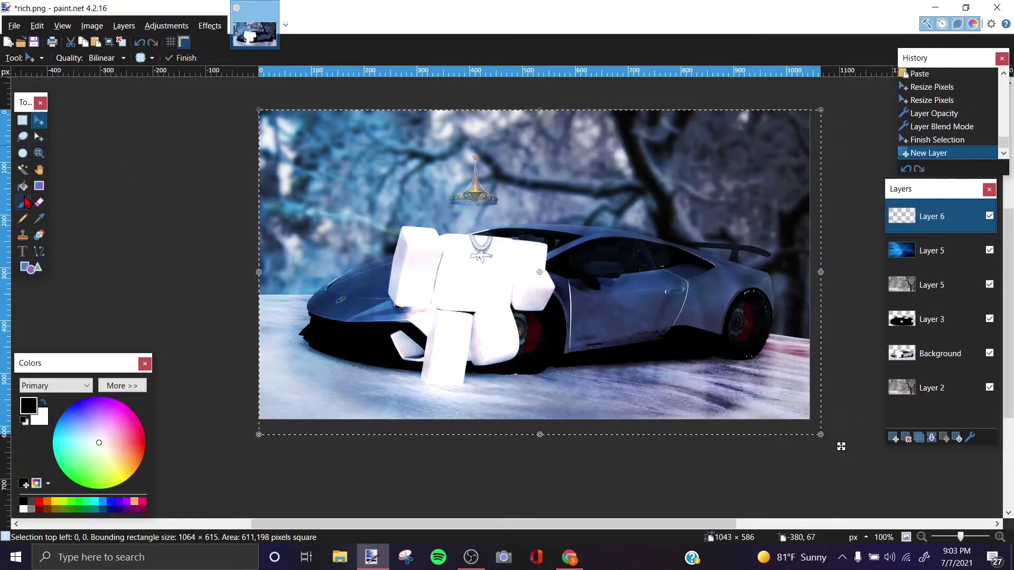
{"action": "left_click", "coordinate": [23, 188]}
{"action": "left_click", "coordinate": [264, 384]}
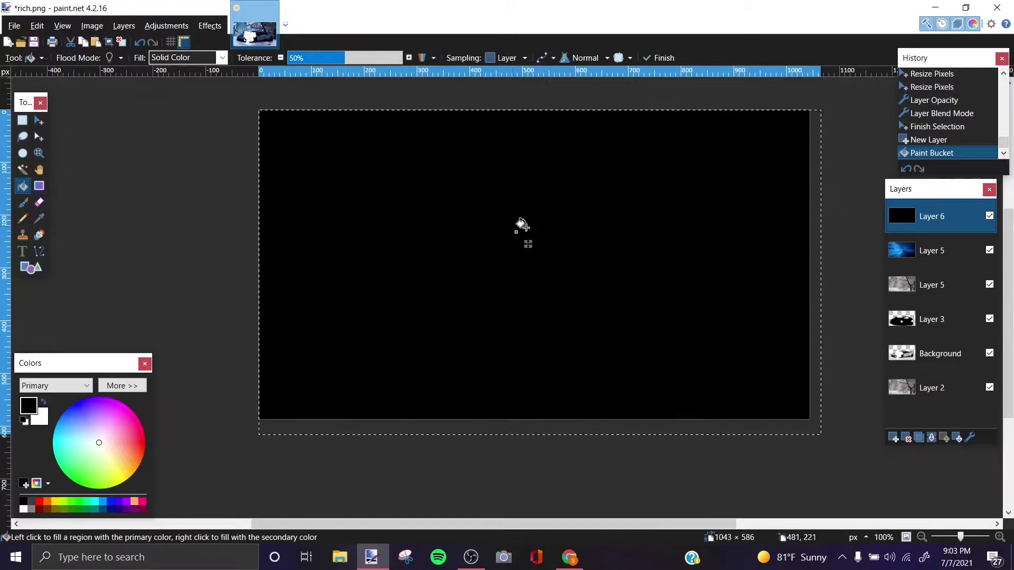
- Set black Layer 6 to Overlay at about 129 opacity, then add a new empty layer
{"action": "double_click", "coordinate": [937, 226]}
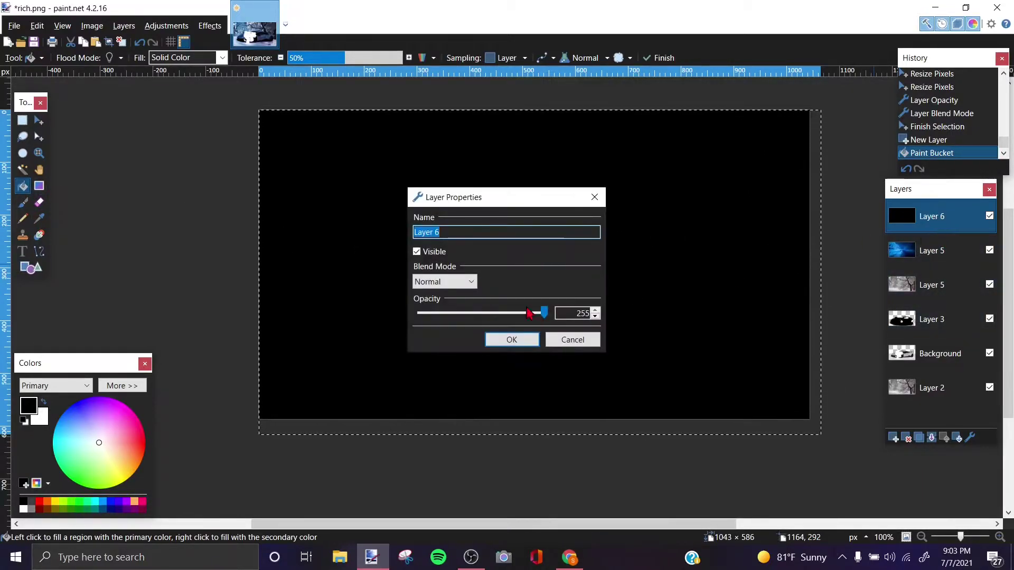
{"action": "left_click", "coordinate": [446, 281]}
{"action": "left_click", "coordinate": [459, 376]}
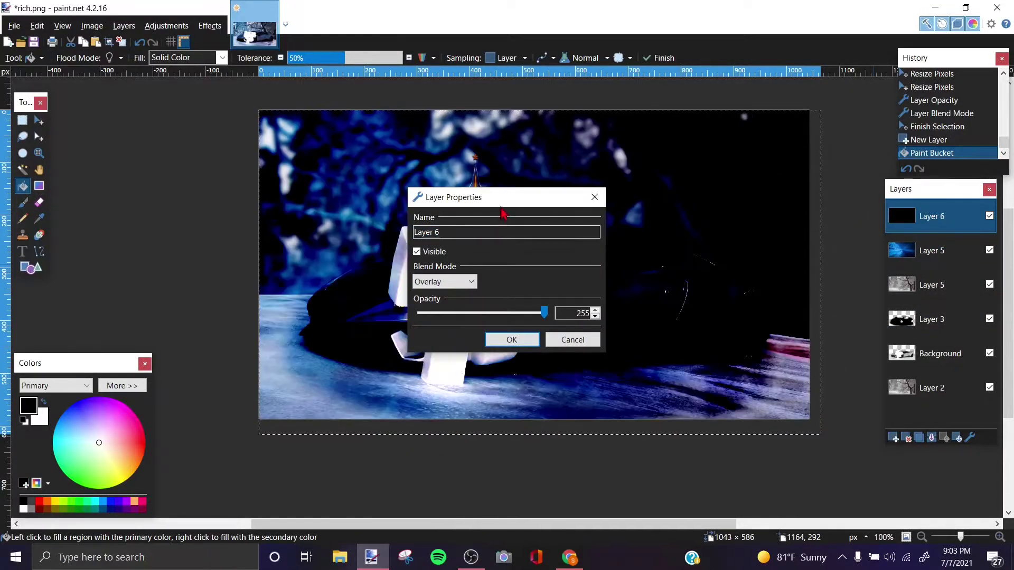
{"action": "left_click_drag", "start_coordinate": [501, 206], "coordinate": [168, 188]}
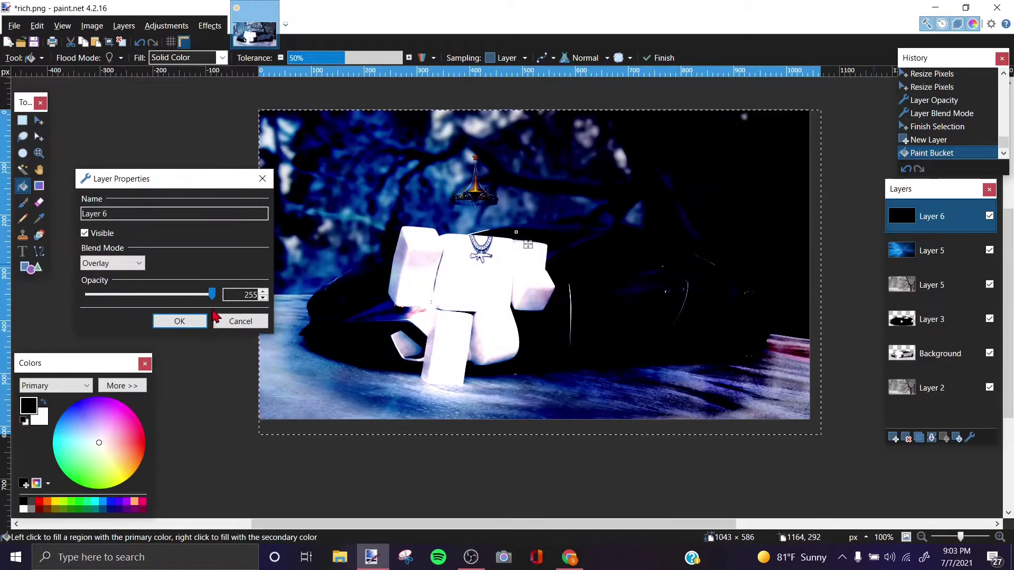
{"action": "left_click_drag", "start_coordinate": [210, 296], "coordinate": [160, 279]}
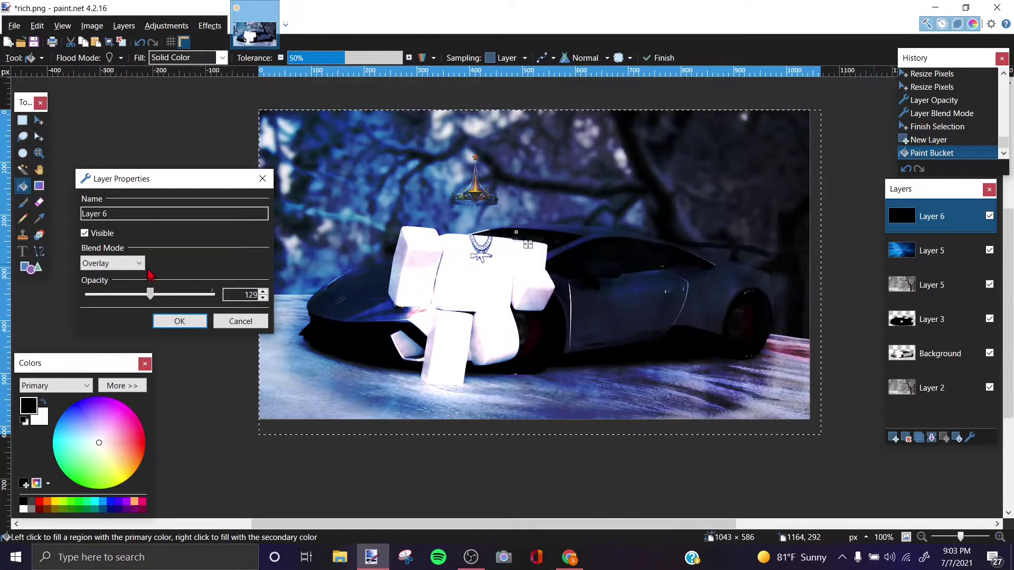
{"action": "left_click", "coordinate": [180, 321]}
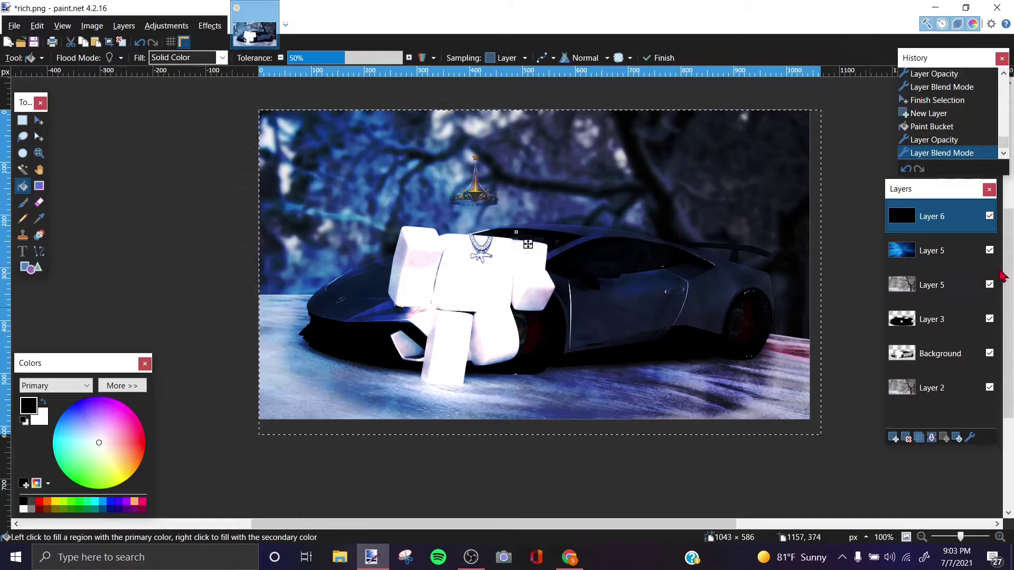
{"action": "left_click", "coordinate": [892, 438]}
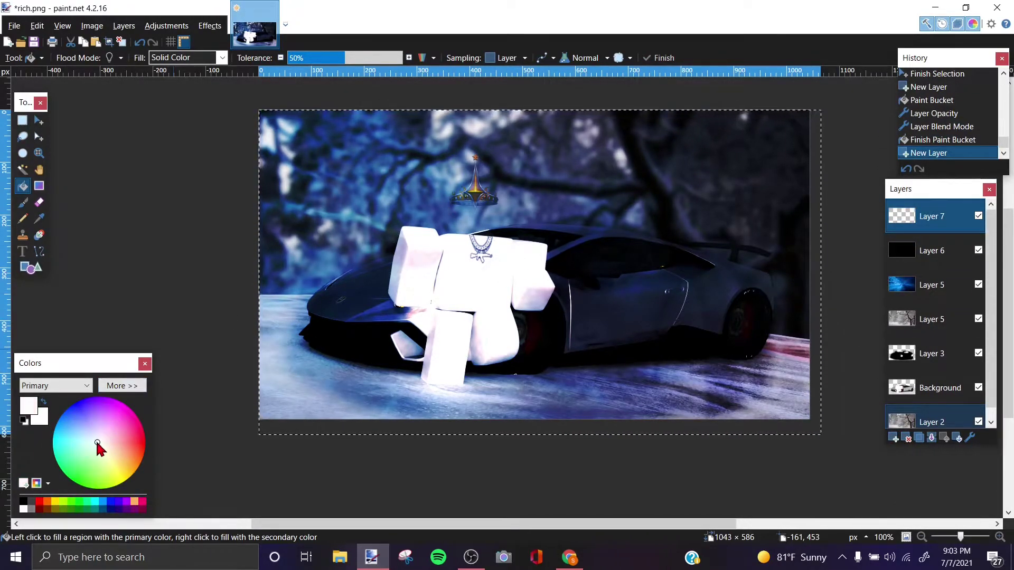
- Fill Layer 7 white, blend it as Overlay at about 134 opacity, and add Layer 8
{"action": "left_click", "coordinate": [582, 265]}
{"action": "double_click", "coordinate": [917, 222]}
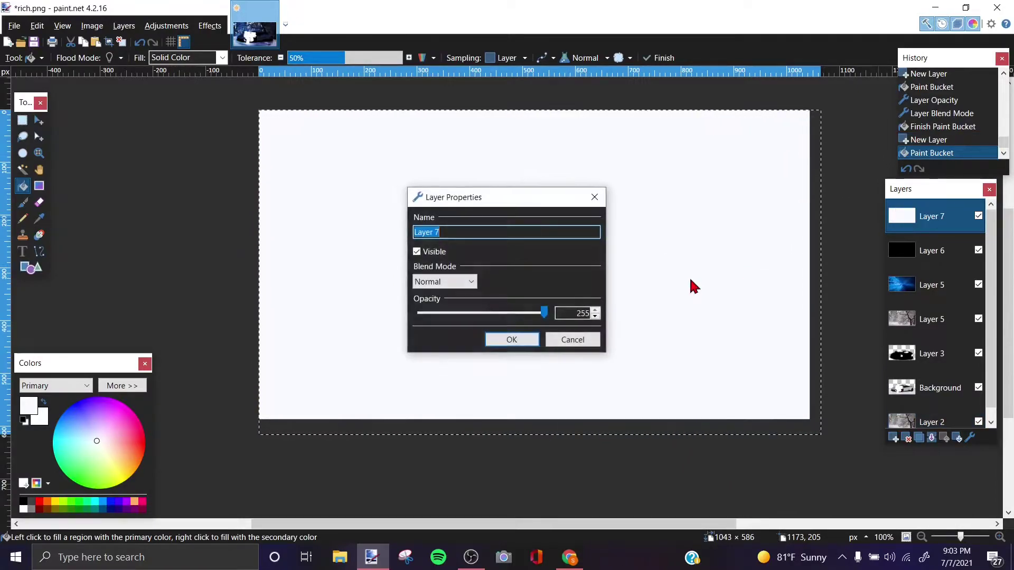
{"action": "left_click", "coordinate": [444, 282]}
{"action": "left_click", "coordinate": [442, 376]}
{"action": "left_click_drag", "start_coordinate": [498, 206], "coordinate": [241, 252]}
{"action": "left_click_drag", "start_coordinate": [286, 359], "coordinate": [226, 364]}
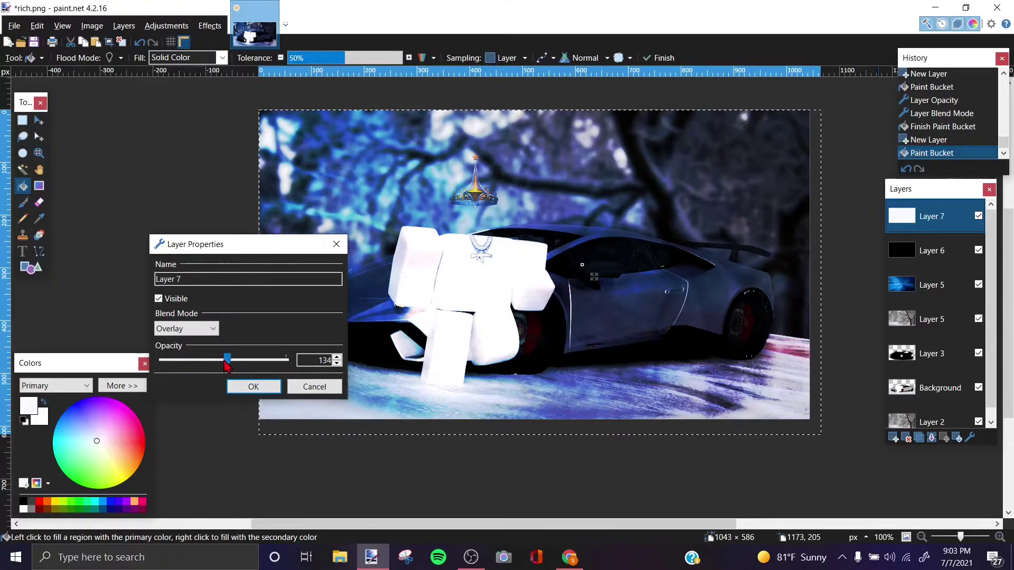
{"action": "left_click", "coordinate": [248, 387]}
{"action": "left_click", "coordinate": [894, 438]}
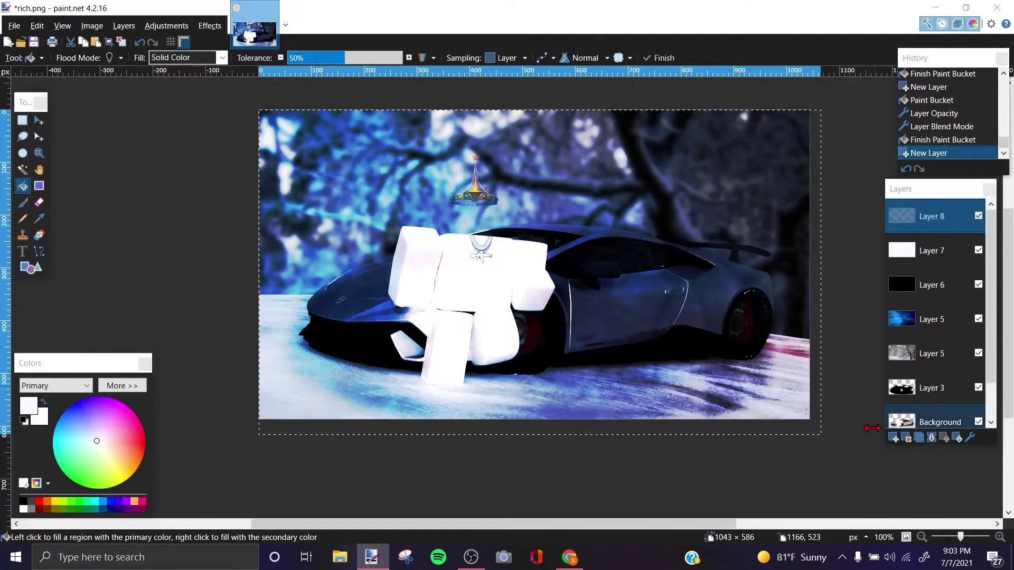
- Scroll the Layers panel and compare the blue and grey Layer 5 by selecting each
{"action": "key", "text": "alt+Tab"}
{"action": "scroll", "coordinate": [484, 387], "scroll_direction": "up", "scroll_amount": 1}
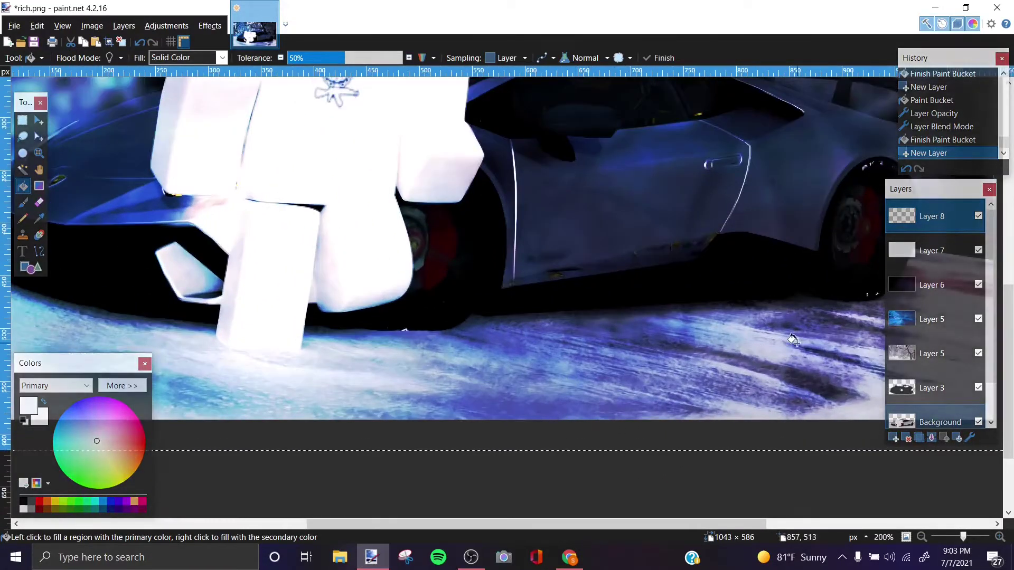
{"action": "scroll", "coordinate": [484, 387], "scroll_direction": "down", "scroll_amount": 3}
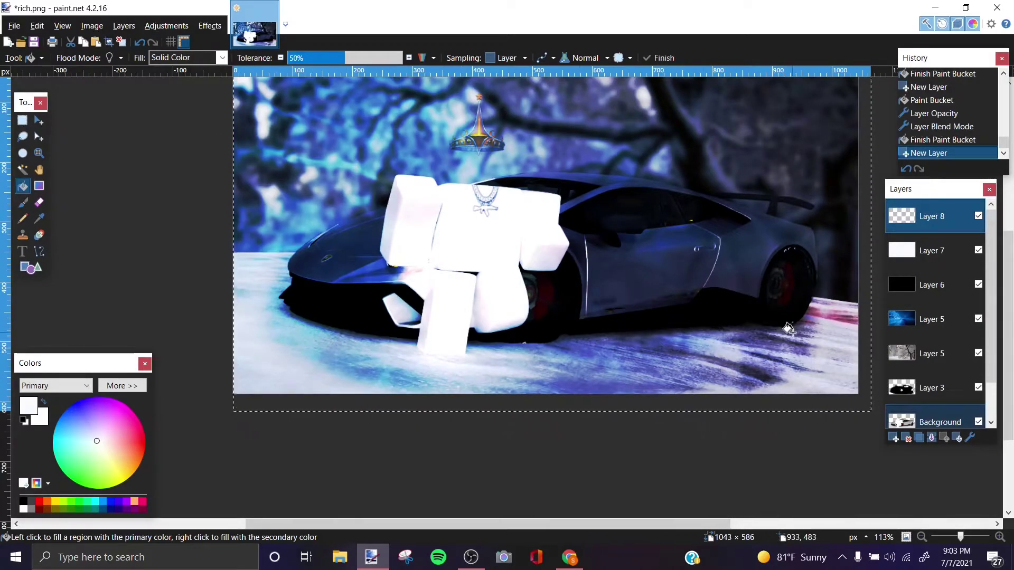
{"action": "scroll", "coordinate": [788, 329], "scroll_direction": "up", "scroll_amount": 3}
{"action": "scroll", "coordinate": [730, 358], "scroll_direction": "down", "scroll_amount": 5}
{"action": "scroll", "coordinate": [731, 358], "scroll_direction": "up", "scroll_amount": 2}
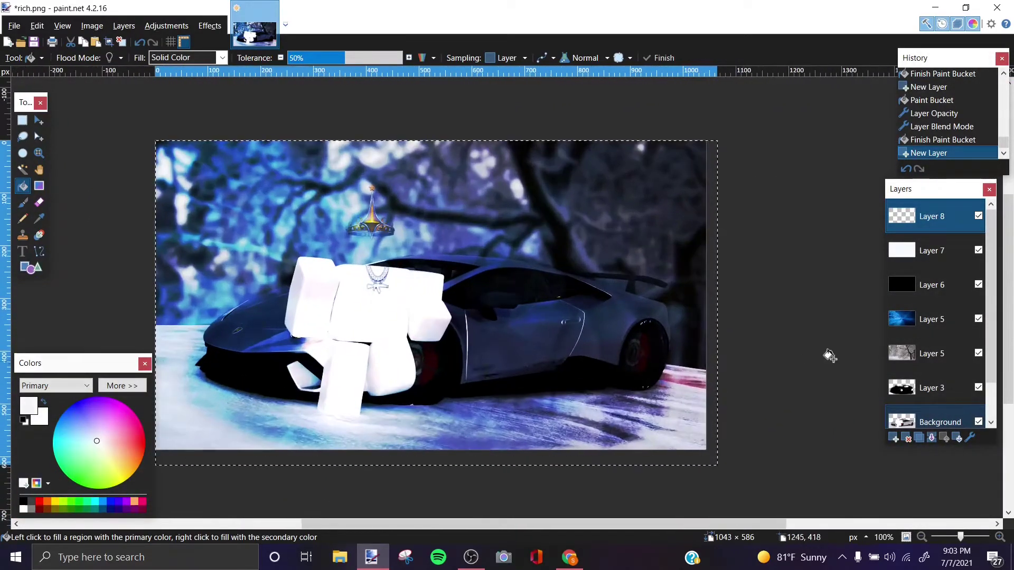
{"action": "left_click", "coordinate": [931, 328]}
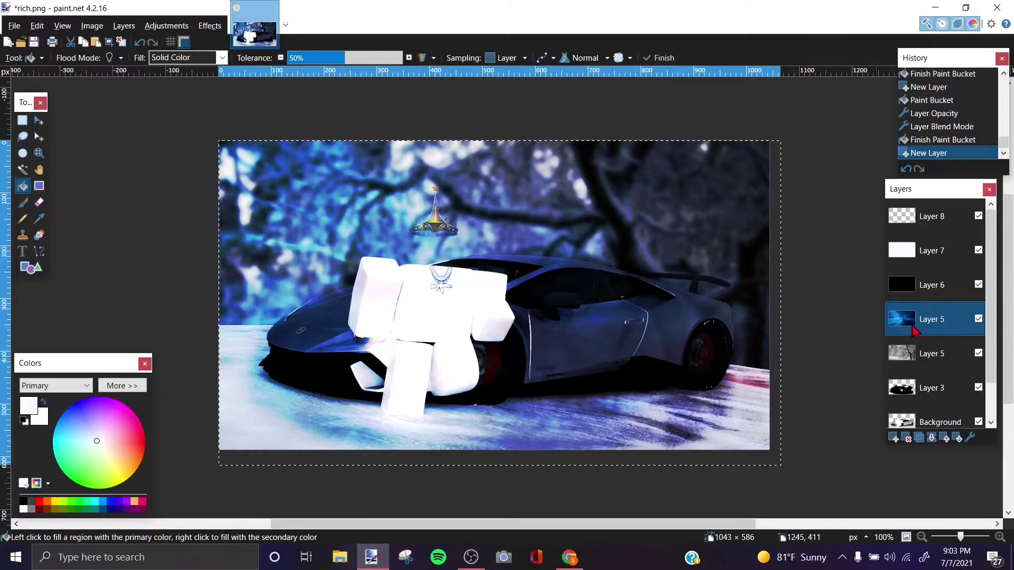
{"action": "scroll", "coordinate": [916, 330], "scroll_direction": "down", "scroll_amount": 1}
{"action": "left_click", "coordinate": [924, 317]}
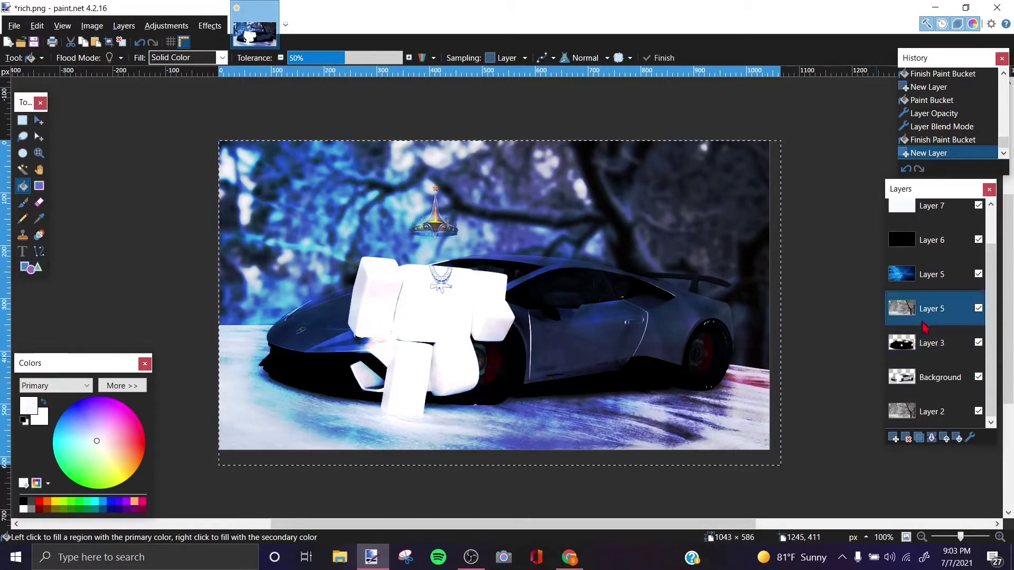
{"action": "left_click", "coordinate": [922, 277]}
- Scroll the view, then switch to the browser's 'effects blue' image results
{"action": "scroll", "coordinate": [906, 310], "scroll_direction": "up", "scroll_amount": 1}
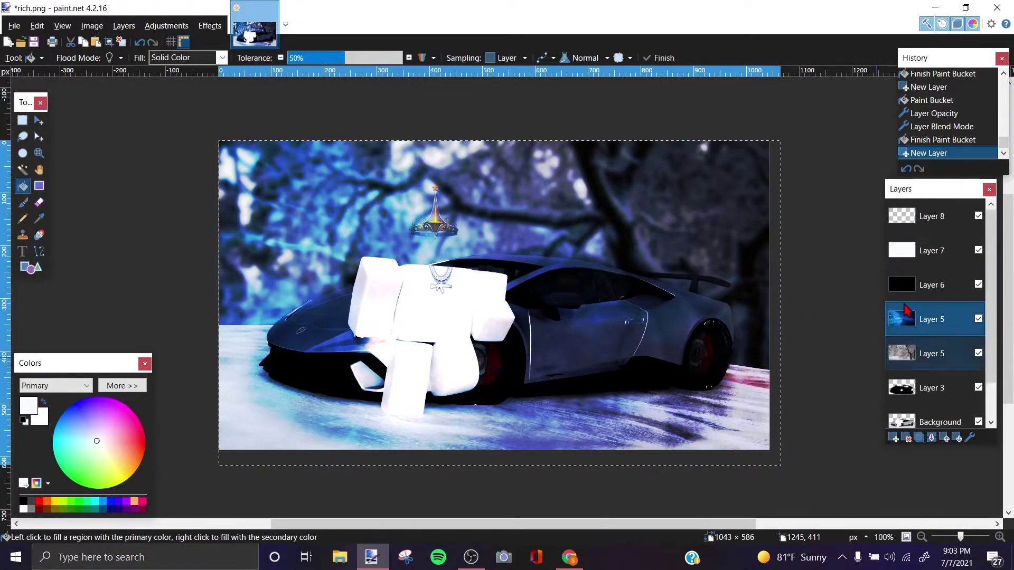
{"action": "scroll", "coordinate": [656, 322], "scroll_direction": "up", "scroll_amount": 2}
{"action": "scroll", "coordinate": [660, 332], "scroll_direction": "down", "scroll_amount": 4}
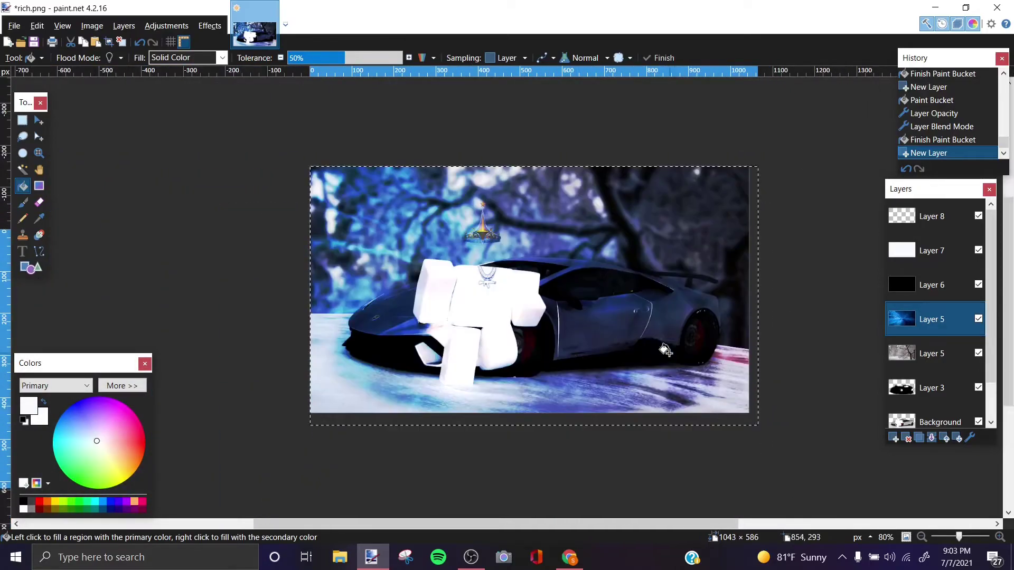
{"action": "scroll", "coordinate": [665, 350], "scroll_direction": "up", "scroll_amount": 4}
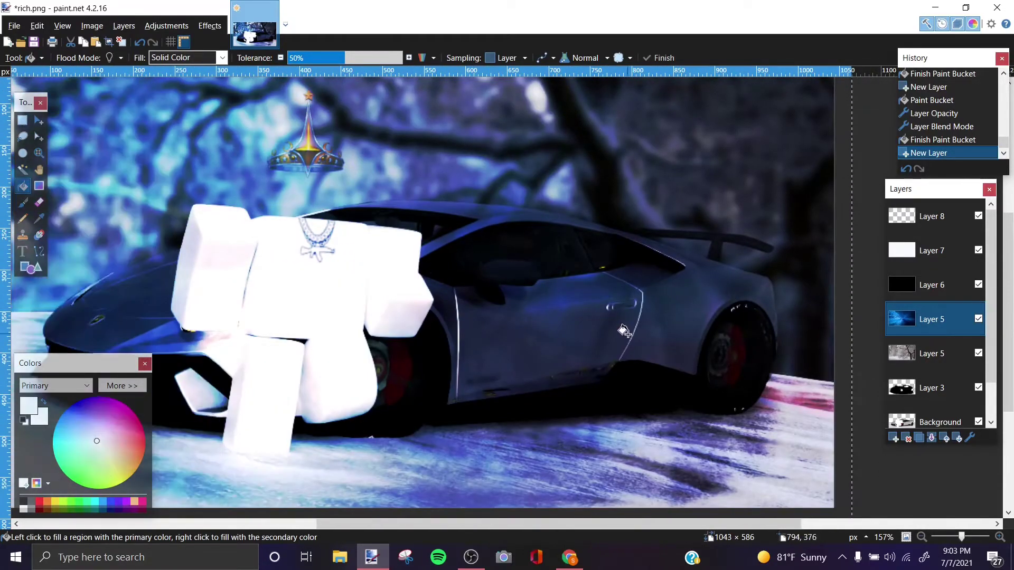
{"action": "scroll", "coordinate": [624, 331], "scroll_direction": "down", "scroll_amount": 2}
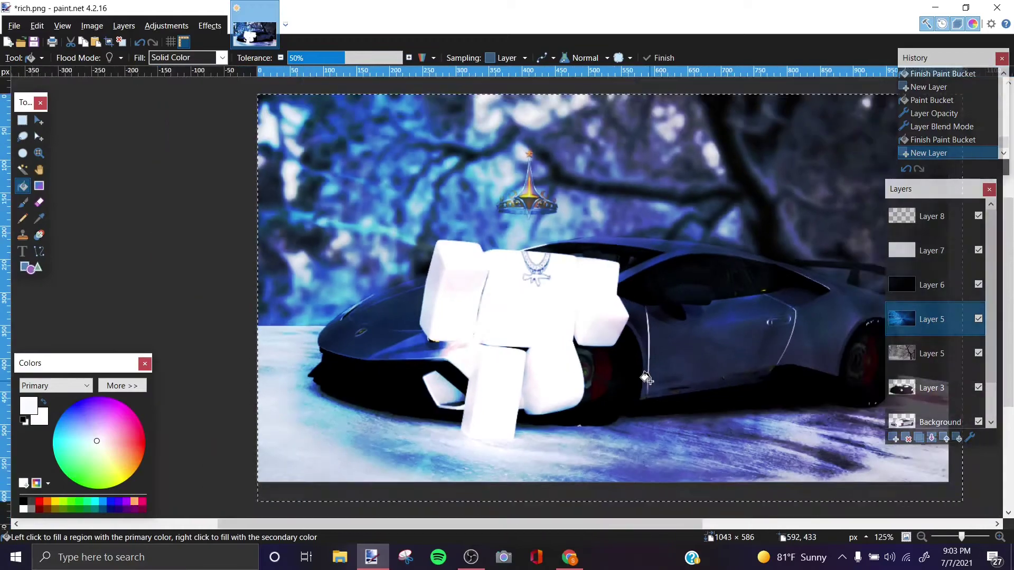
{"action": "scroll", "coordinate": [645, 378], "scroll_direction": "down", "scroll_amount": 1}
{"action": "key", "text": "alt+Tab"}
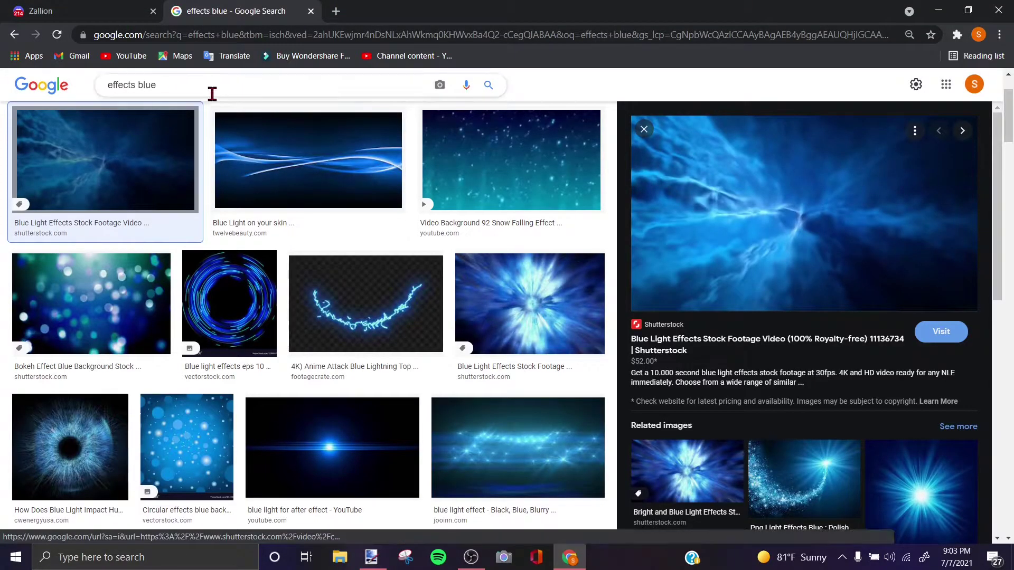
- Clear the query and search Google Images for 'ice effects vector'
{"action": "left_click", "coordinate": [165, 86]}
{"action": "key", "text": "ctrl+a"}
{"action": "key", "text": "BackSpace"}
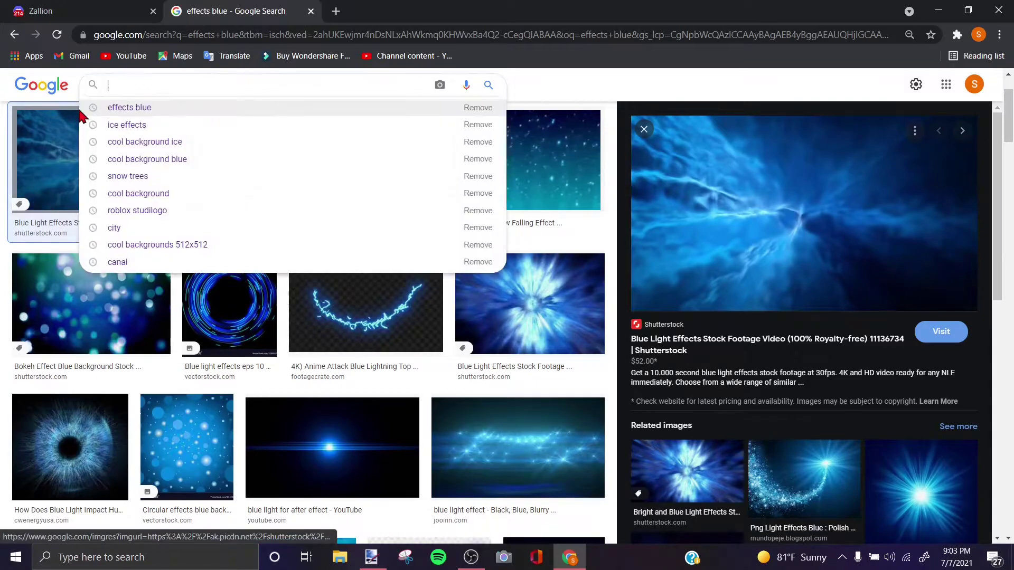
{"action": "key", "text": "alt+Tab"}
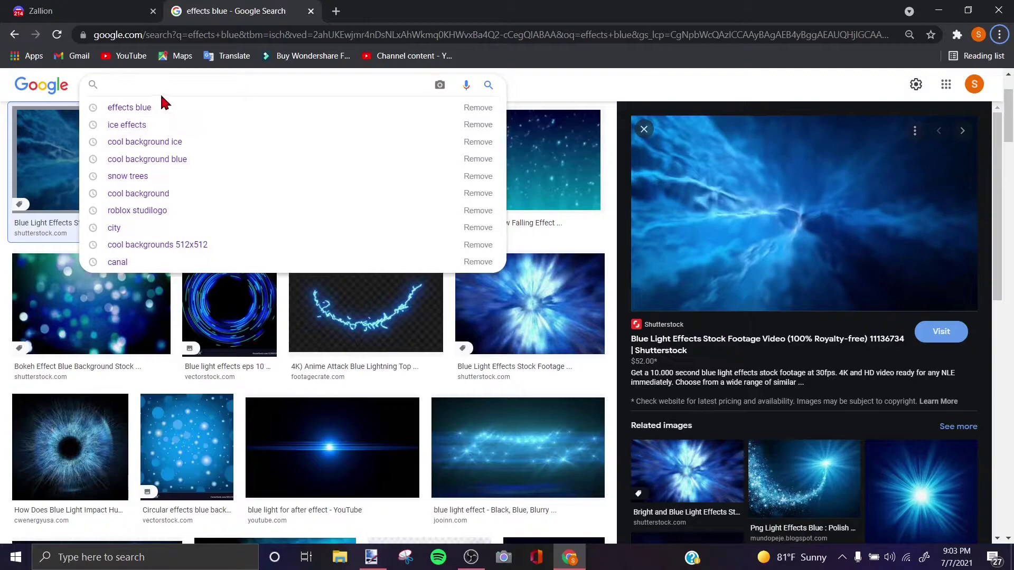
{"action": "type", "text": "ice effec"}
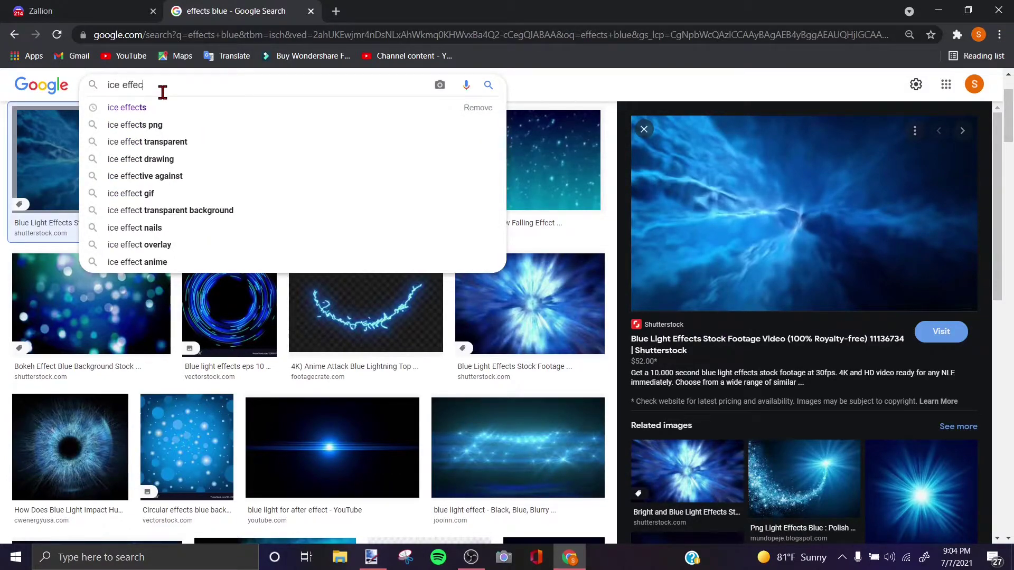
{"action": "type", "text": "ts vect"}
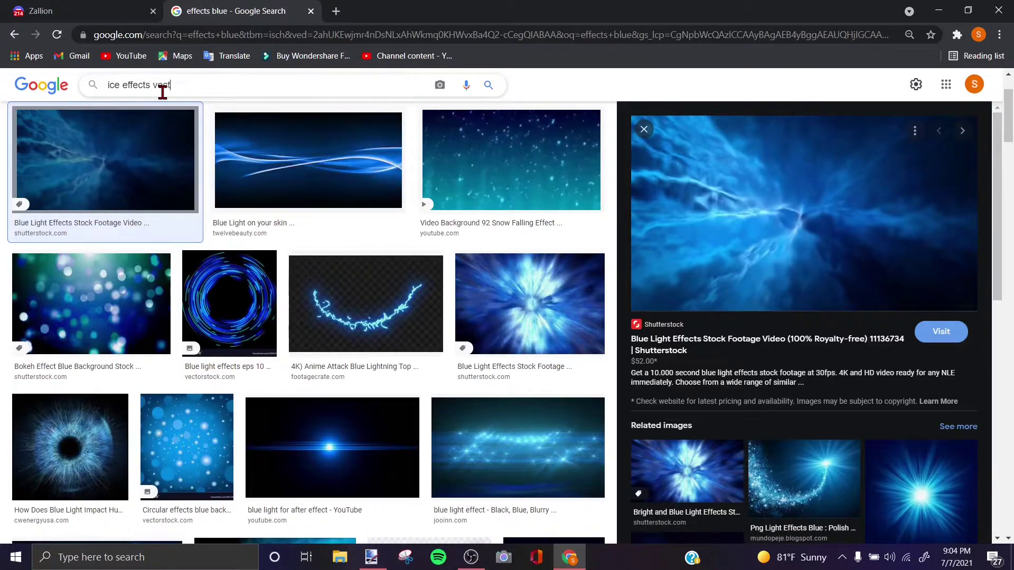
{"action": "type", "text": "or"}
{"action": "key", "text": "Return"}
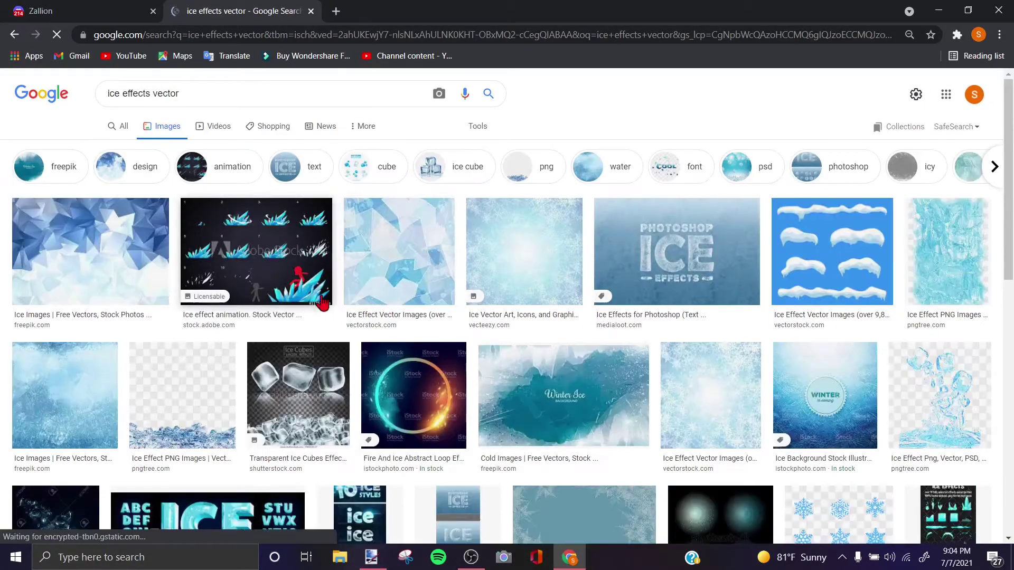
- Browse the results and narrow them to water-themed ice images
{"action": "scroll", "coordinate": [322, 304], "scroll_direction": "down", "scroll_amount": 10}
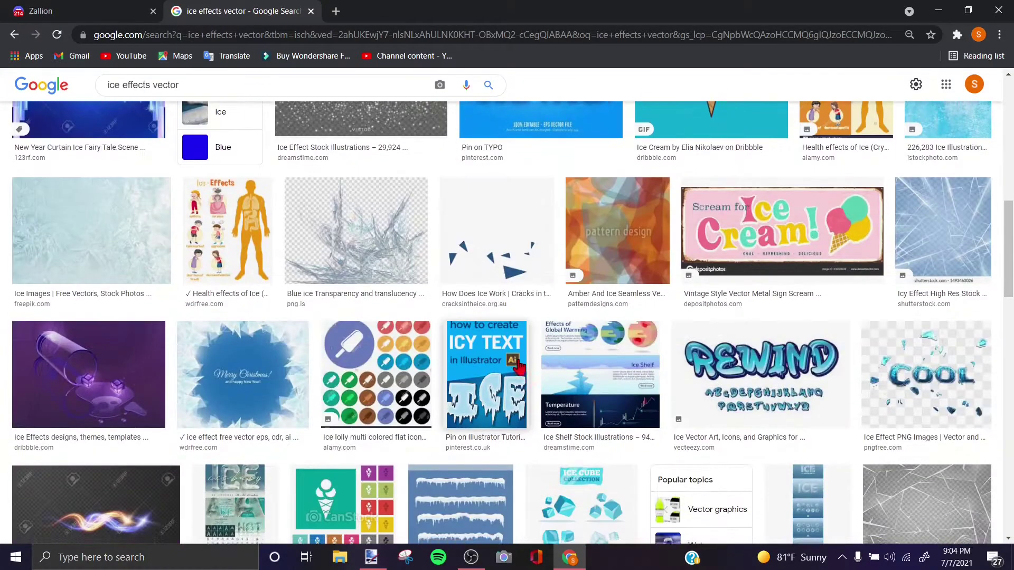
{"action": "scroll", "coordinate": [336, 166], "scroll_direction": "down", "scroll_amount": 5}
{"action": "scroll", "coordinate": [336, 166], "scroll_direction": "up", "scroll_amount": 15}
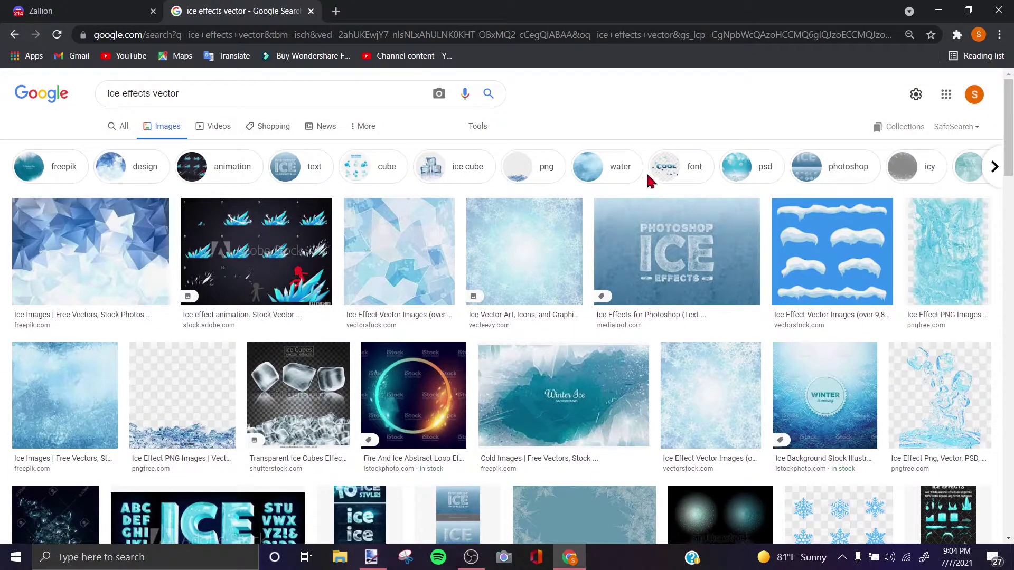
{"action": "left_click", "coordinate": [618, 166]}
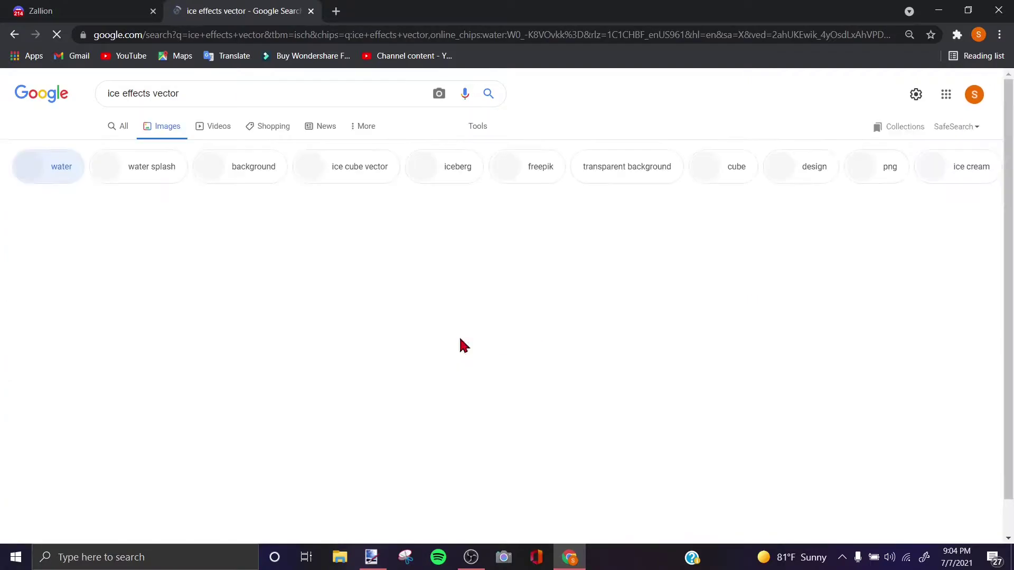
{"action": "scroll", "coordinate": [350, 271], "scroll_direction": "down", "scroll_amount": 10}
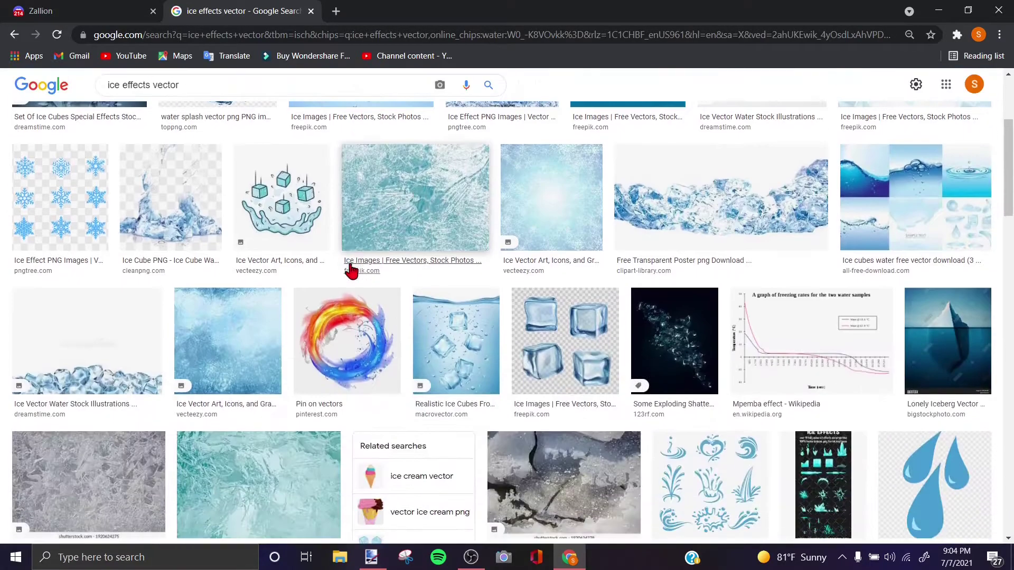
{"action": "scroll", "coordinate": [334, 226], "scroll_direction": "up", "scroll_amount": 10}
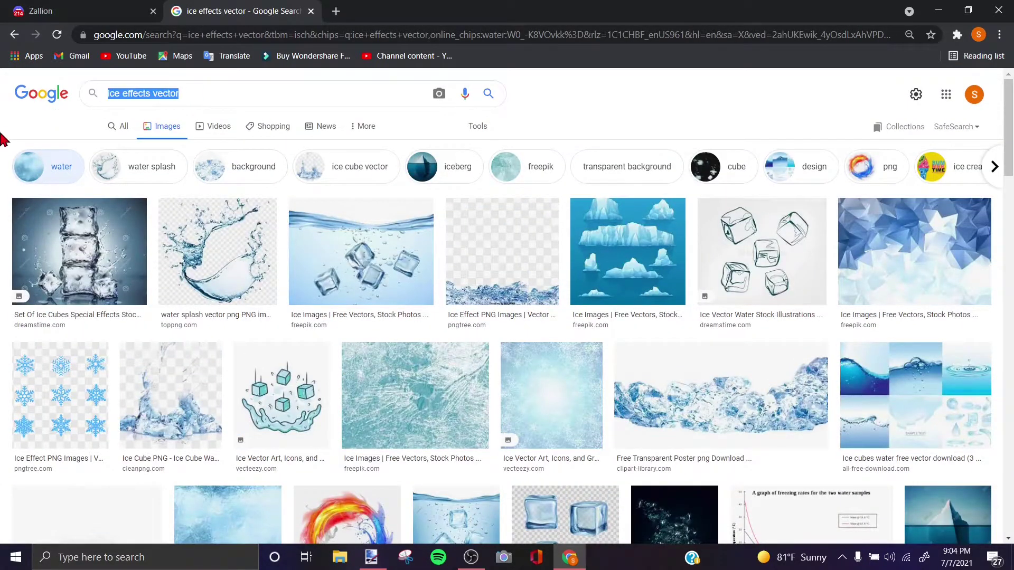
- Replace the query with 'effects ice' and run the search
{"action": "key", "text": "BackSpace"}
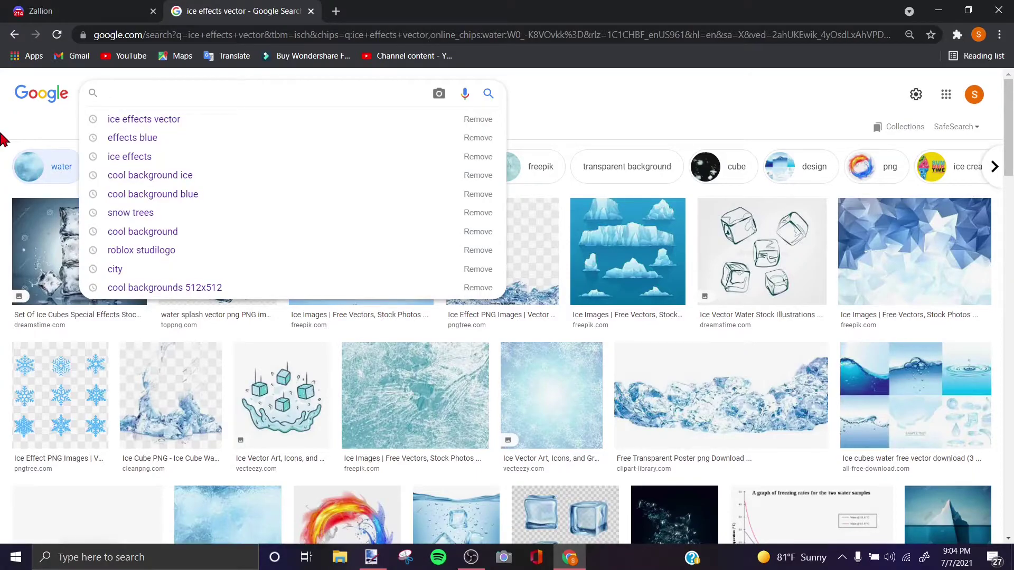
{"action": "scroll", "coordinate": [236, 217], "scroll_direction": "down", "scroll_amount": 1}
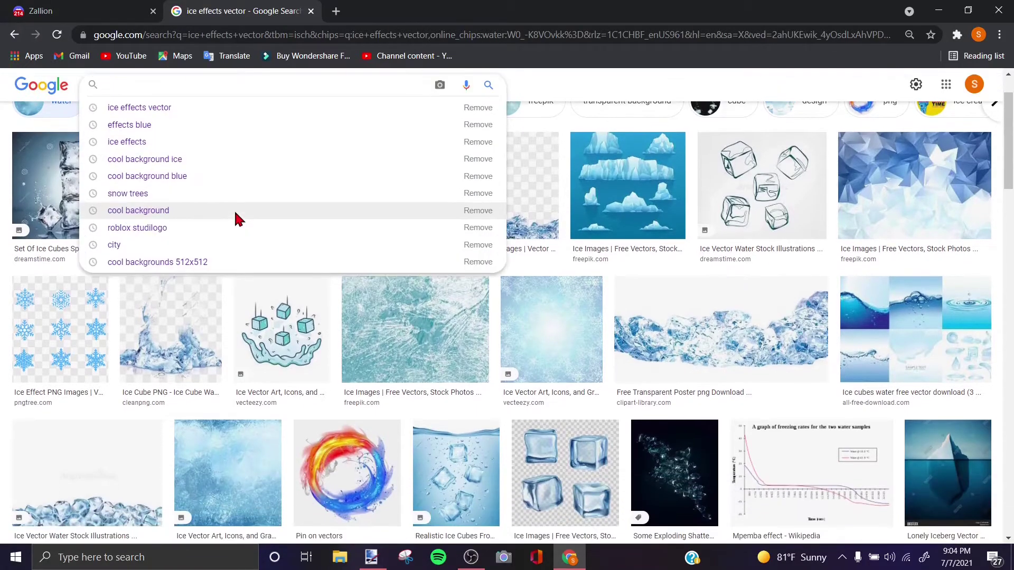
{"action": "type", "text": "effects"}
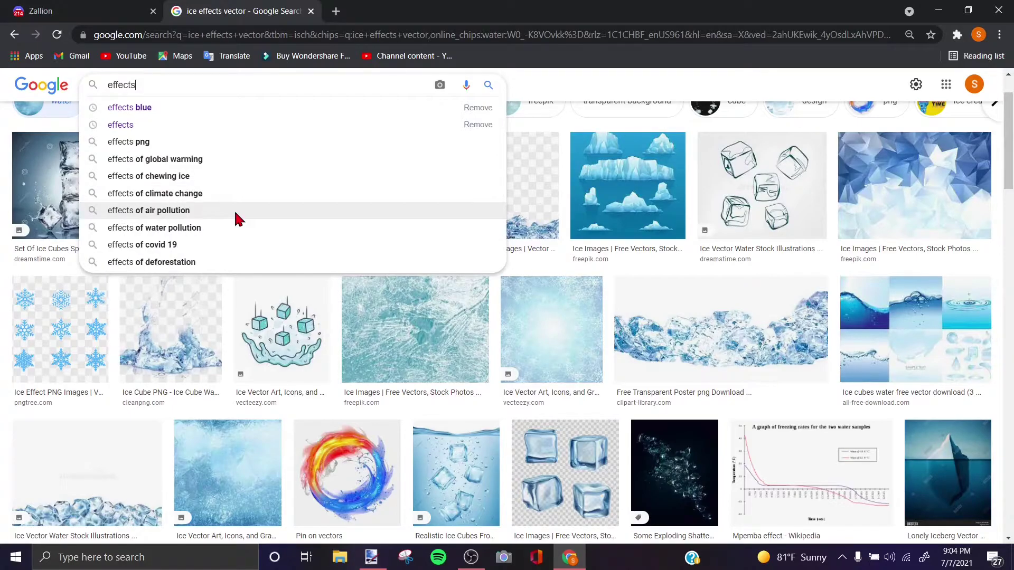
{"action": "type", "text": " ice"}
{"action": "key", "text": "Return"}
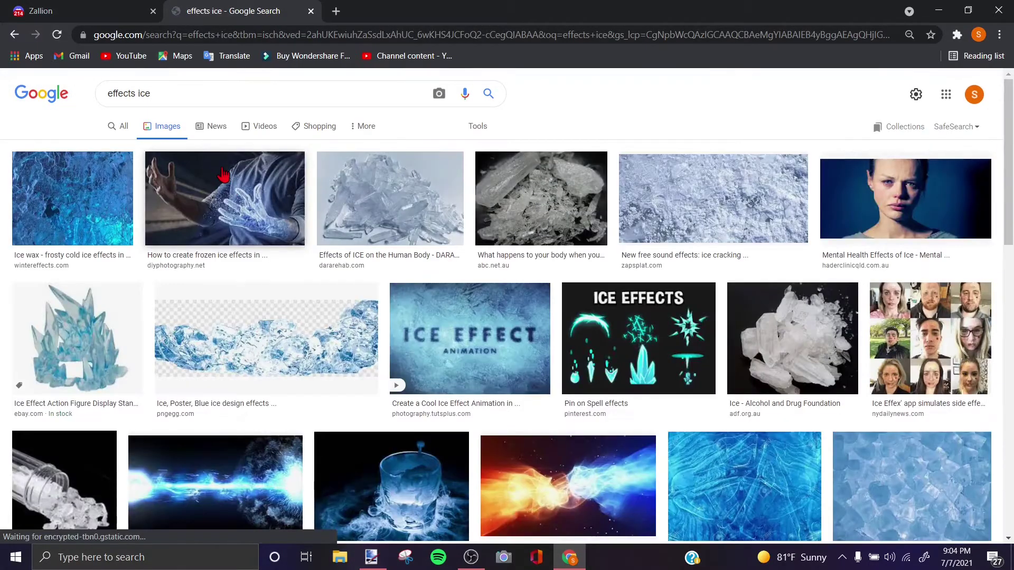
- Copy the Ice Beam image from its preview and return to paint.net
{"action": "scroll", "coordinate": [325, 171], "scroll_direction": "down", "scroll_amount": 3}
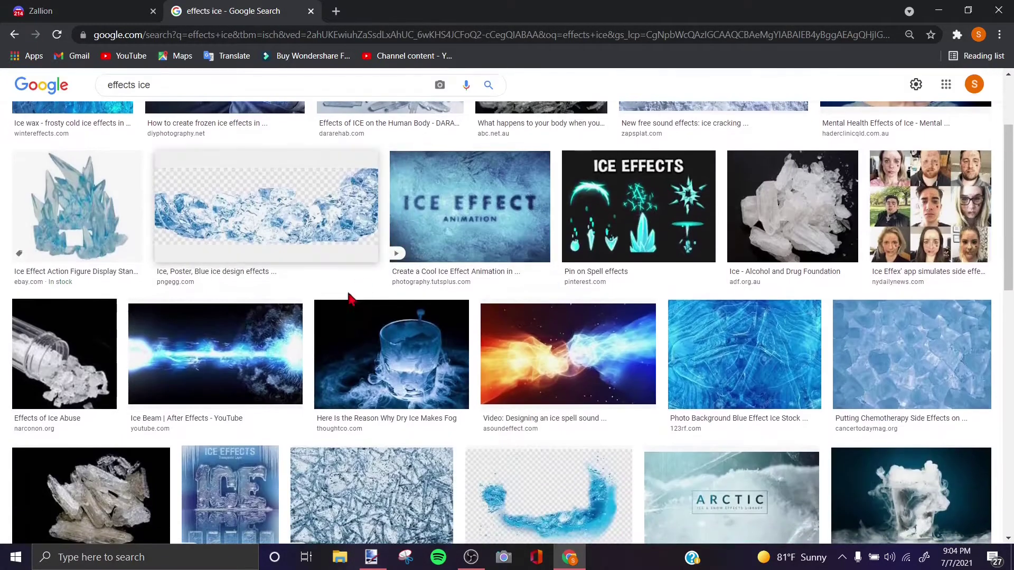
{"action": "left_click", "coordinate": [287, 357]}
{"action": "right_click", "coordinate": [839, 208]}
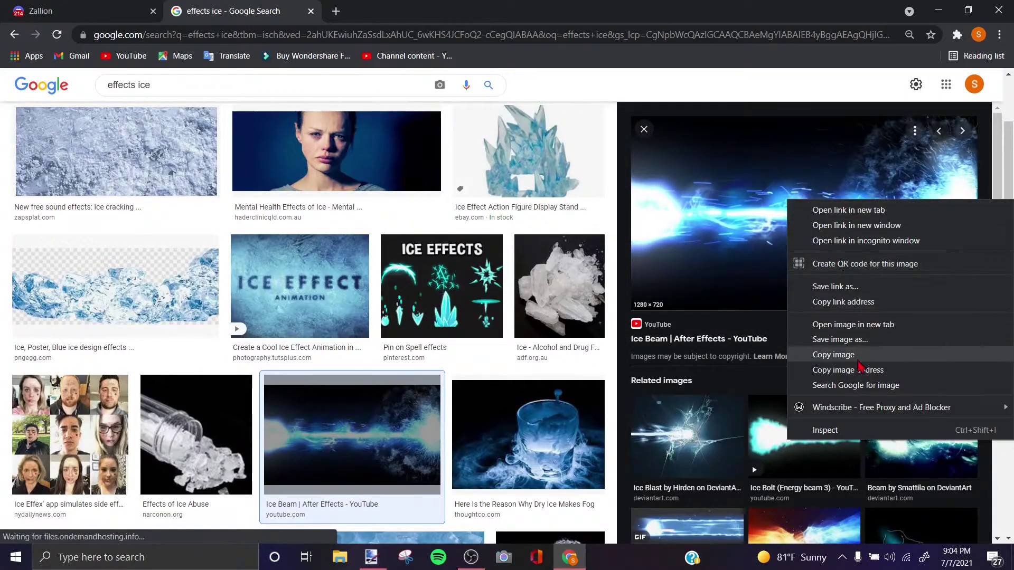
{"action": "left_click", "coordinate": [839, 356]}
{"action": "key", "text": "alt+Tab"}
- Paste the ice beam into Layer 8 keeping canvas size, resized to 1060x609
{"action": "left_click", "coordinate": [932, 227]}
{"action": "key", "text": "ctrl+v"}
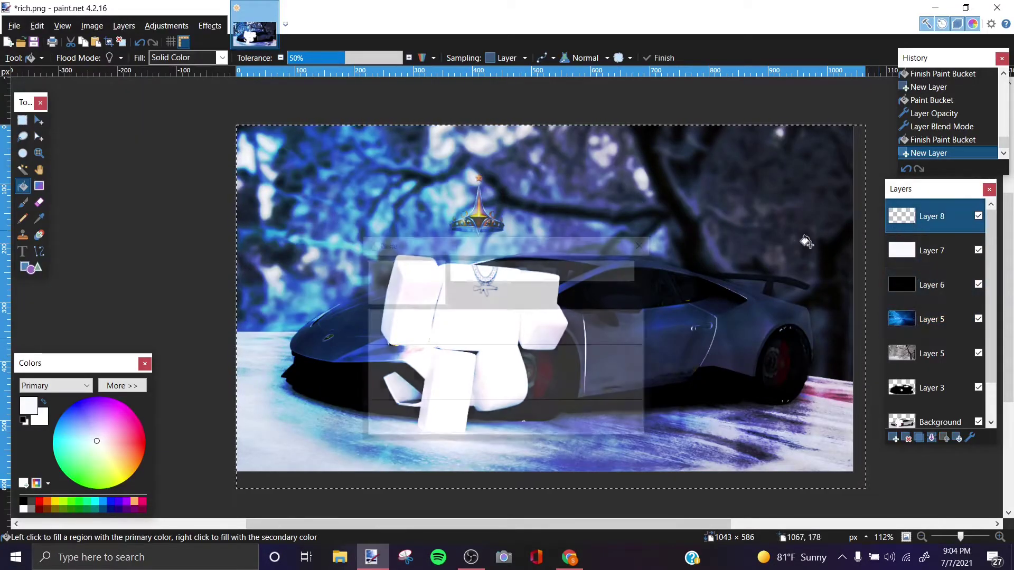
{"action": "left_click", "coordinate": [525, 376]}
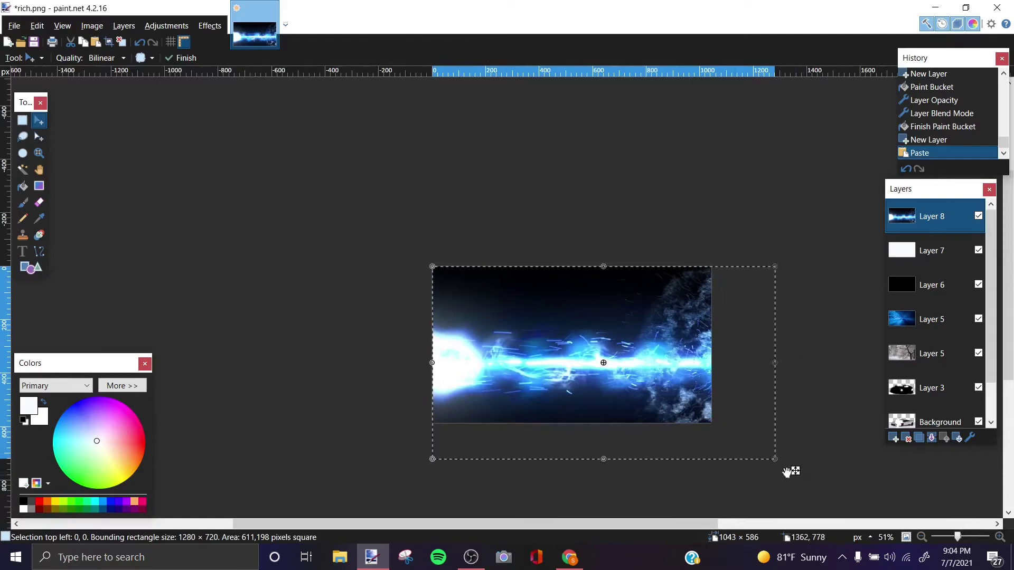
{"action": "left_click_drag", "start_coordinate": [767, 464], "coordinate": [716, 429]}
{"action": "scroll", "coordinate": [737, 417], "scroll_direction": "up", "scroll_amount": 4}
- Blend Layer 8 as Overlay at opacity 92
{"action": "double_click", "coordinate": [927, 223]}
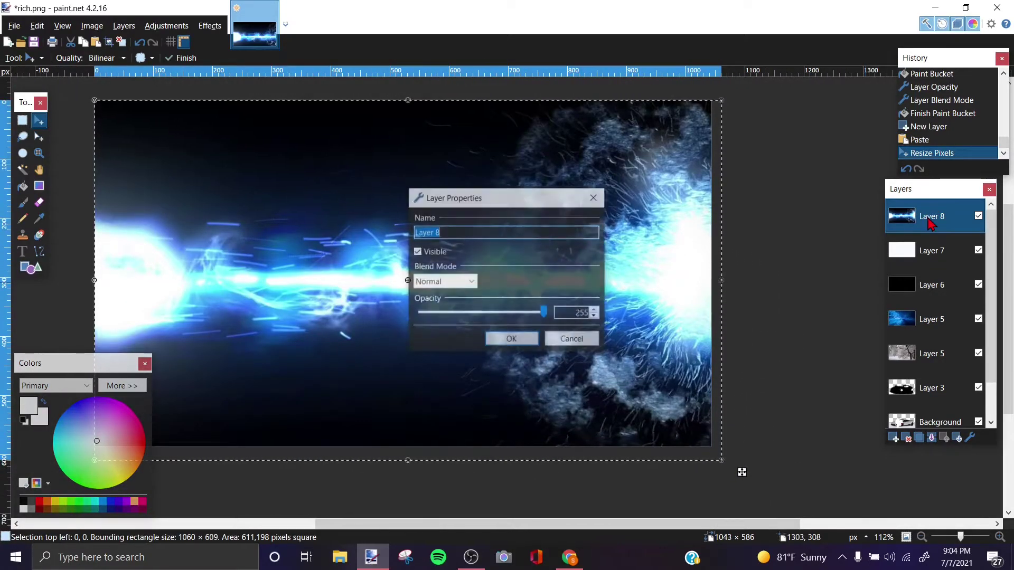
{"action": "left_click", "coordinate": [446, 282]}
{"action": "left_click", "coordinate": [454, 377]}
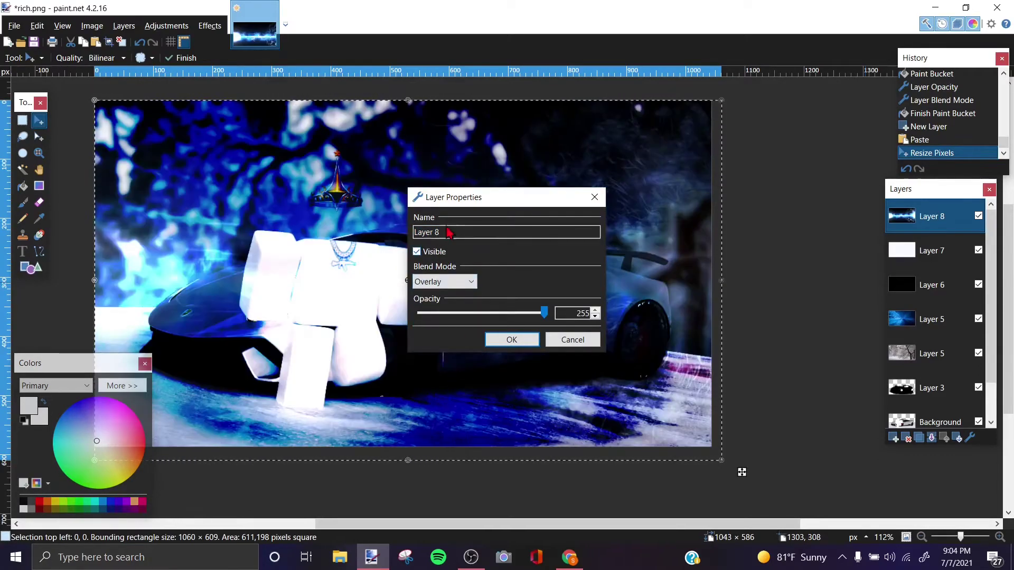
{"action": "left_click_drag", "start_coordinate": [465, 197], "coordinate": [740, 197]}
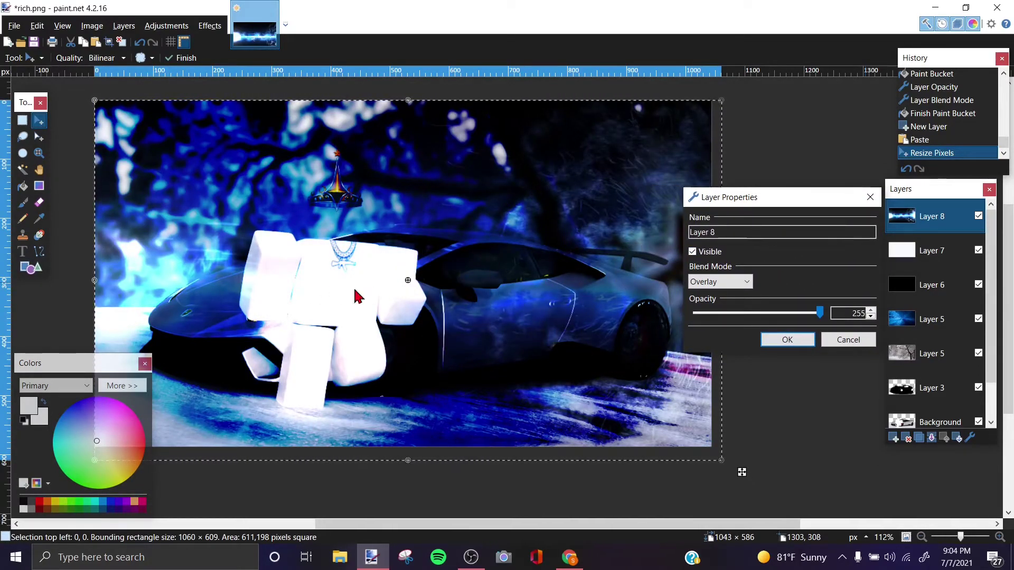
{"action": "left_click_drag", "start_coordinate": [808, 319], "coordinate": [759, 314]}
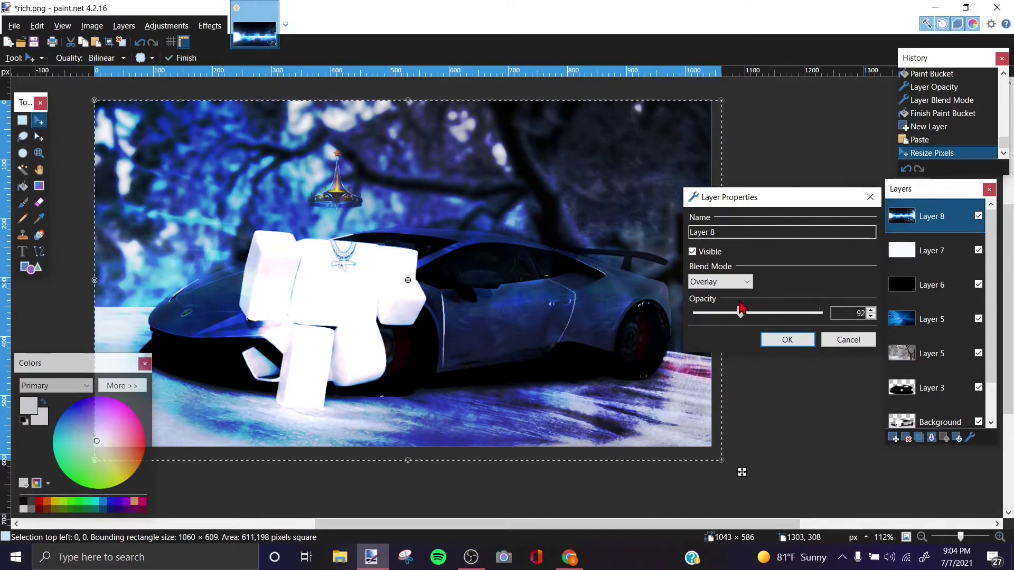
{"action": "left_click", "coordinate": [787, 340]}
{"action": "scroll", "coordinate": [543, 296], "scroll_direction": "down", "scroll_amount": 4}
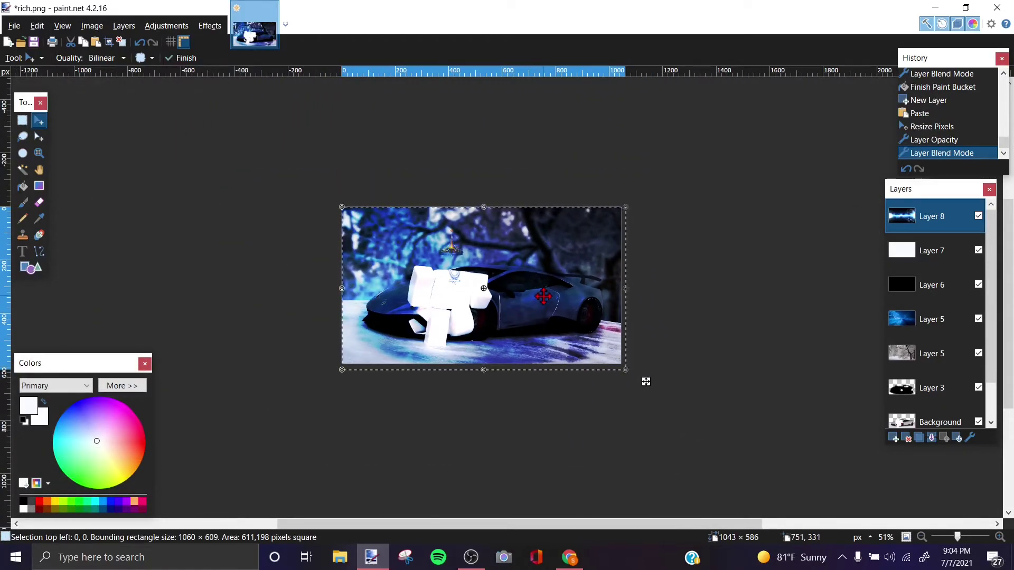
- Commit the pasted blue light beam in place, deselect it, and look over the canvas
{"action": "left_click", "coordinate": [544, 296]}
{"action": "key", "text": "ctrl+d"}
{"action": "scroll", "coordinate": [368, 414], "scroll_direction": "up", "scroll_amount": 3}
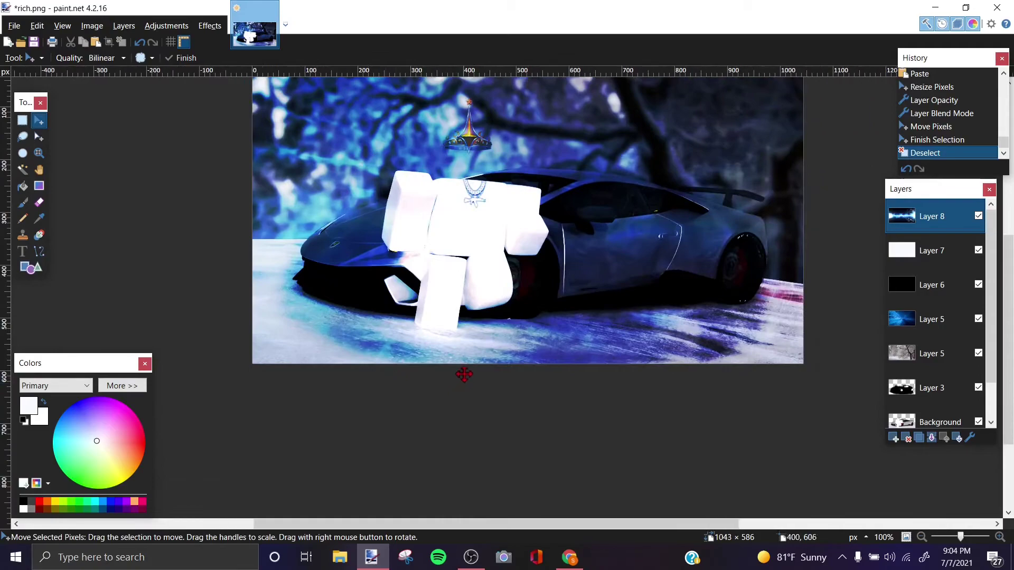
{"action": "scroll", "coordinate": [358, 334], "scroll_direction": "right", "scroll_amount": 4}
{"action": "scroll", "coordinate": [450, 419], "scroll_direction": "up", "scroll_amount": 2}
{"action": "scroll", "coordinate": [450, 418], "scroll_direction": "left", "scroll_amount": 2}
{"action": "scroll", "coordinate": [490, 353], "scroll_direction": "down", "scroll_amount": 1}
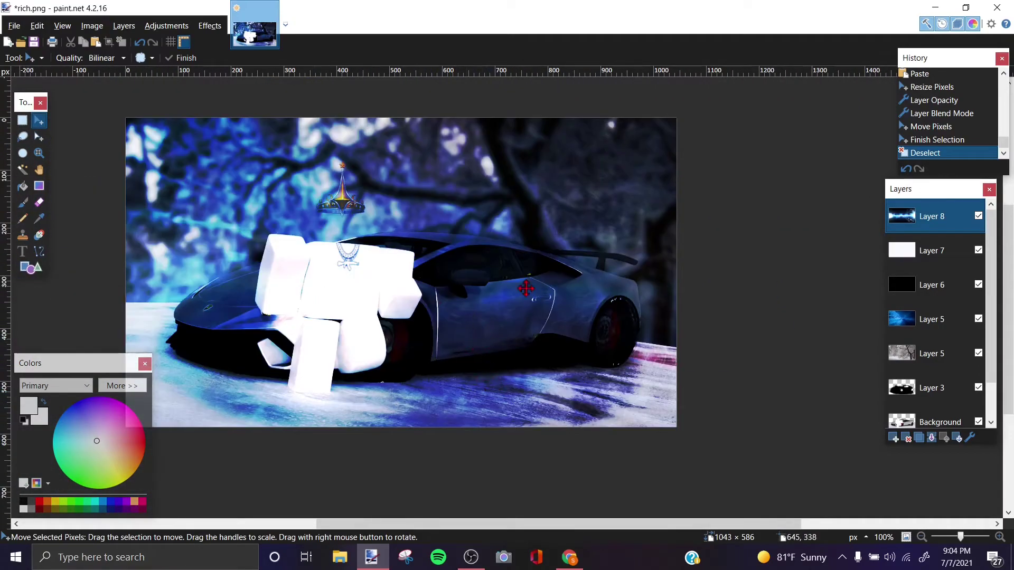
{"action": "scroll", "coordinate": [564, 308], "scroll_direction": "left", "scroll_amount": 2}
{"action": "scroll", "coordinate": [568, 335], "scroll_direction": "up", "scroll_amount": 1}
{"action": "scroll", "coordinate": [580, 351], "scroll_direction": "right", "scroll_amount": 1}
{"action": "scroll", "coordinate": [488, 421], "scroll_direction": "down", "scroll_amount": 1}
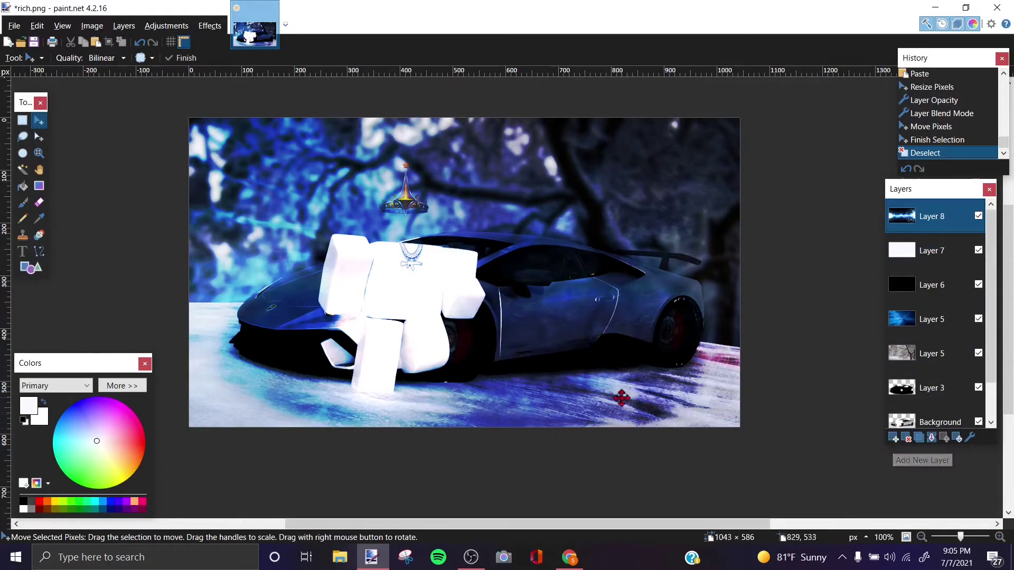
{"action": "scroll", "coordinate": [621, 398], "scroll_direction": "up", "scroll_amount": 5}
{"action": "scroll", "coordinate": [562, 389], "scroll_direction": "down", "scroll_amount": 8}
{"action": "scroll", "coordinate": [569, 408], "scroll_direction": "up", "scroll_amount": 1}
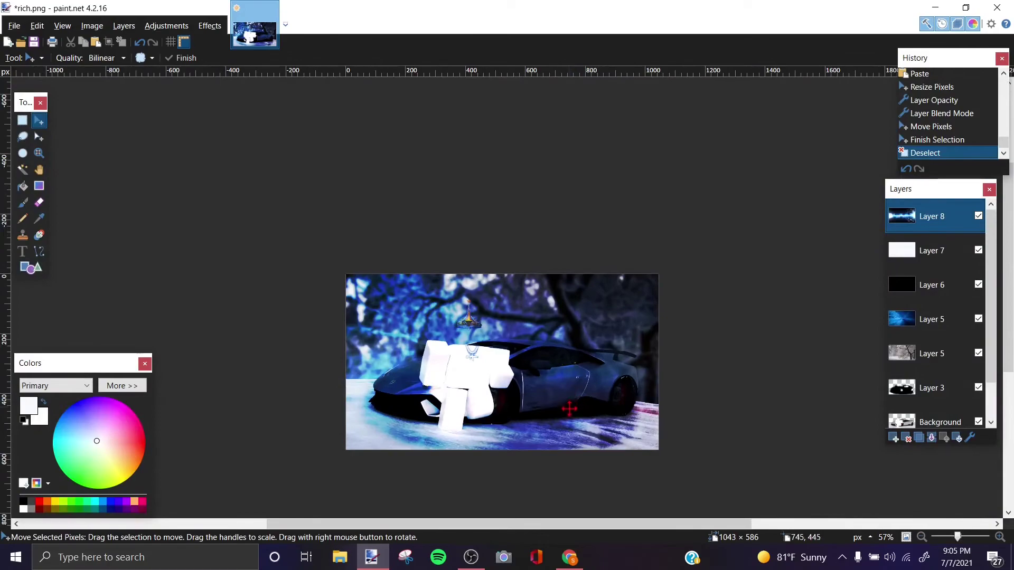
{"action": "scroll", "coordinate": [568, 410], "scroll_direction": "up", "scroll_amount": 3}
{"action": "scroll", "coordinate": [568, 403], "scroll_direction": "down", "scroll_amount": 6}
{"action": "scroll", "coordinate": [563, 385], "scroll_direction": "up", "scroll_amount": 3}
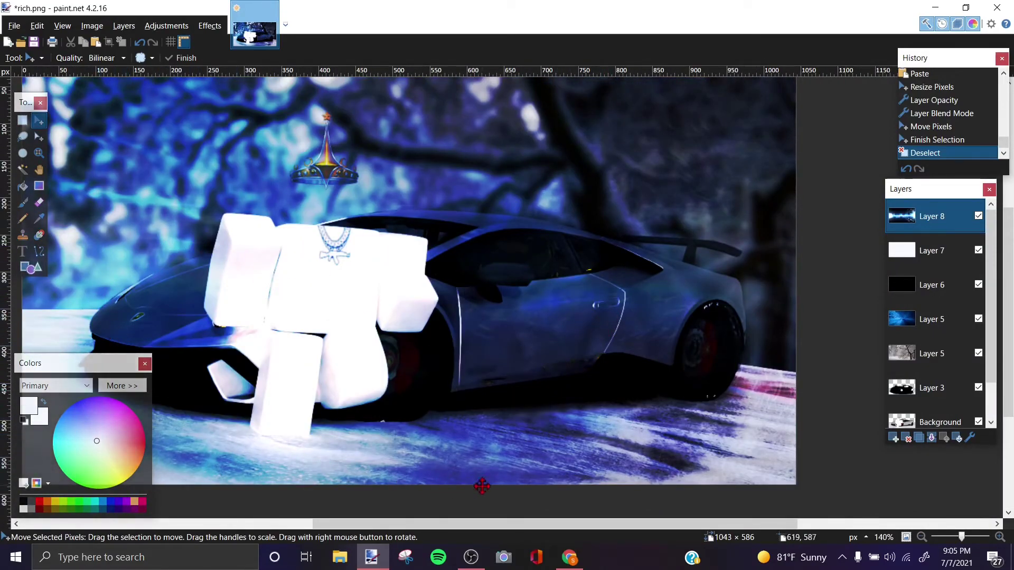
{"action": "scroll", "coordinate": [591, 467], "scroll_direction": "down", "scroll_amount": 3}
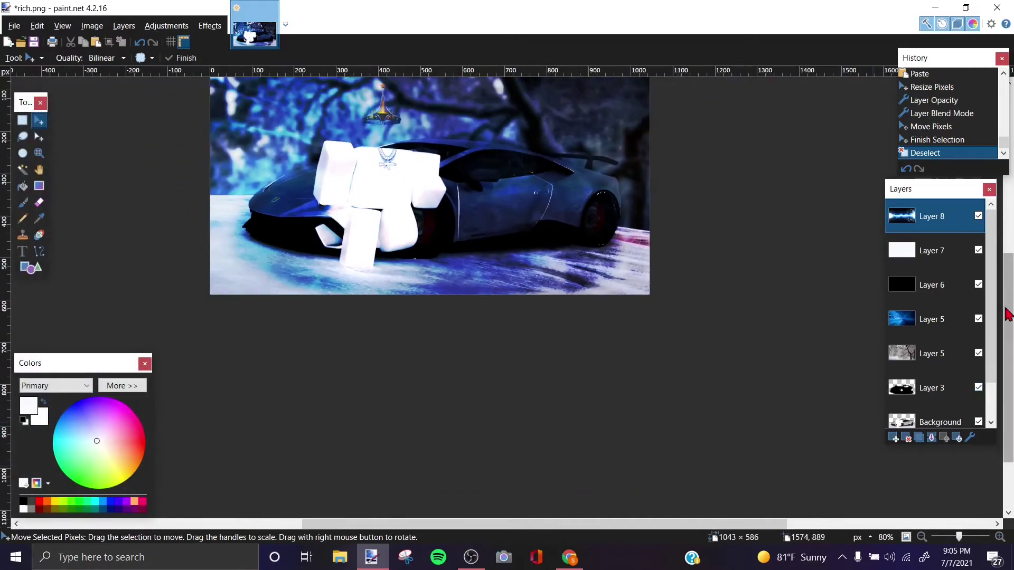
- Lower Layer 7's Overlay opacity from 134 to 90 in its Layer Properties
{"action": "double_click", "coordinate": [924, 259]}
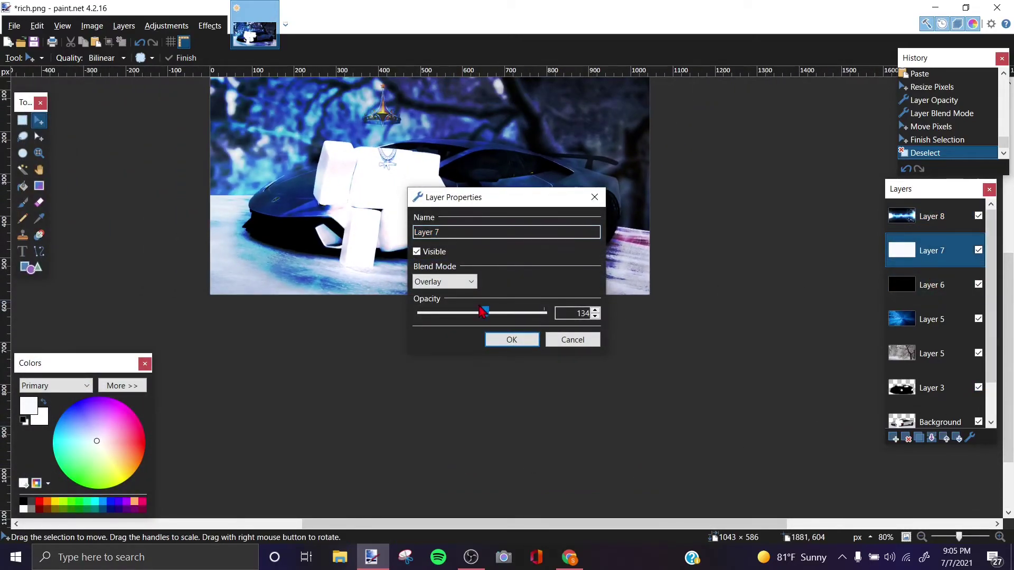
{"action": "mouse_move", "coordinate": [467, 314]}
{"action": "left_mouse_down"}
{"action": "mouse_move", "coordinate": [421, 330]}
{"action": "mouse_move", "coordinate": [458, 330]}
{"action": "left_mouse_up"}
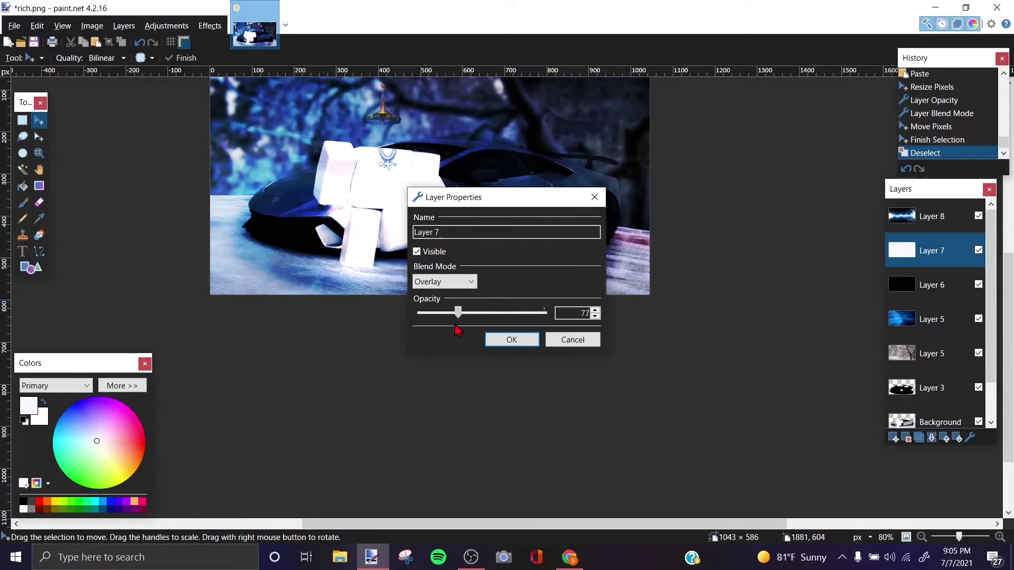
{"action": "left_click", "coordinate": [504, 342]}
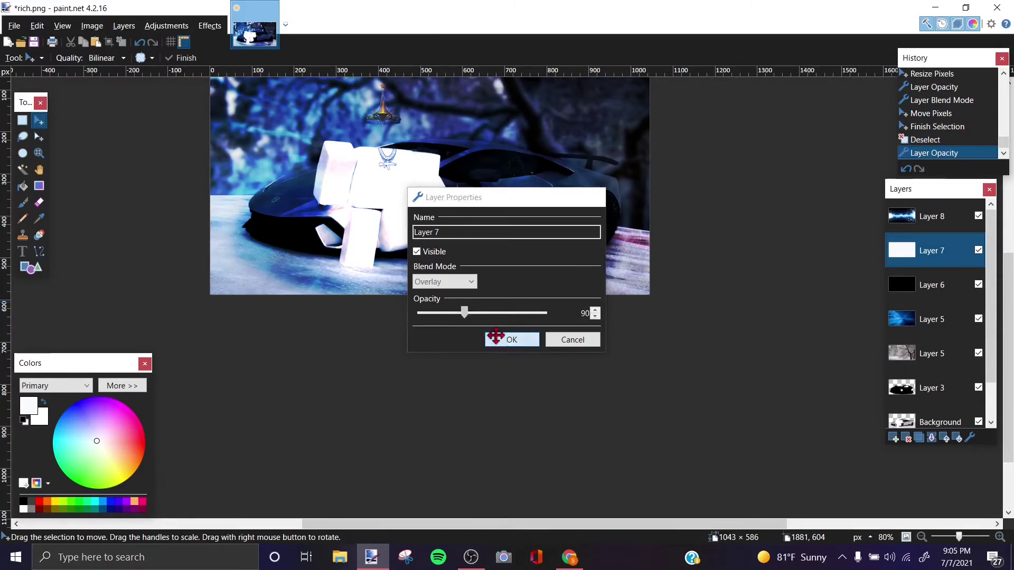
{"action": "scroll", "coordinate": [631, 276], "scroll_direction": "up", "scroll_amount": 5}
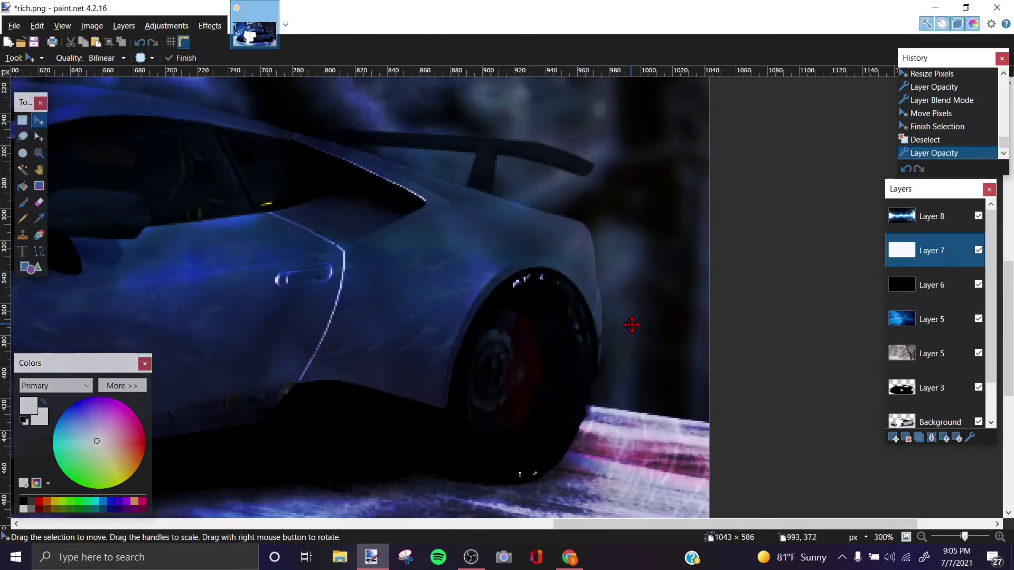
{"action": "scroll", "coordinate": [595, 346], "scroll_direction": "down", "scroll_amount": 6}
{"action": "scroll", "coordinate": [569, 393], "scroll_direction": "down", "scroll_amount": 4}
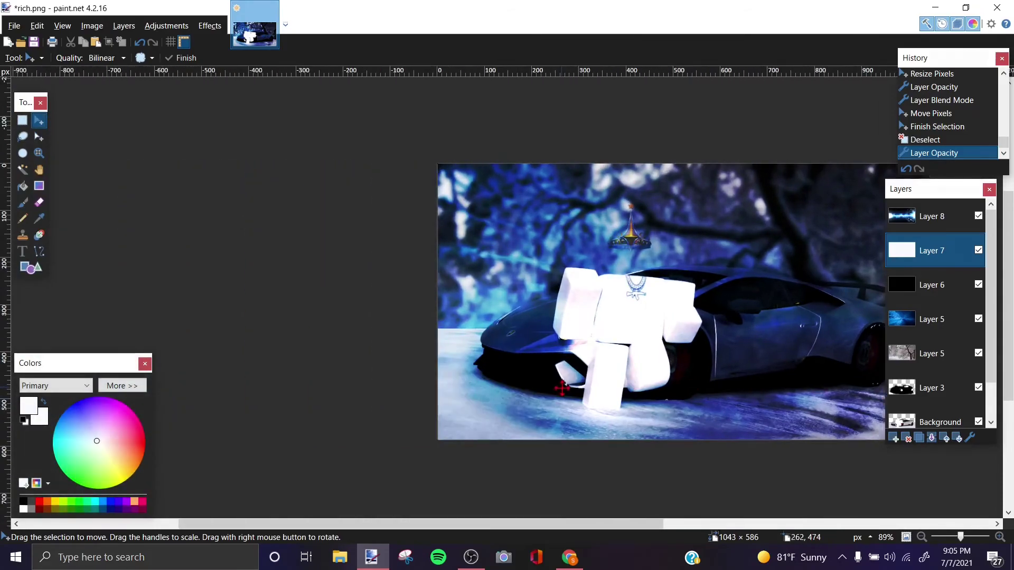
{"action": "scroll", "coordinate": [485, 355], "scroll_direction": "left", "scroll_amount": 2}
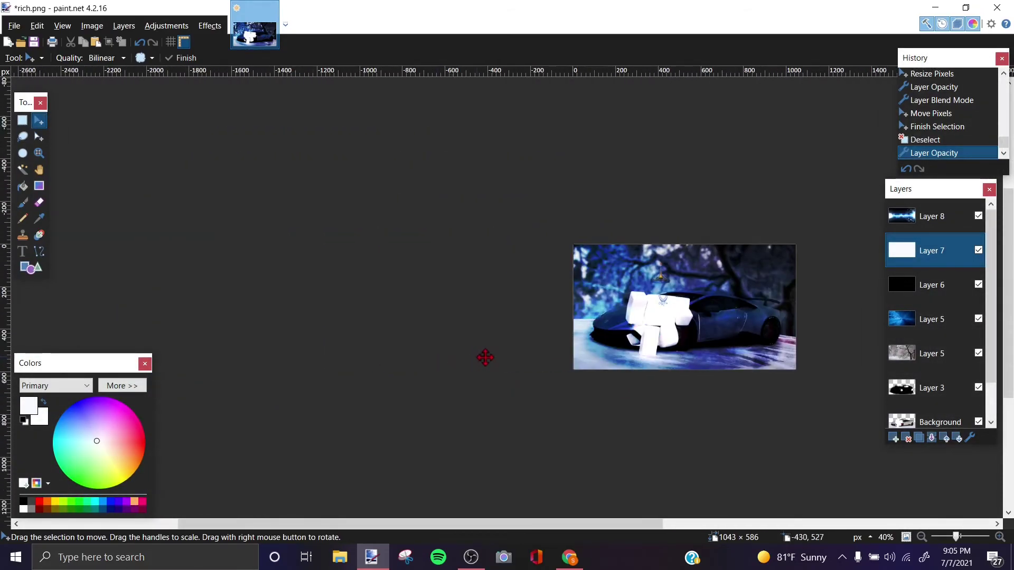
{"action": "scroll", "coordinate": [493, 344], "scroll_direction": "right", "scroll_amount": 2}
{"action": "scroll", "coordinate": [493, 344], "scroll_direction": "up", "scroll_amount": 5}
{"action": "scroll", "coordinate": [529, 267], "scroll_direction": "left", "scroll_amount": 5}
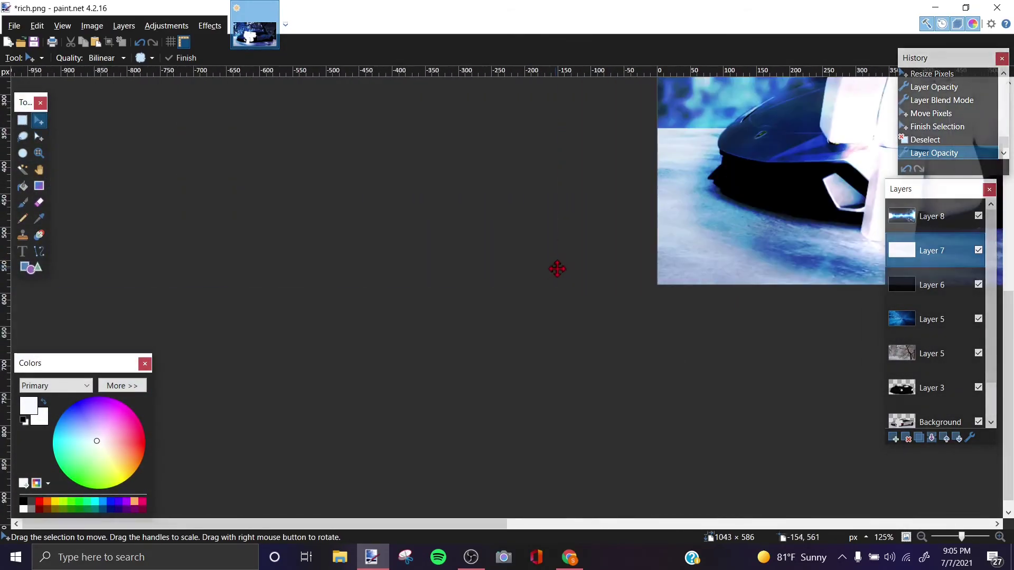
{"action": "scroll", "coordinate": [554, 267], "scroll_direction": "right", "scroll_amount": 5}
{"action": "scroll", "coordinate": [555, 272], "scroll_direction": "up", "scroll_amount": 3}
{"action": "scroll", "coordinate": [453, 301], "scroll_direction": "down", "scroll_amount": 3}
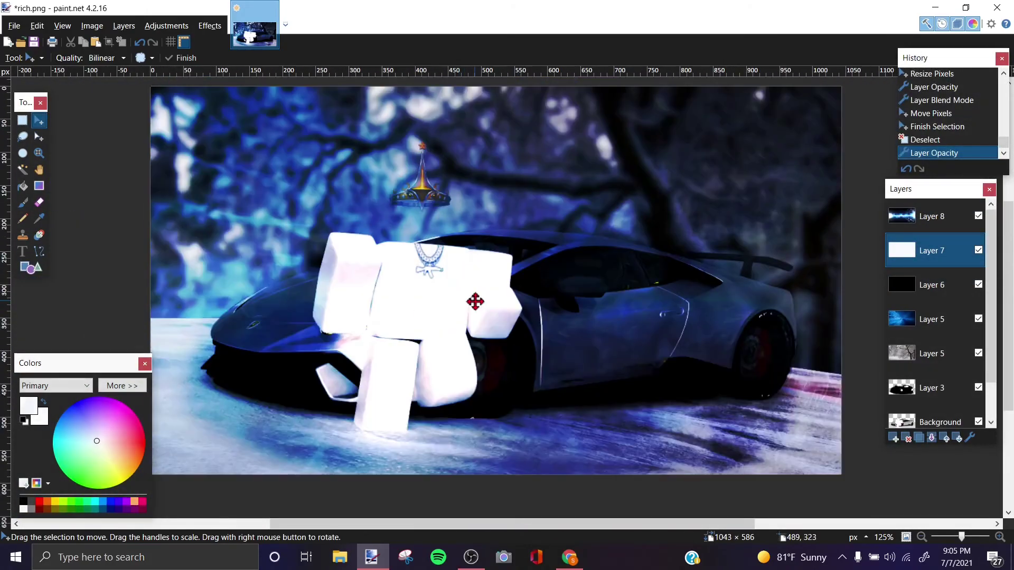
{"action": "scroll", "coordinate": [474, 299], "scroll_direction": "up", "scroll_amount": 3}
{"action": "scroll", "coordinate": [475, 300], "scroll_direction": "right", "scroll_amount": 2}
{"action": "scroll", "coordinate": [476, 301], "scroll_direction": "down", "scroll_amount": 1}
{"action": "scroll", "coordinate": [475, 301], "scroll_direction": "right", "scroll_amount": 3}
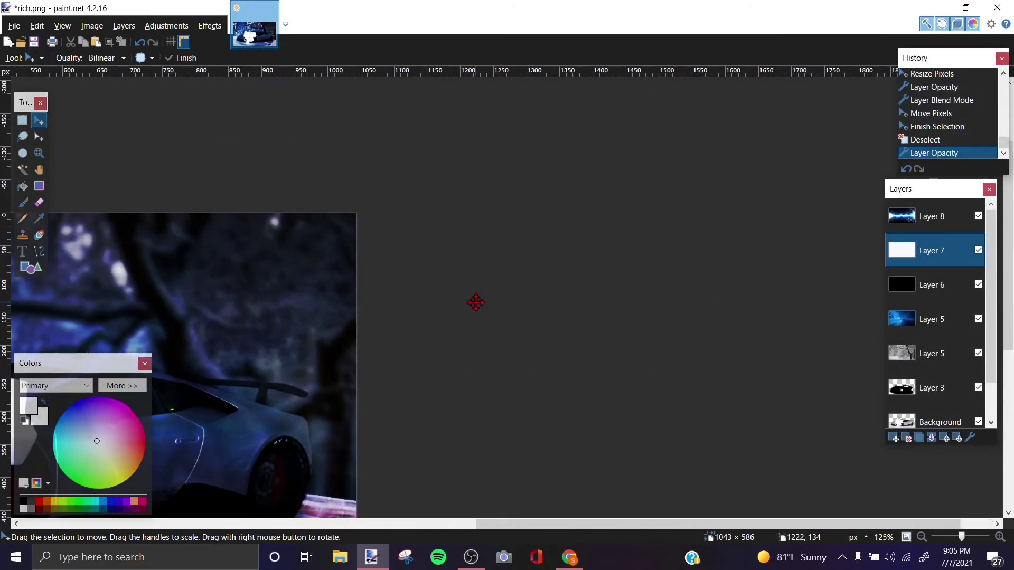
{"action": "scroll", "coordinate": [475, 296], "scroll_direction": "down", "scroll_amount": 6}
{"action": "scroll", "coordinate": [681, 359], "scroll_direction": "up", "scroll_amount": 1}
{"action": "scroll", "coordinate": [681, 359], "scroll_direction": "up", "scroll_amount": 4}
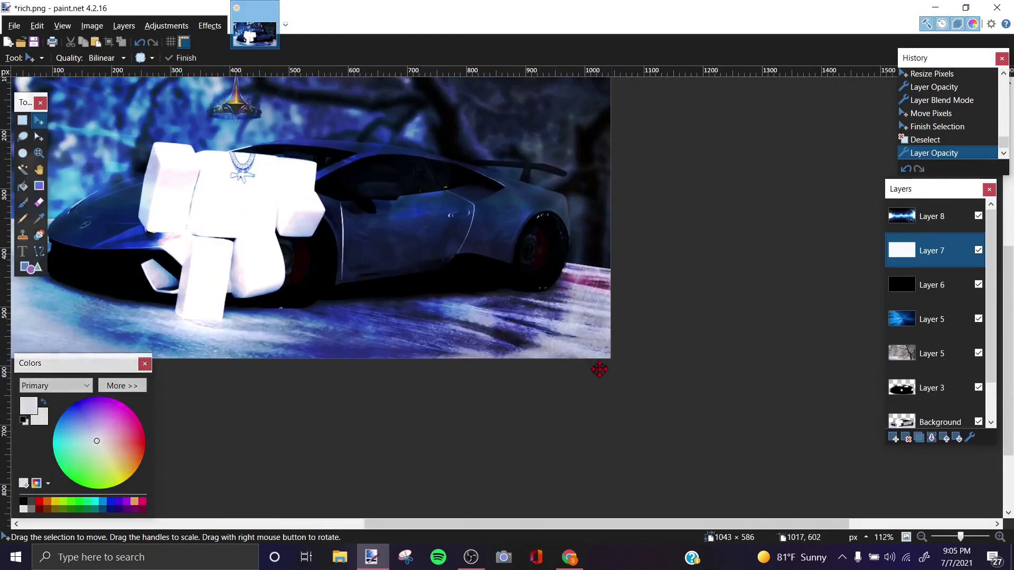
{"action": "scroll", "coordinate": [429, 424], "scroll_direction": "up", "scroll_amount": 3}
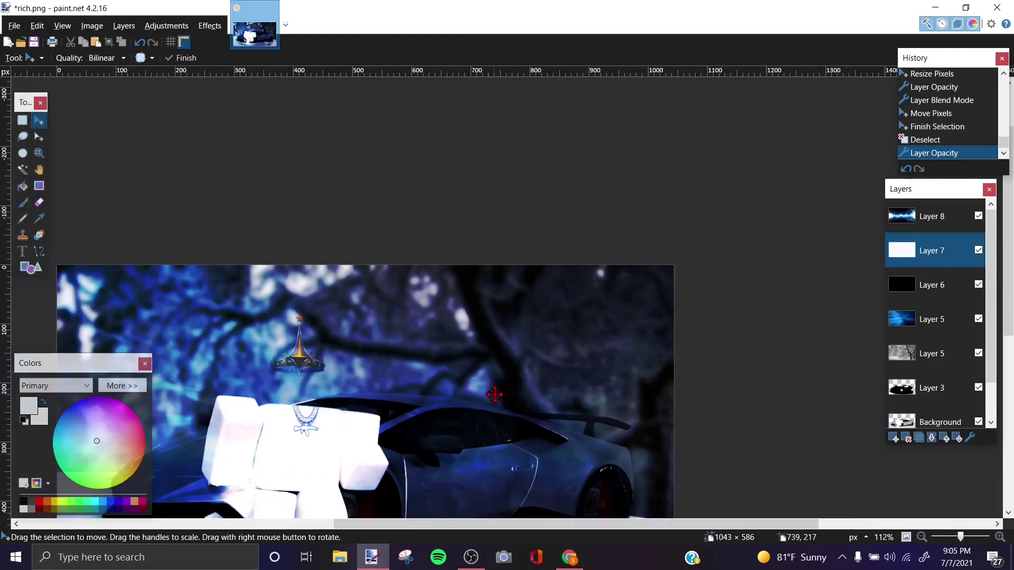